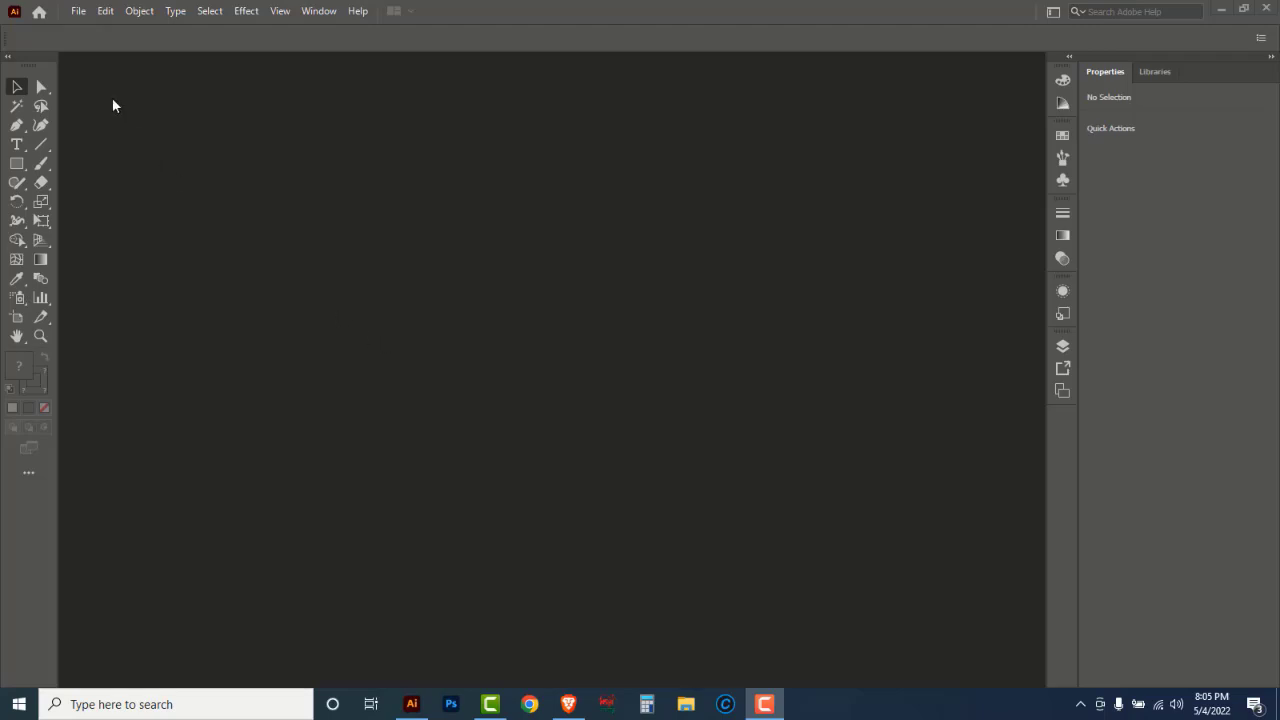
Create a new landscape A4 document of 841.89 x 595.28 px in CMYK Color
left_click(77, 12)
left_click(100, 28)
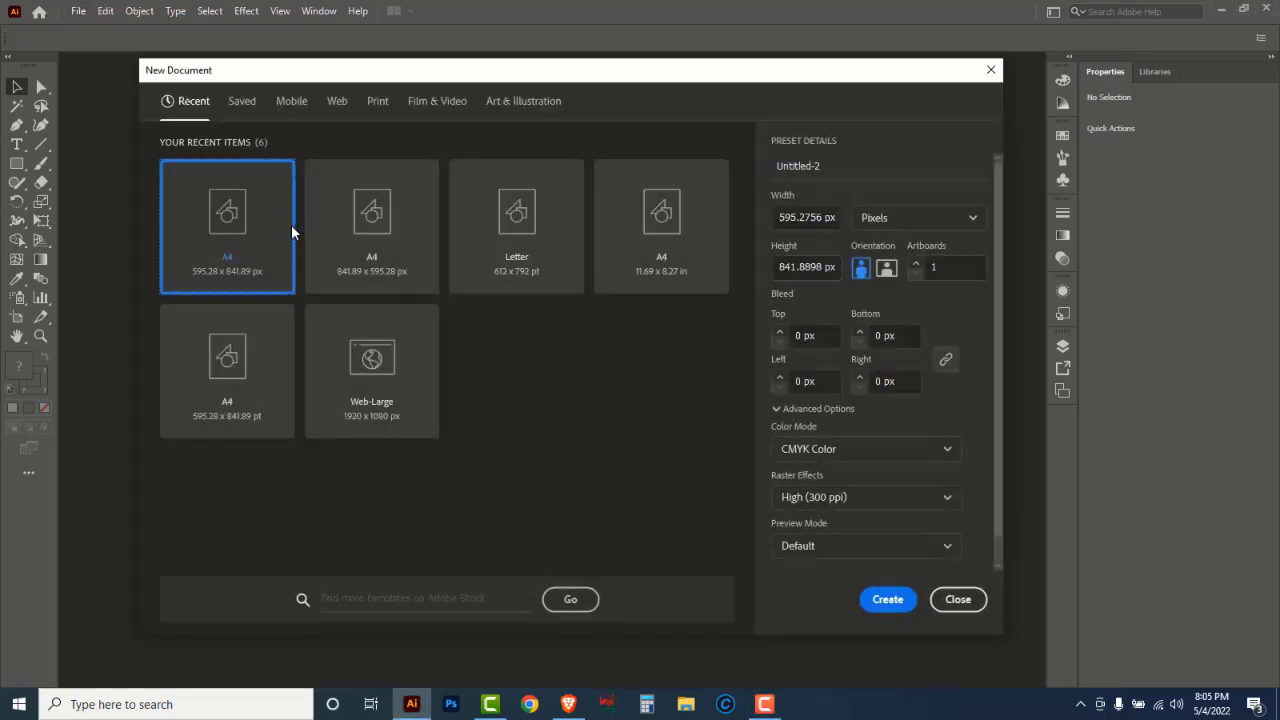
left_click(378, 203)
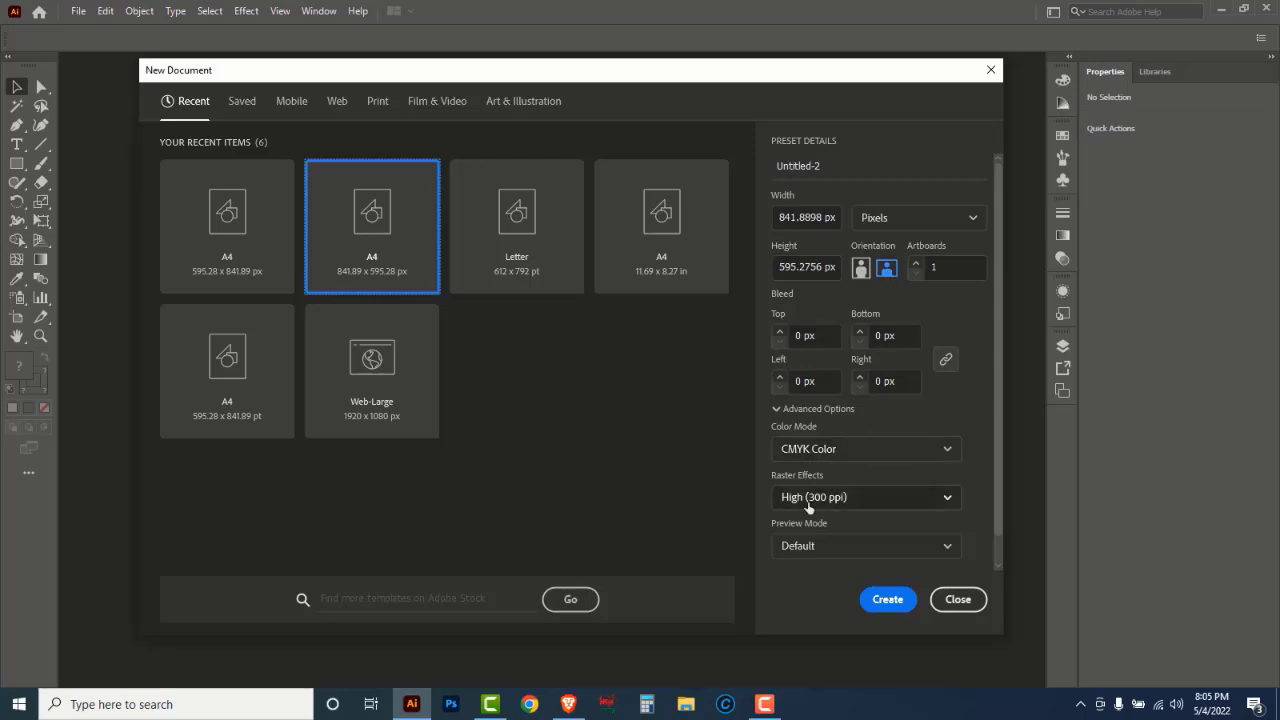
left_click(888, 601)
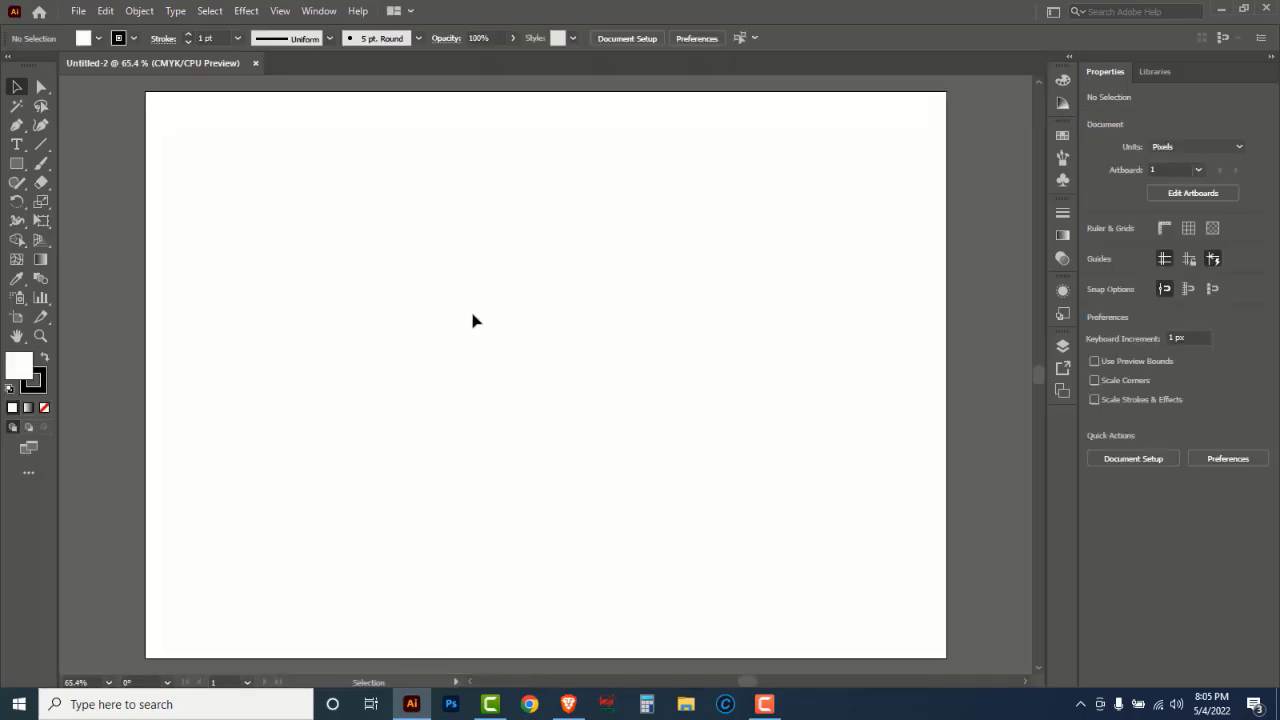
Add the point text "D" near the middle of the artboard
left_click(26, 148)
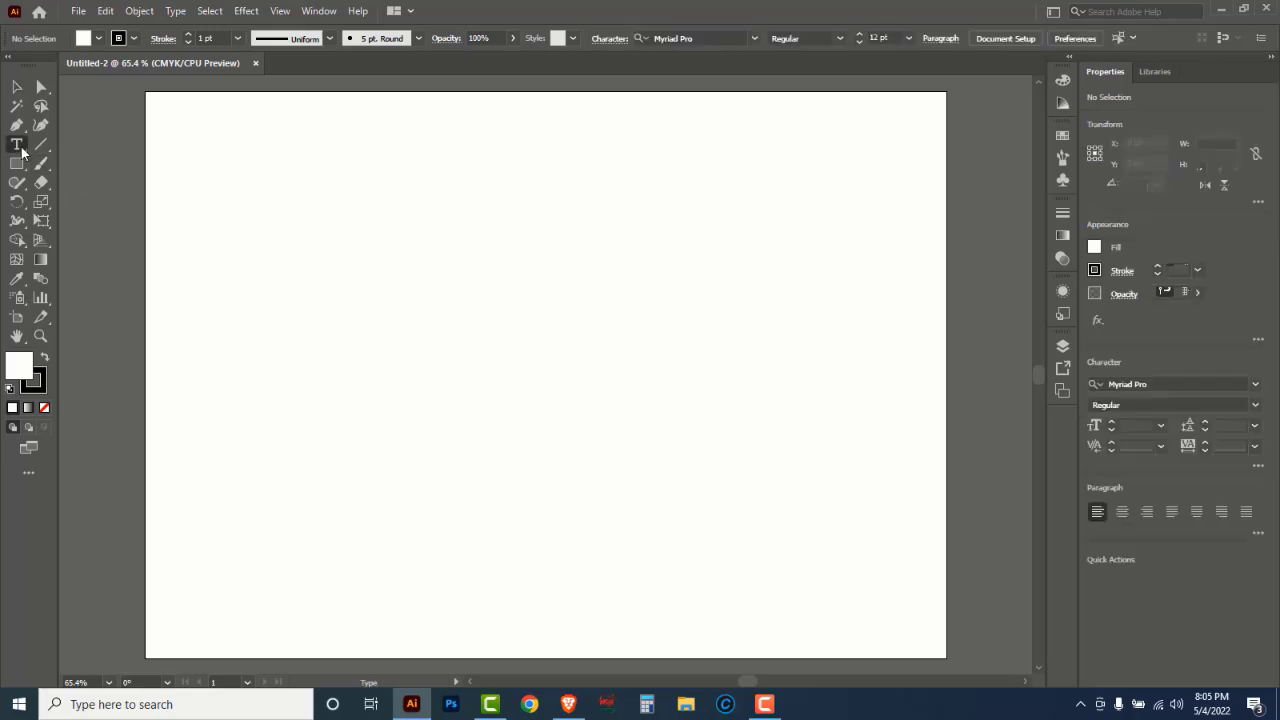
left_click(92, 146)
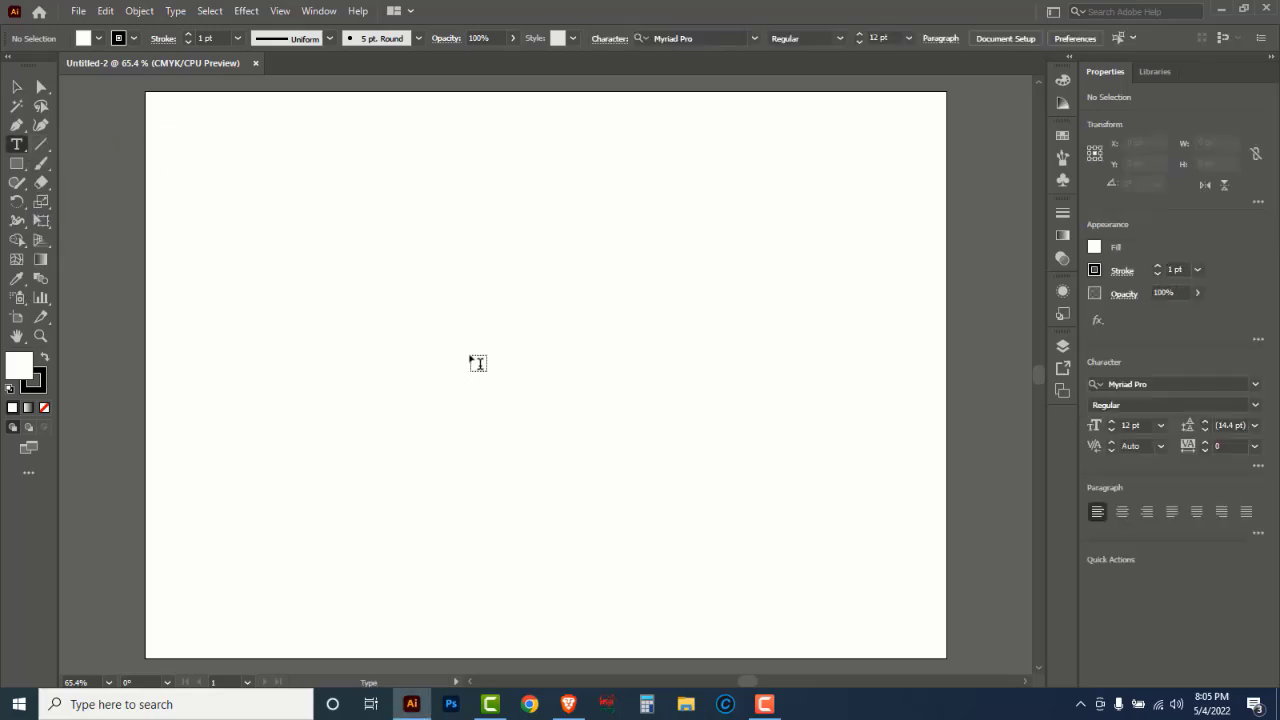
left_click(476, 330)
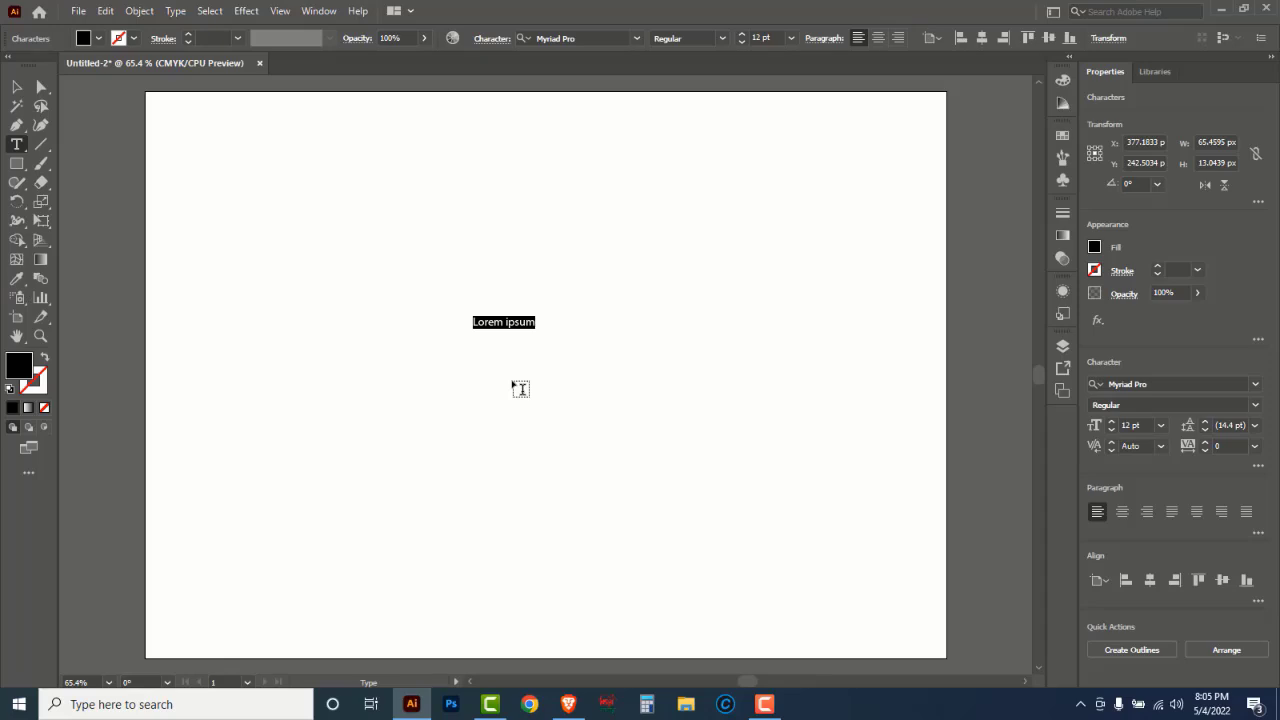
type("D")
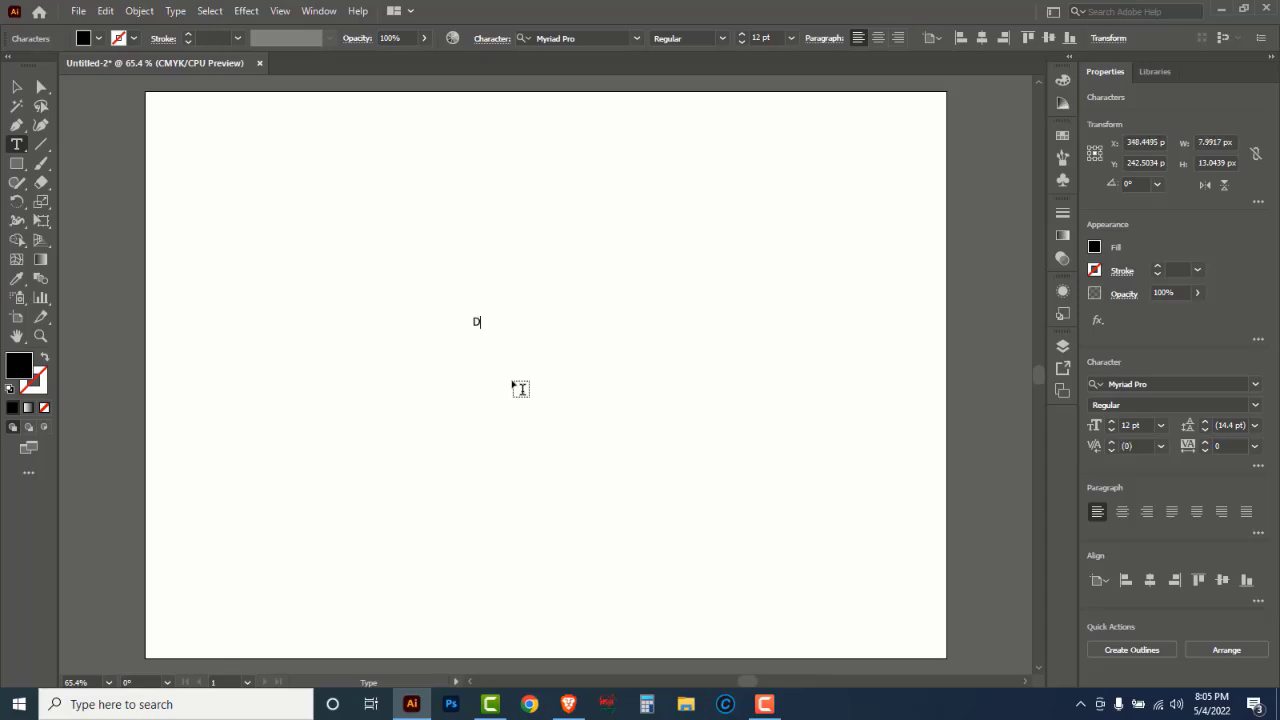
key("Escape")
Set the letter D's font size to 300 pt and move it into the left half of the artboard
left_click(790, 40)
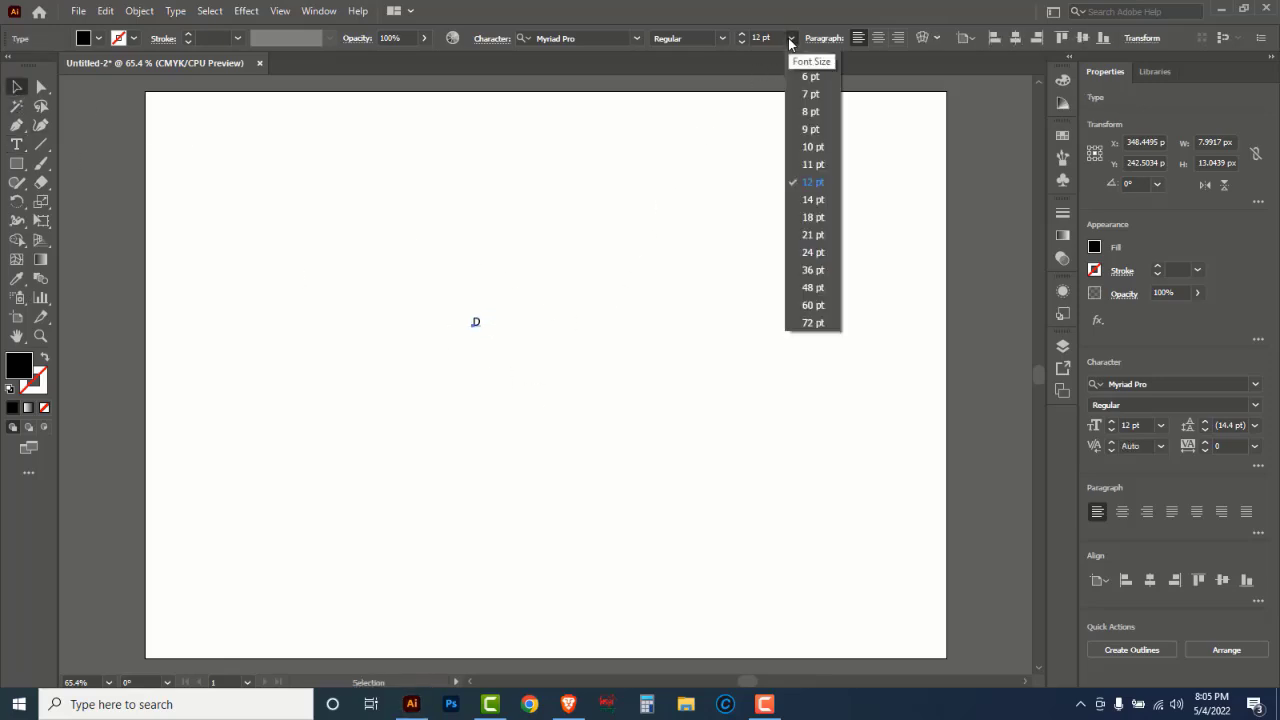
left_click(810, 323)
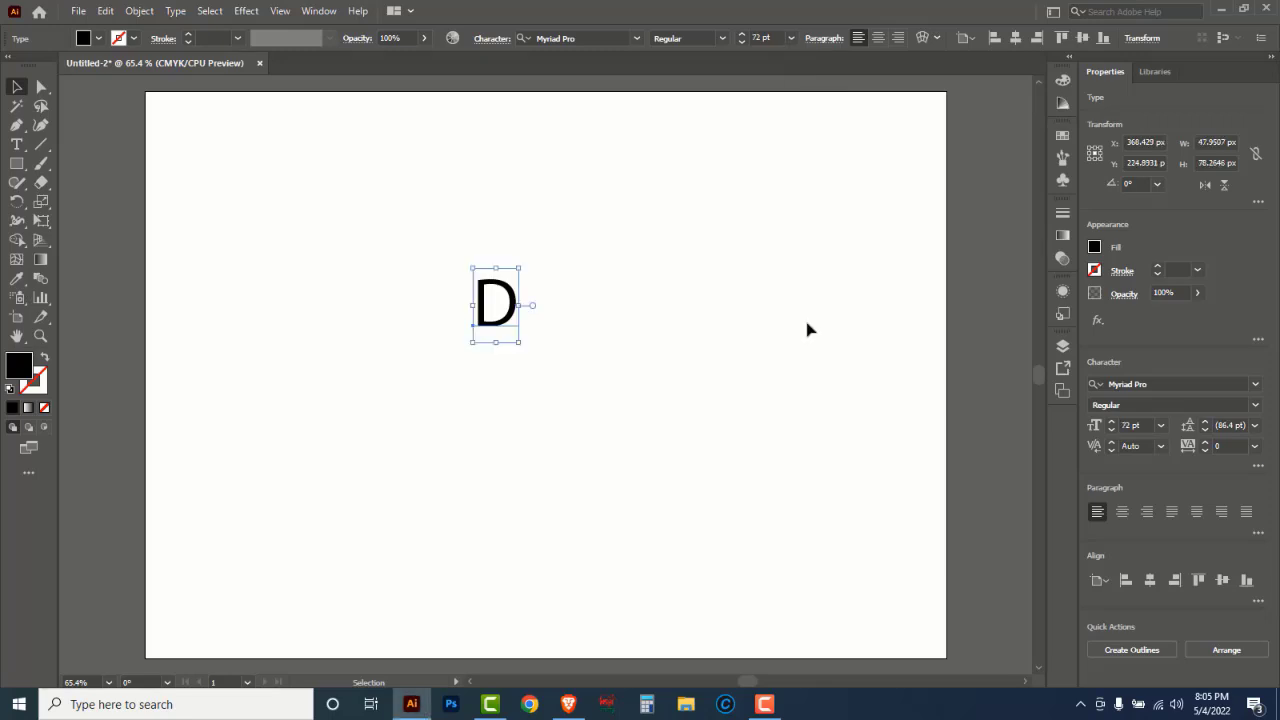
left_click_drag(744, 37, 741, 37)
left_click(763, 38)
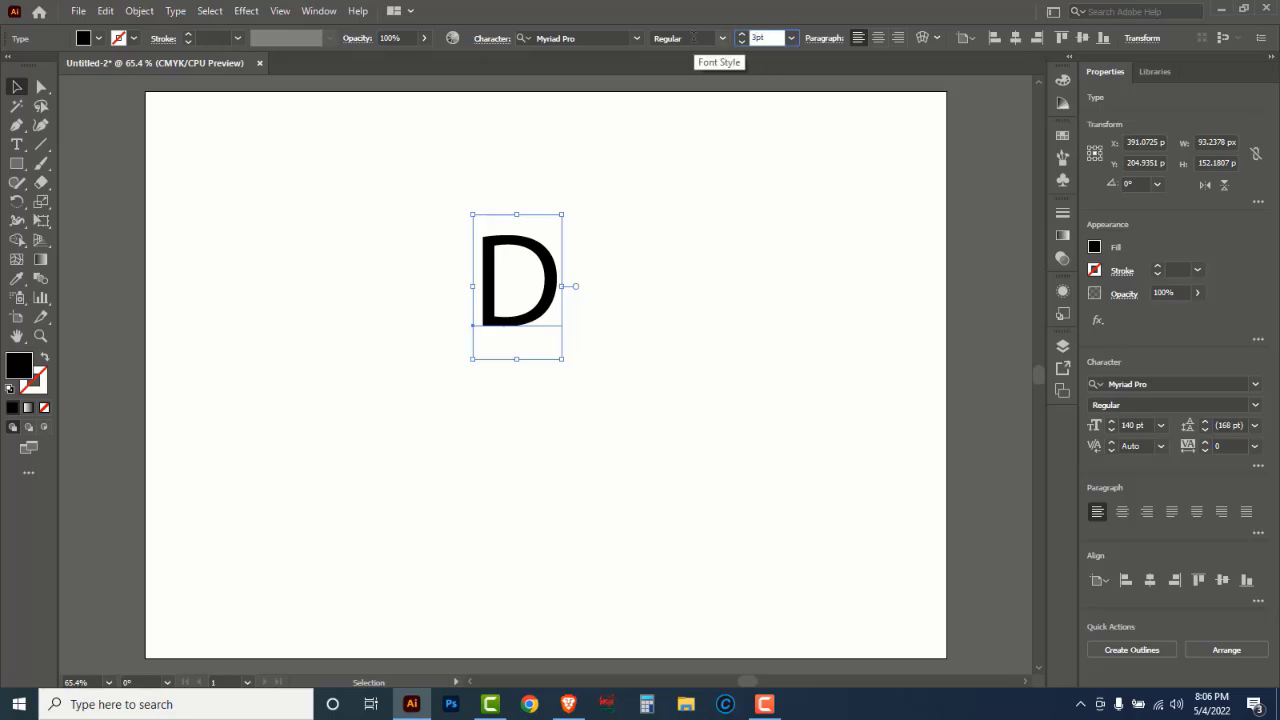
key("Return")
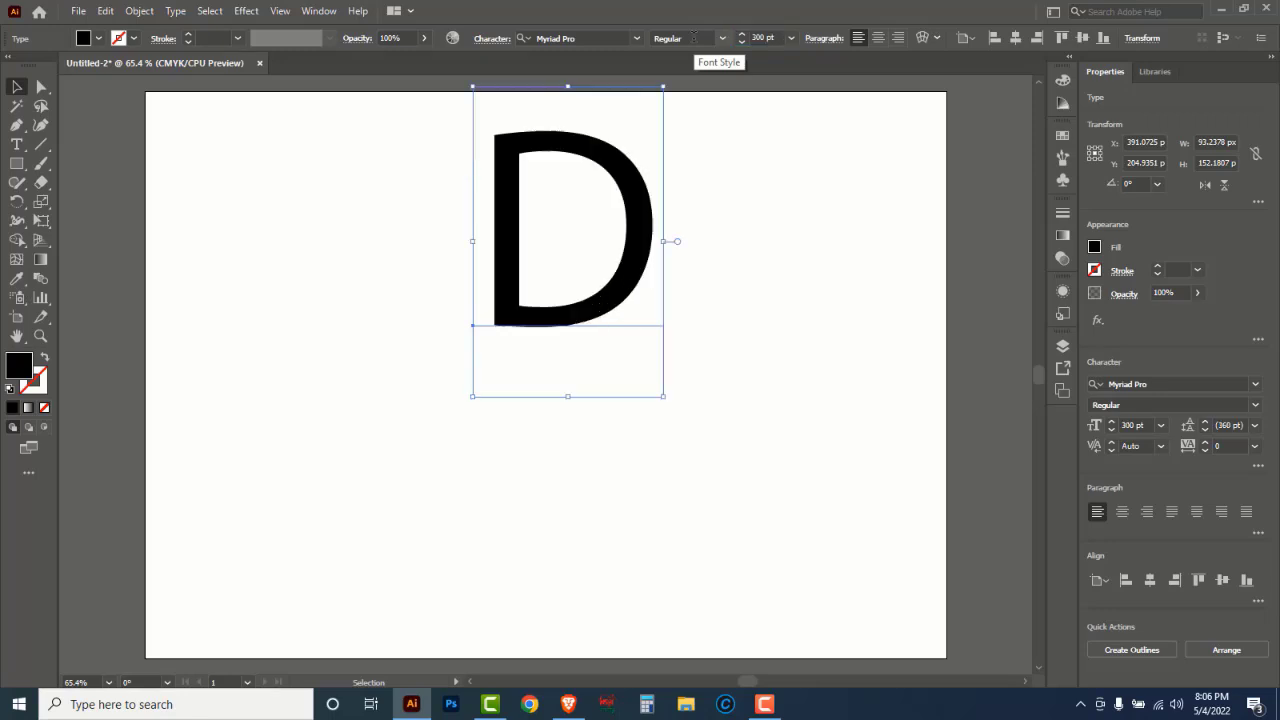
left_click_drag(512, 149, 358, 288)
Change the letter D's font to Verdana
left_click(608, 38)
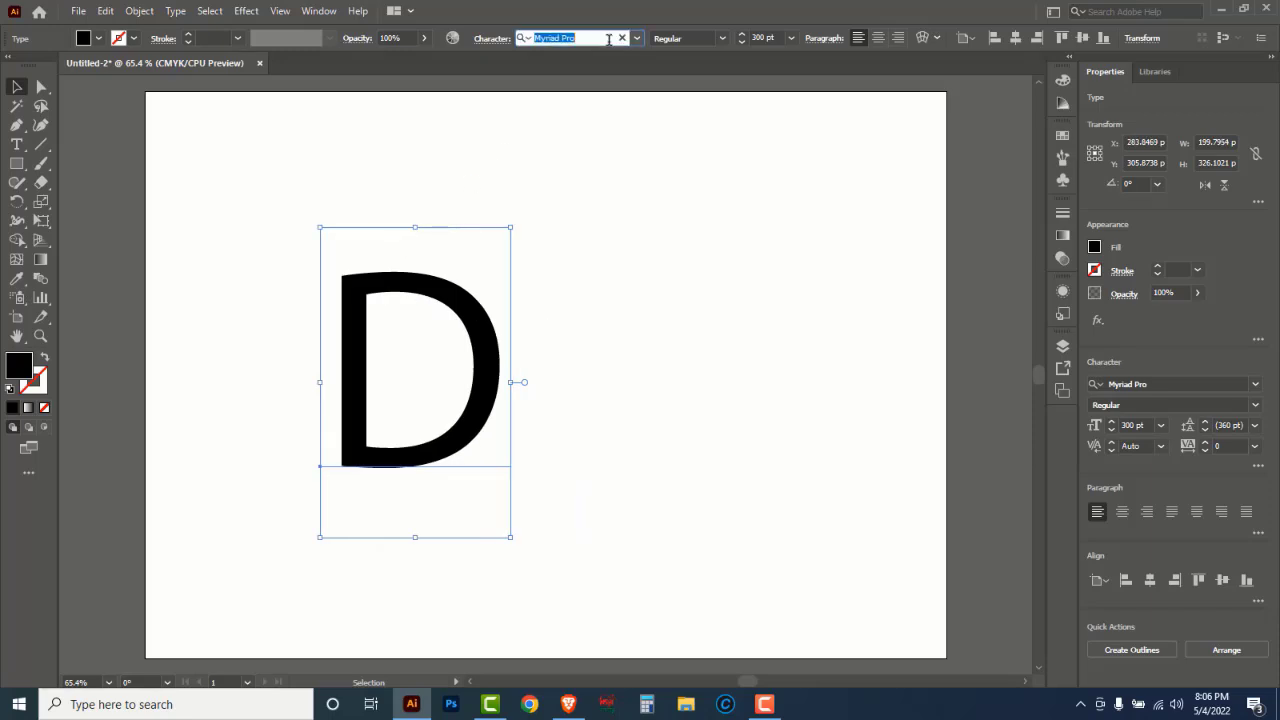
left_click(636, 39)
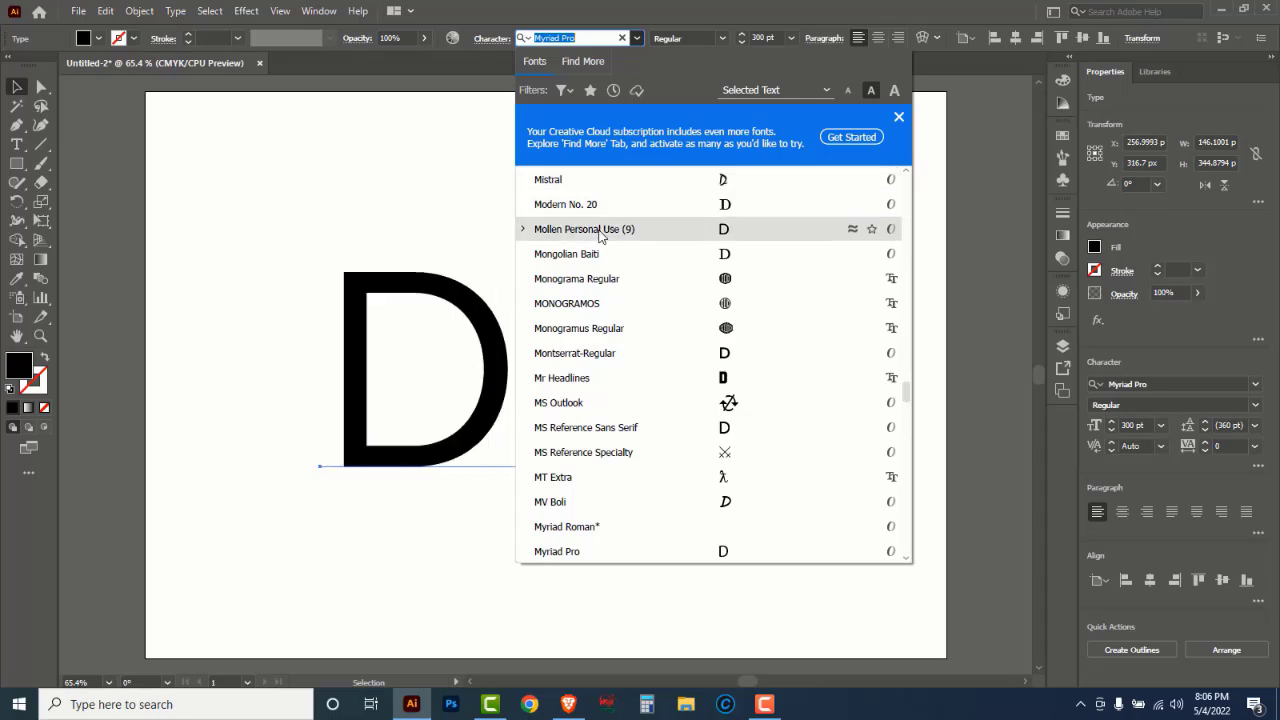
key("Escape")
left_click(637, 38)
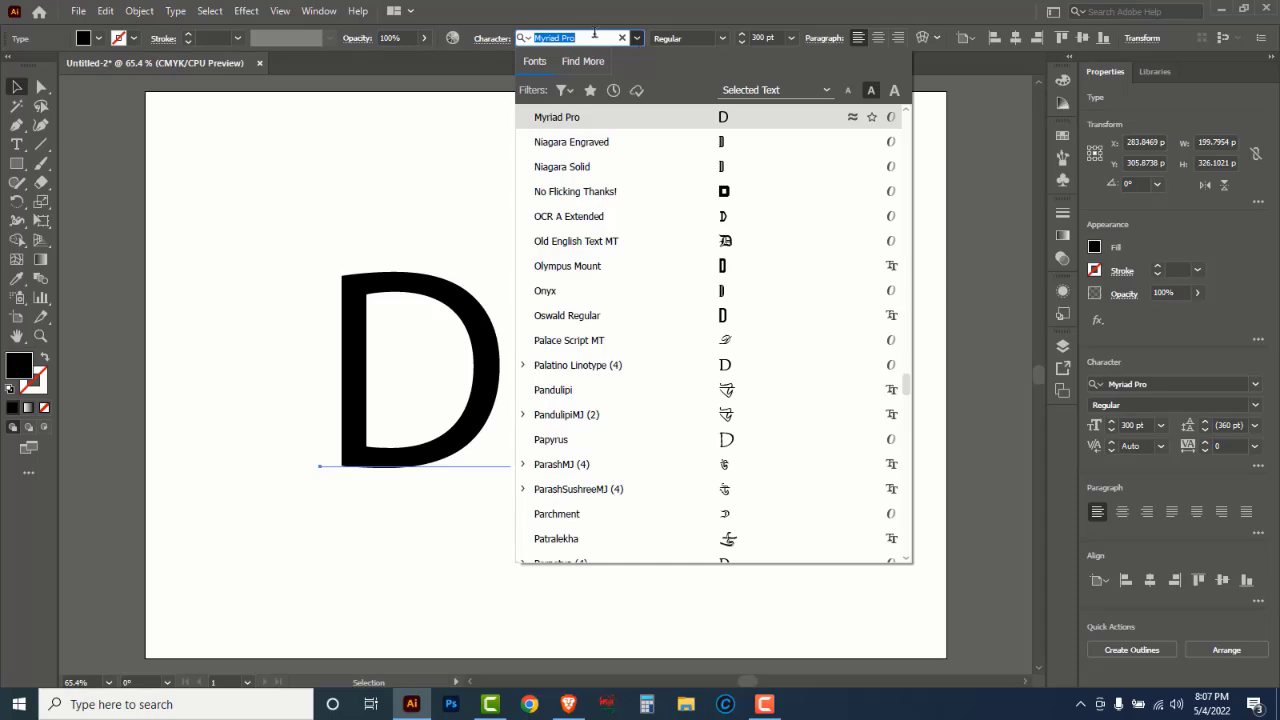
type("VER")
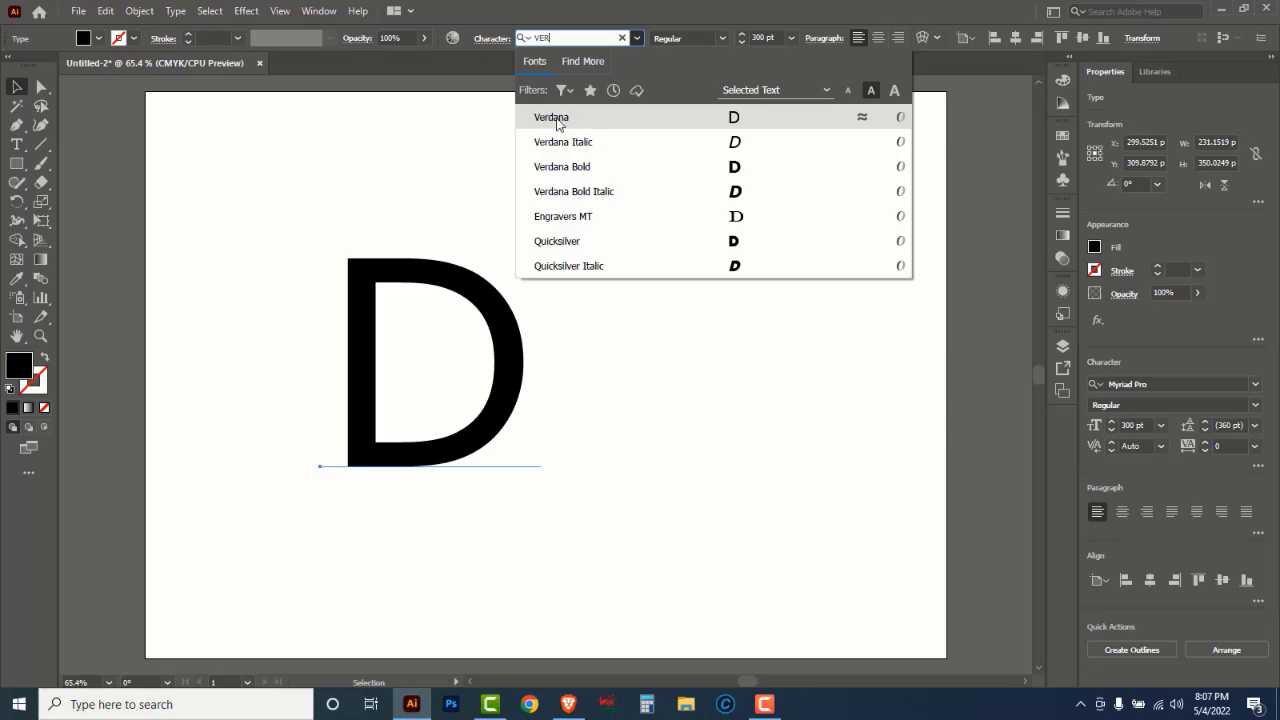
left_click(600, 122)
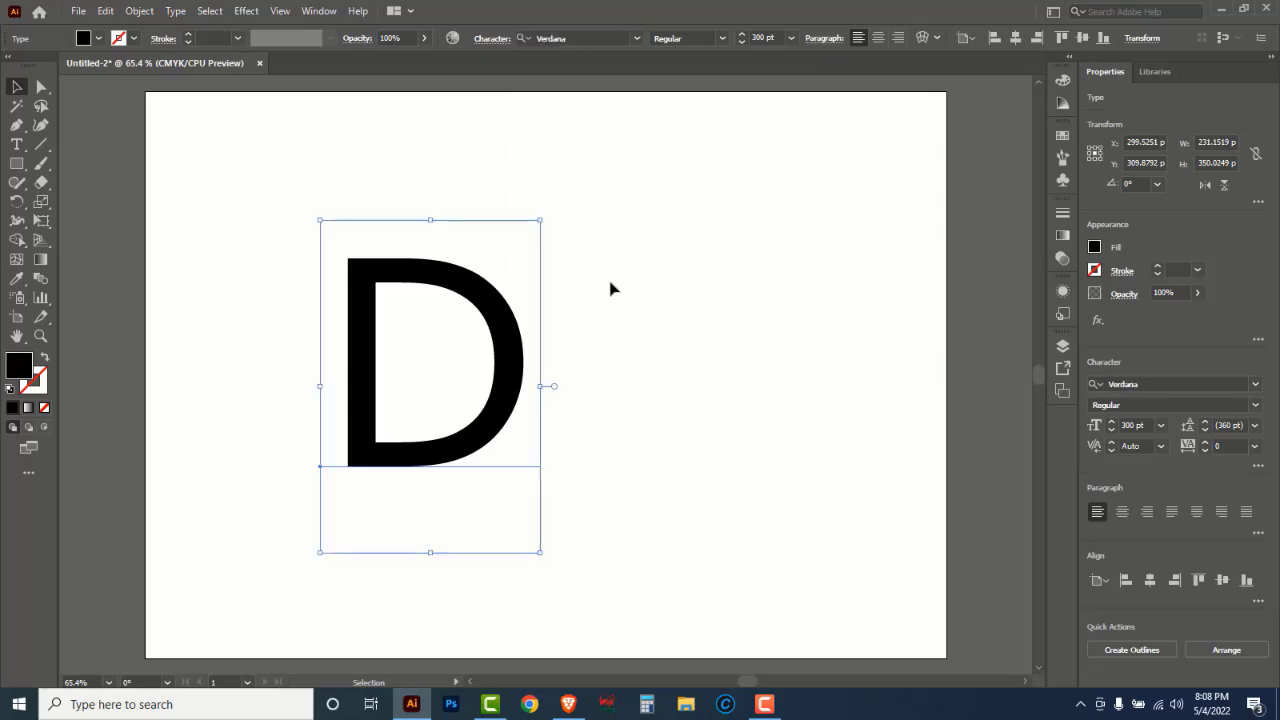
Convert the letter D to outlines and place a duplicate level with it on its right
right_click(493, 294)
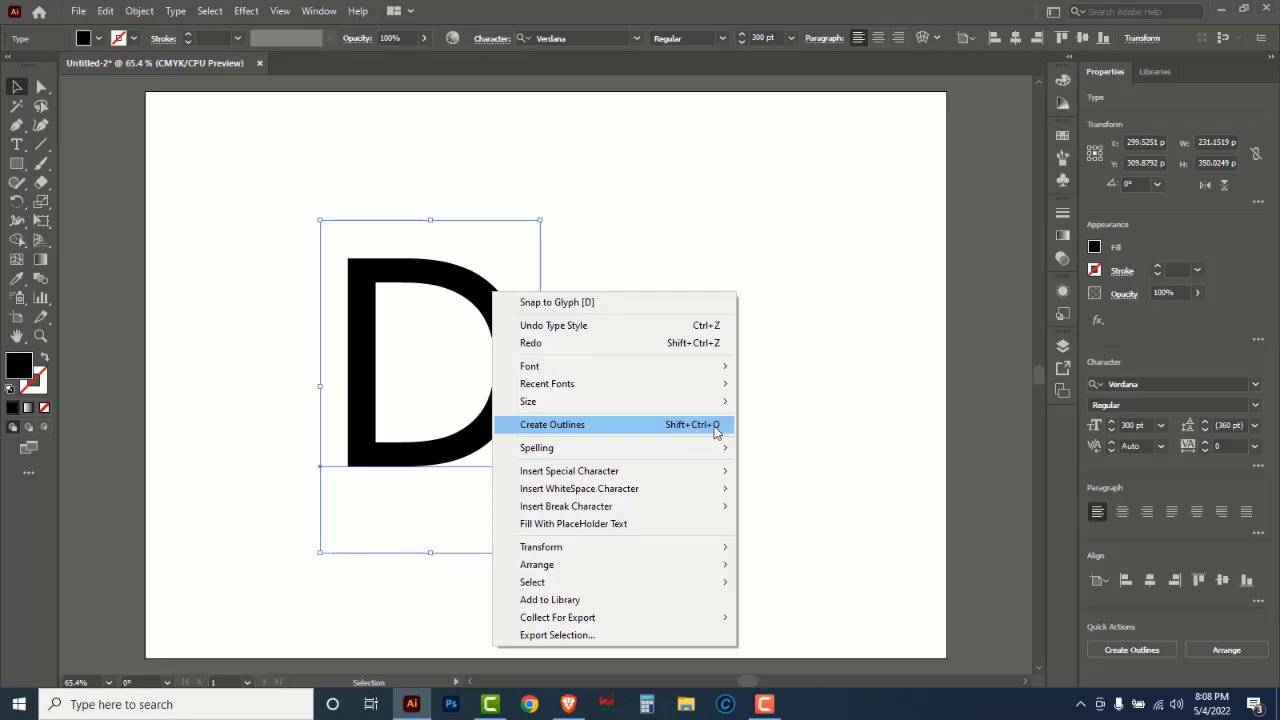
left_click(674, 426)
left_click_drag(507, 348, 803, 375)
left_click(554, 298)
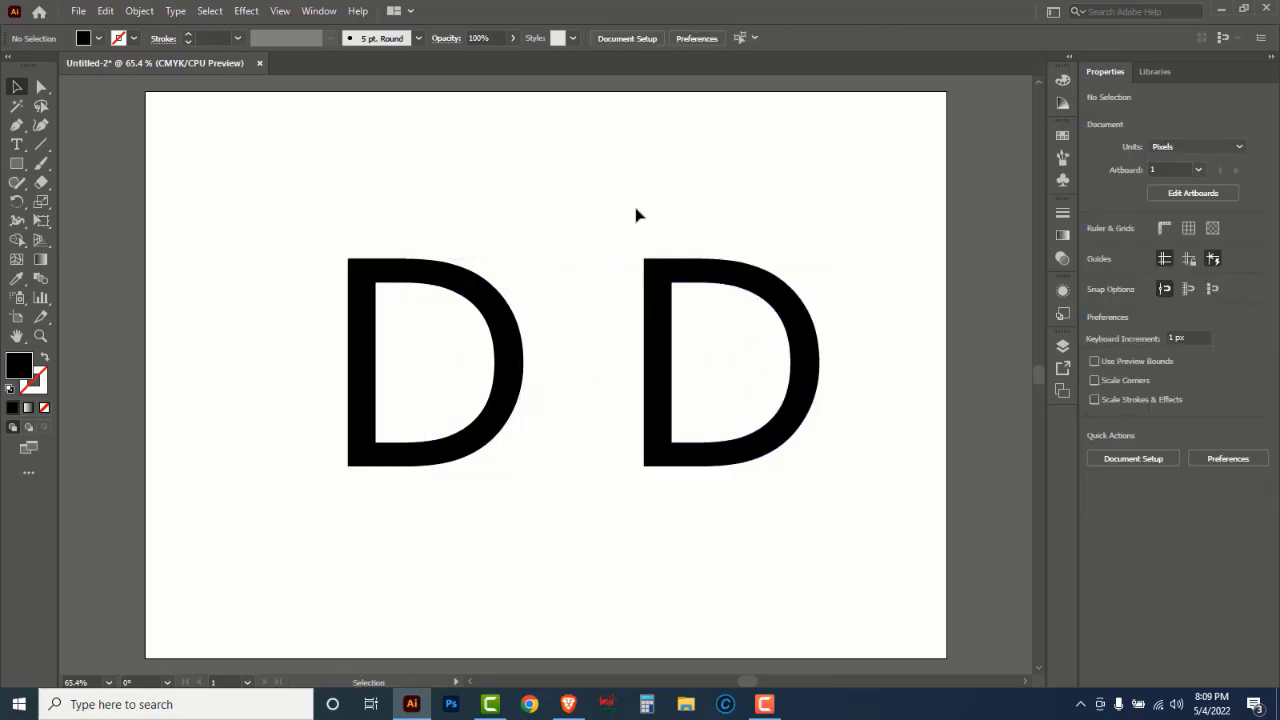
Reflect the duplicate D horizontally and move it closer to the original D, leaving a narrow gap
left_click_drag(651, 199, 770, 378)
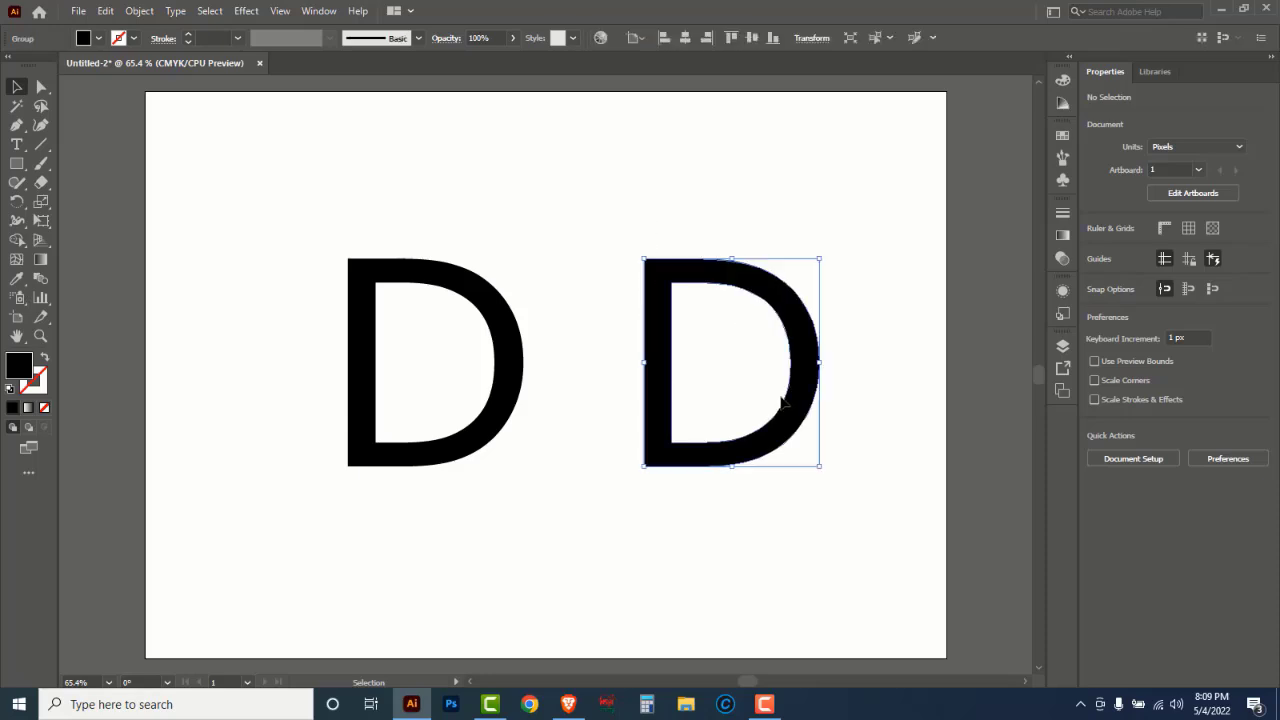
right_click(718, 343)
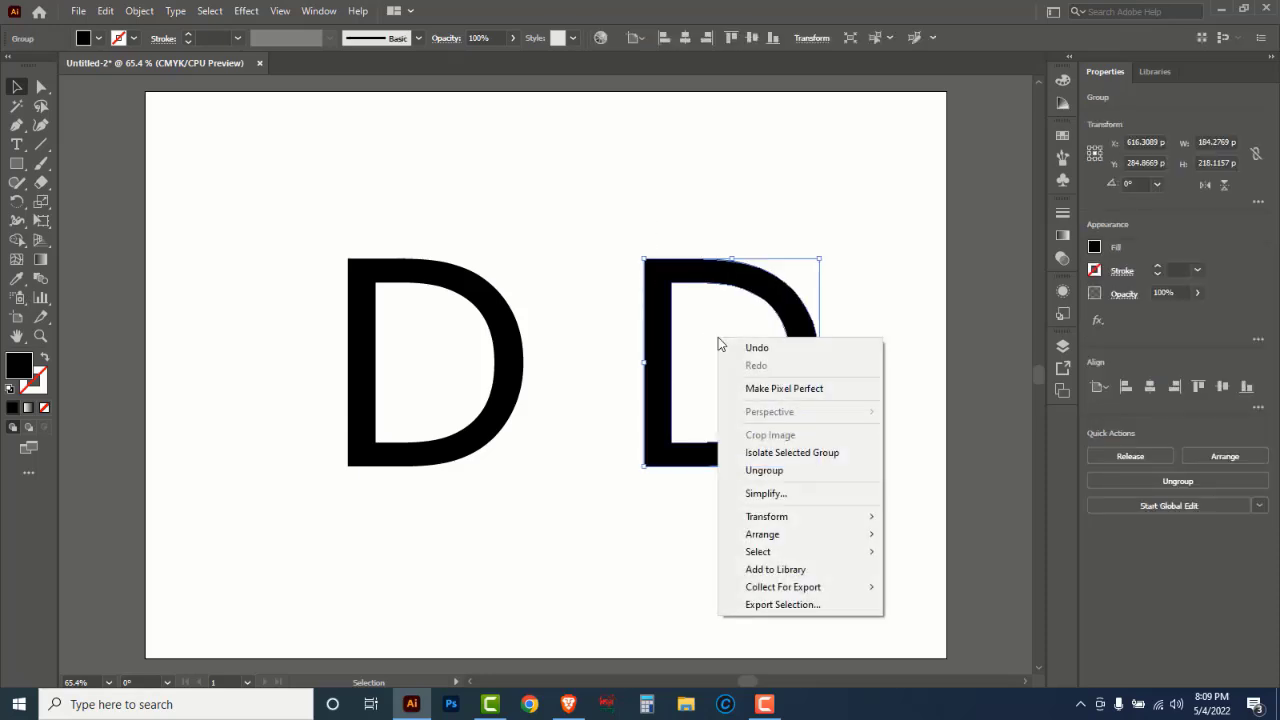
mouse_move(766, 524)
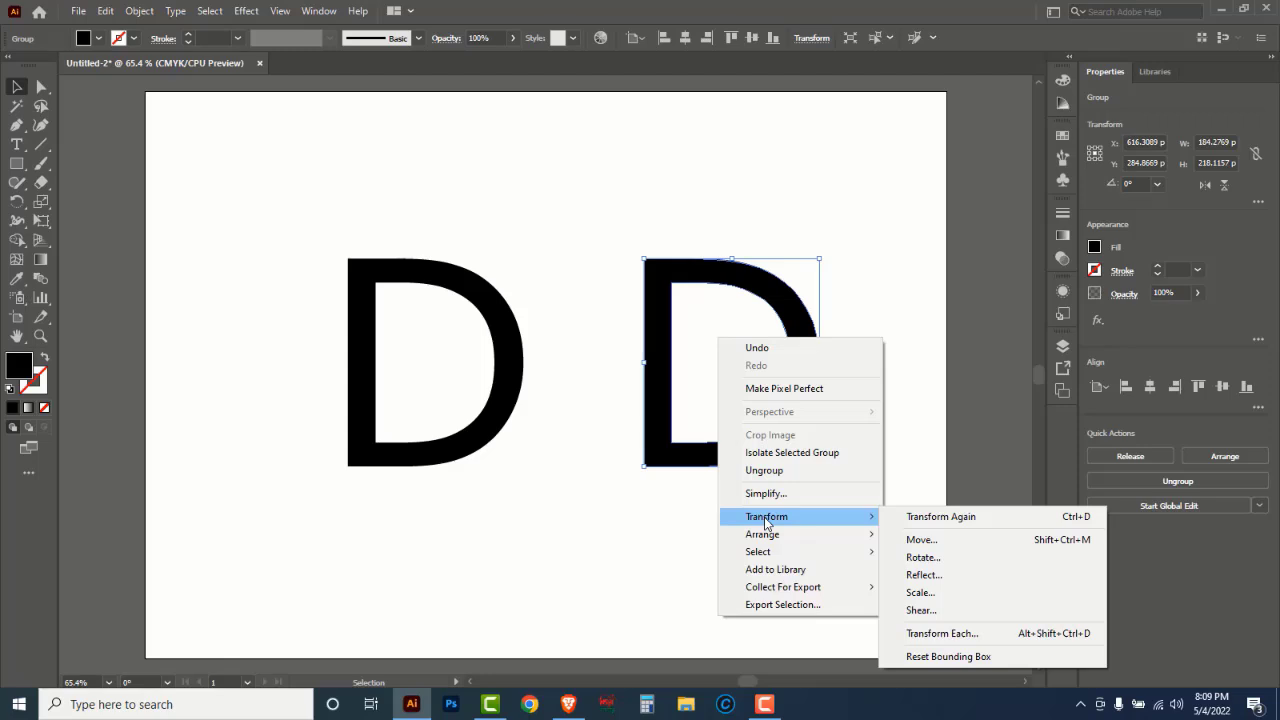
left_click(933, 578)
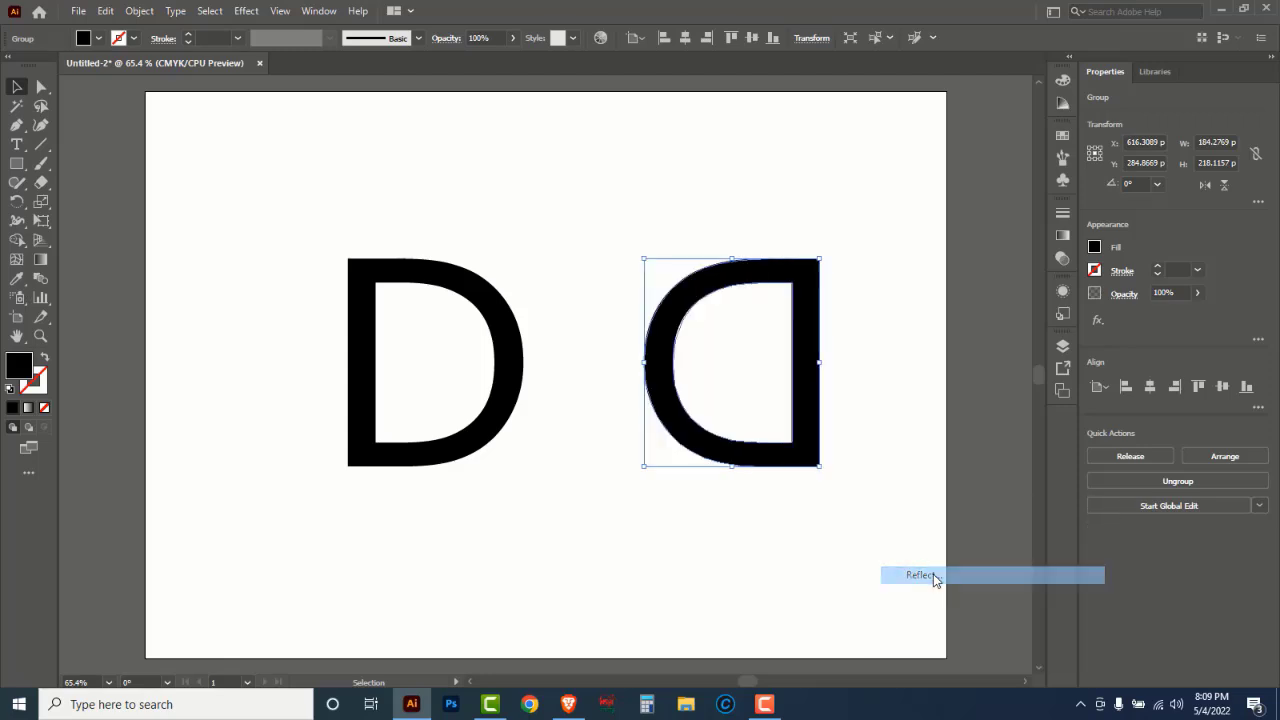
left_click(655, 456)
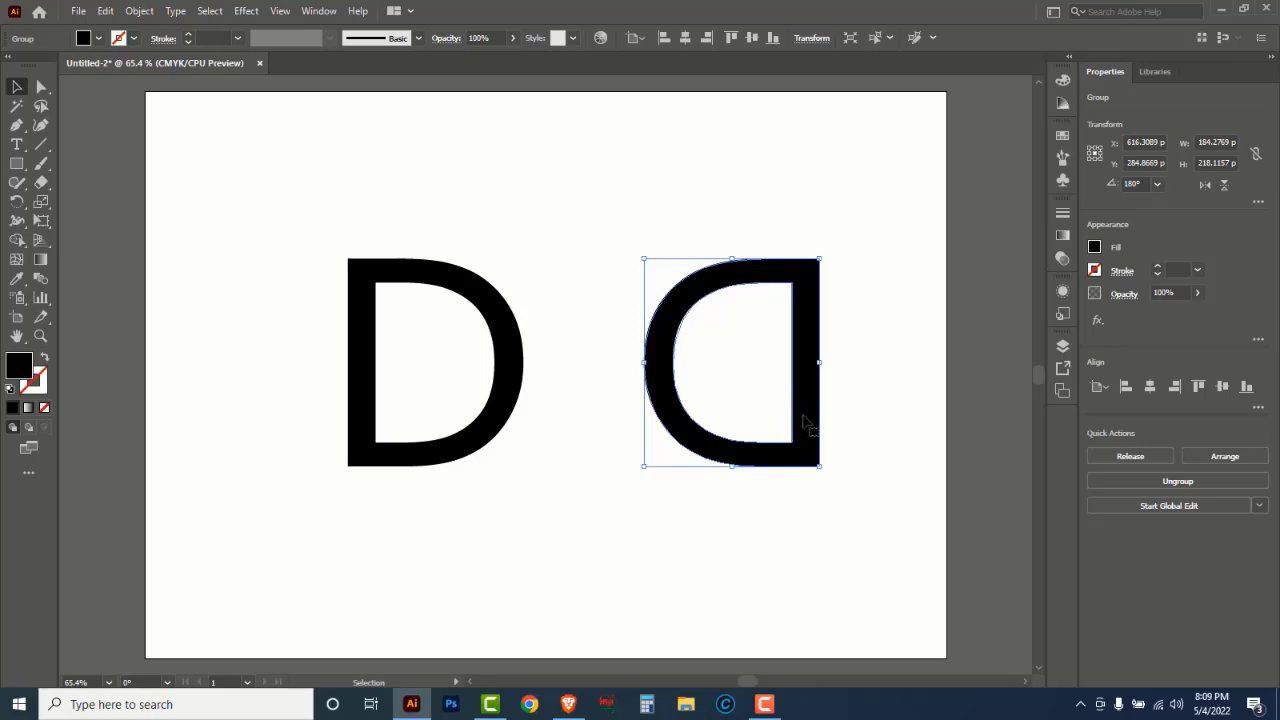
left_click_drag(806, 422, 724, 422)
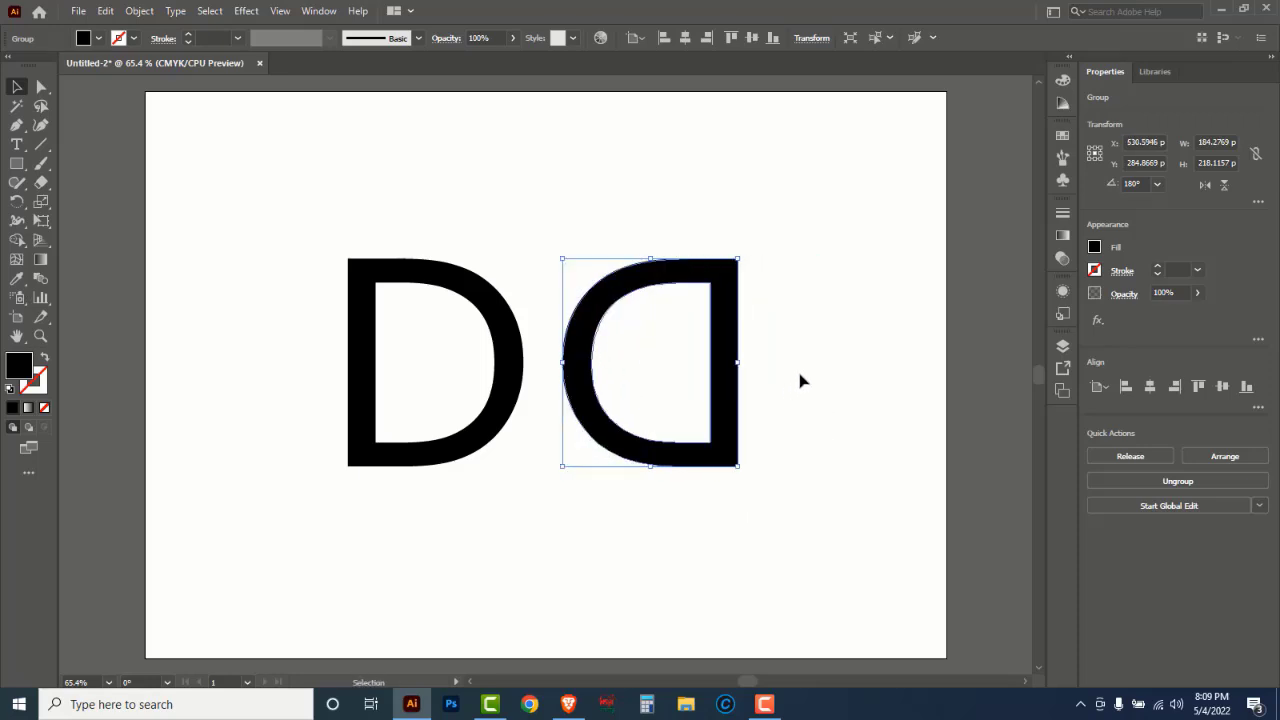
Draw a rectangle about 29 x 297 px over the mirrored D's stem and move it to the artboard's right edge
left_click(20, 165)
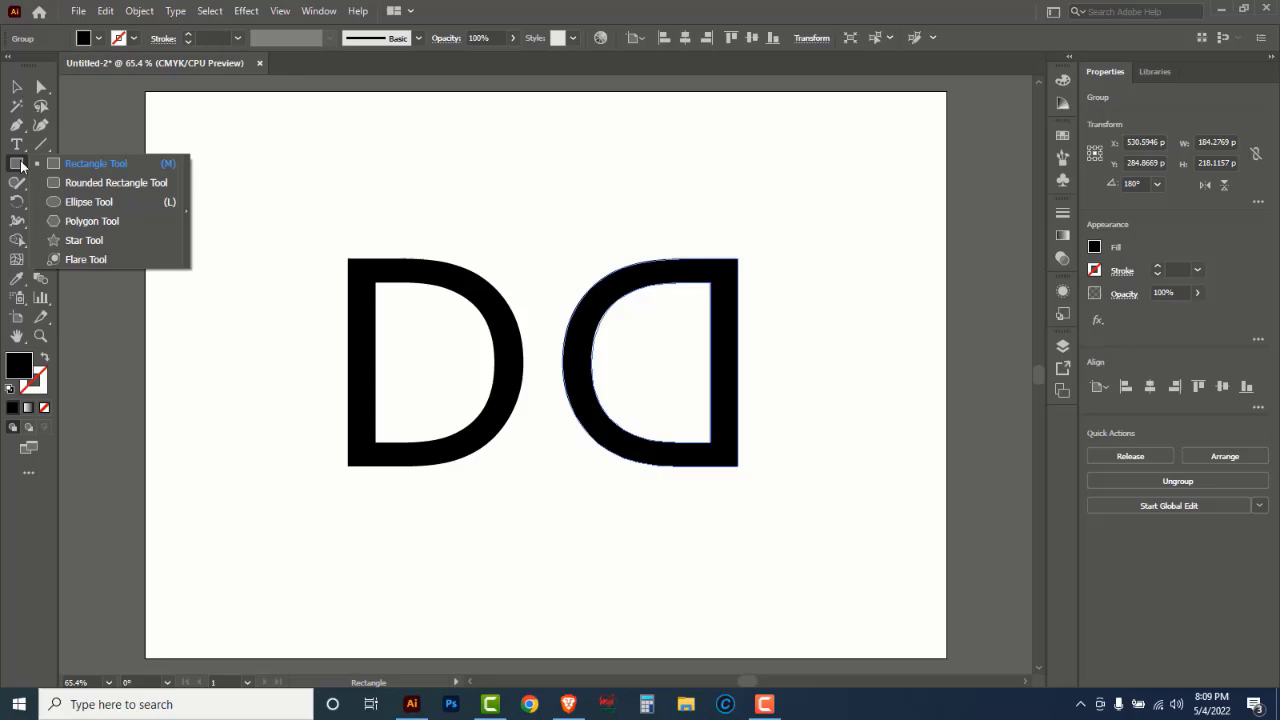
left_click(86, 166)
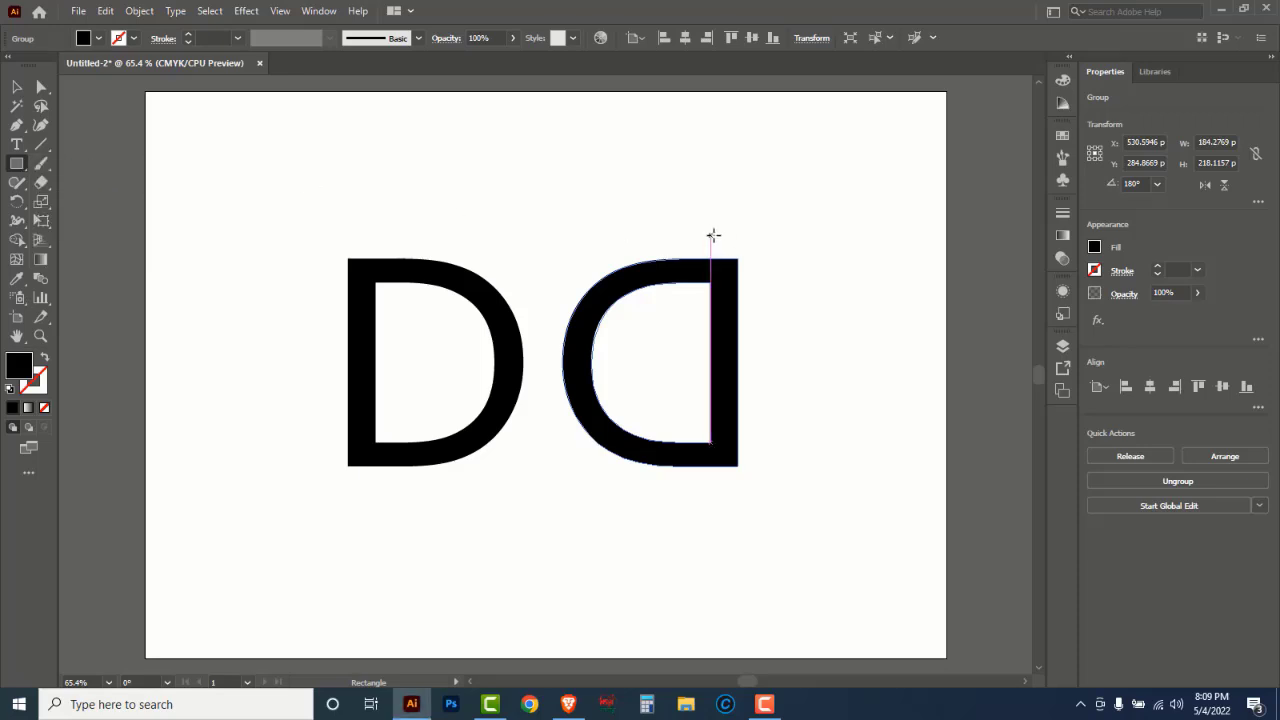
left_click_drag(711, 233, 738, 513)
key("v")
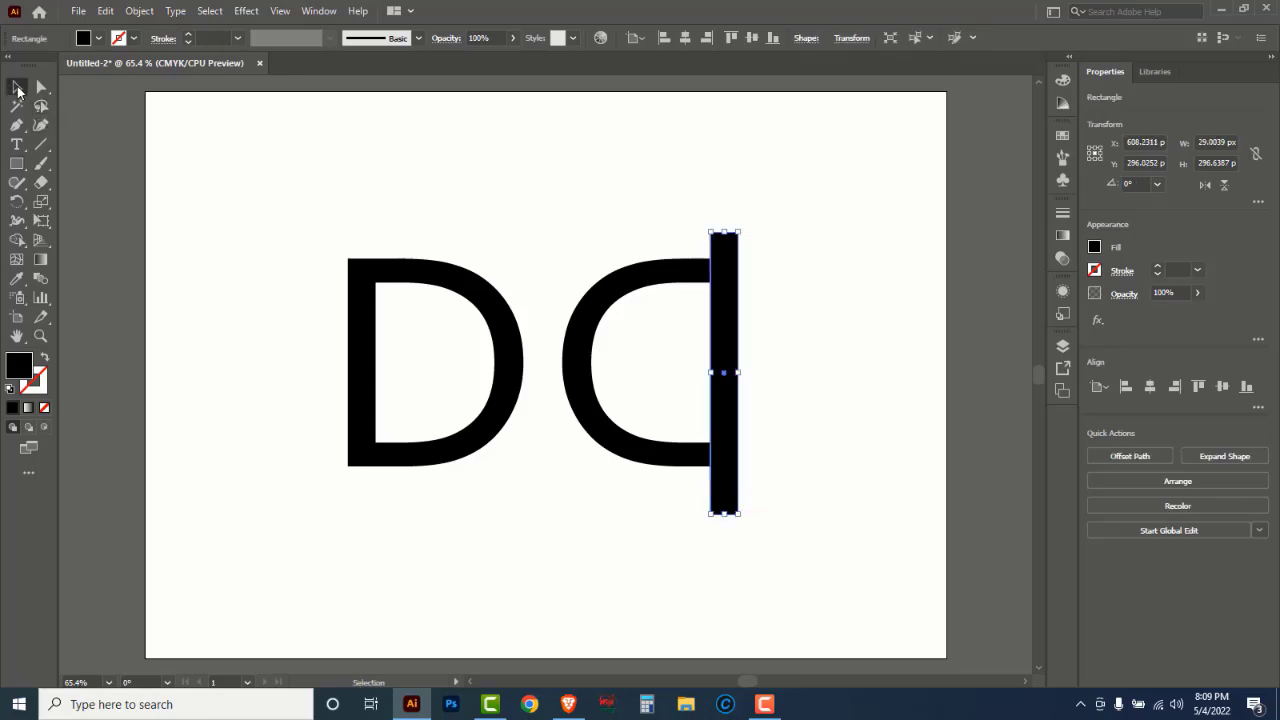
left_click_drag(731, 335, 903, 323)
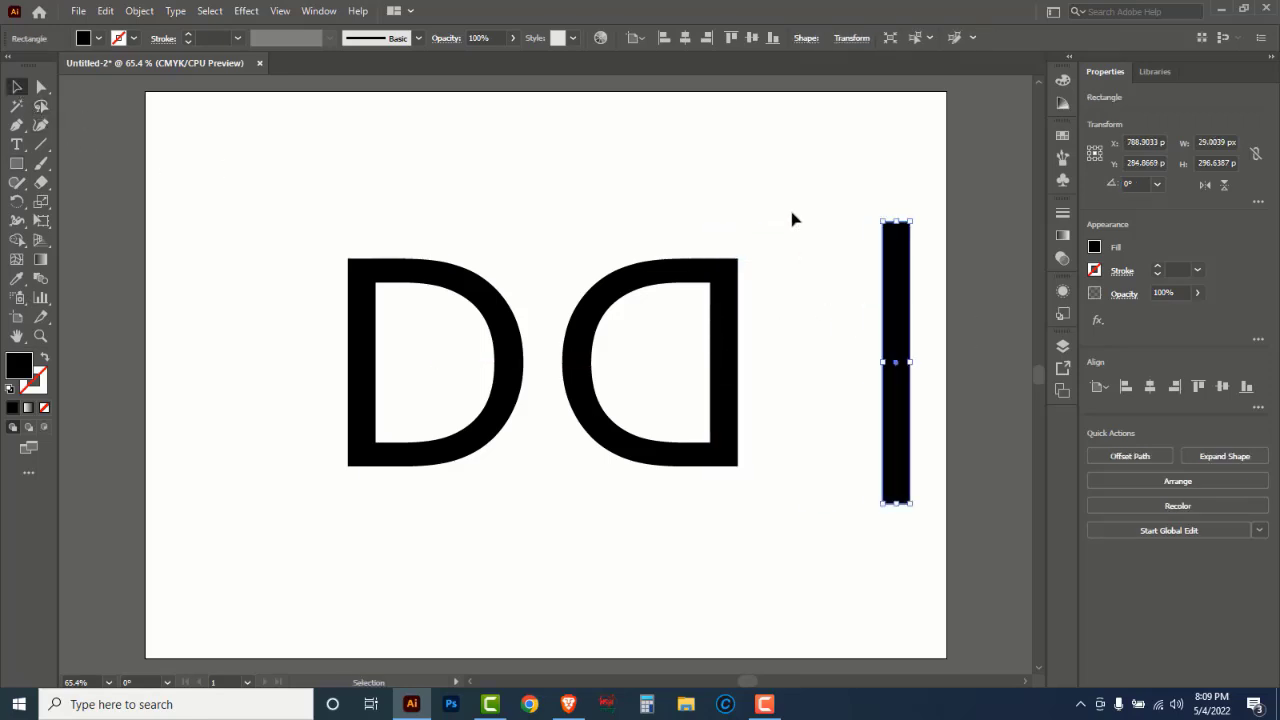
left_click(794, 214)
Delete the vertical stem segments of the mirrored D with the Direct Selection Tool and switch to outline view
left_click(41, 88)
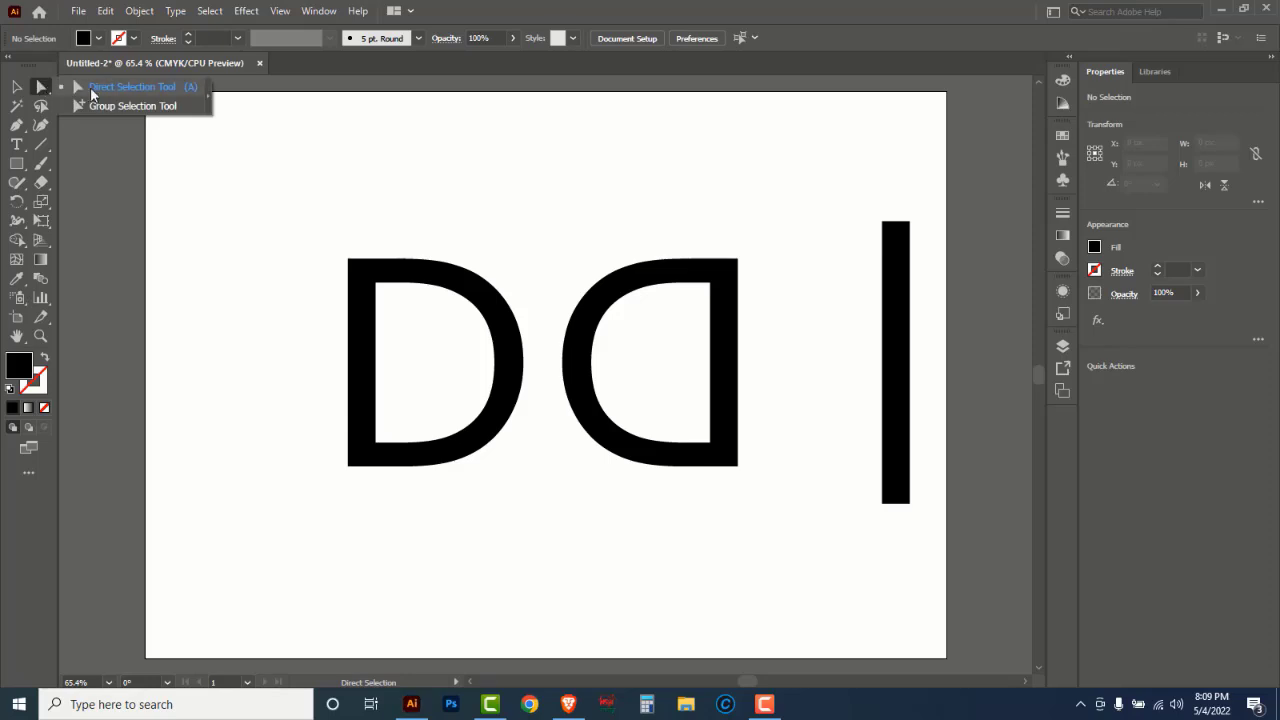
left_click(130, 95)
left_click_drag(808, 341, 672, 371)
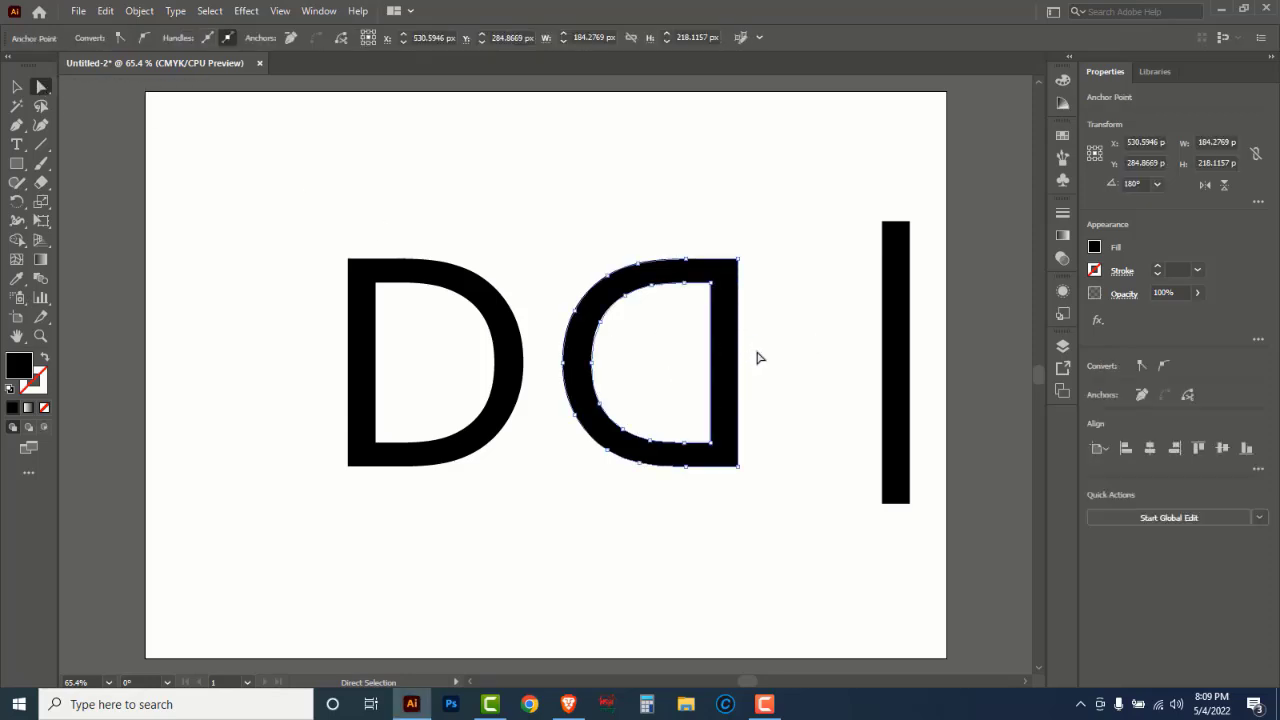
key("Delete")
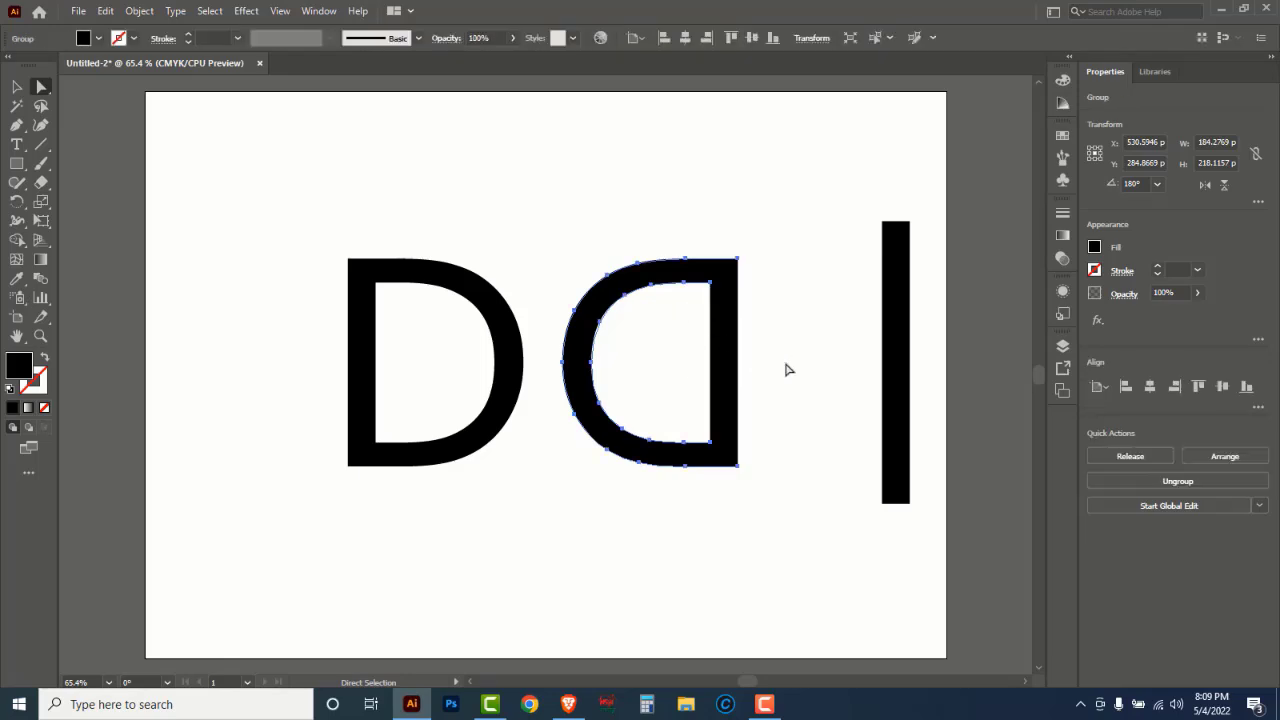
key("ctrl+y")
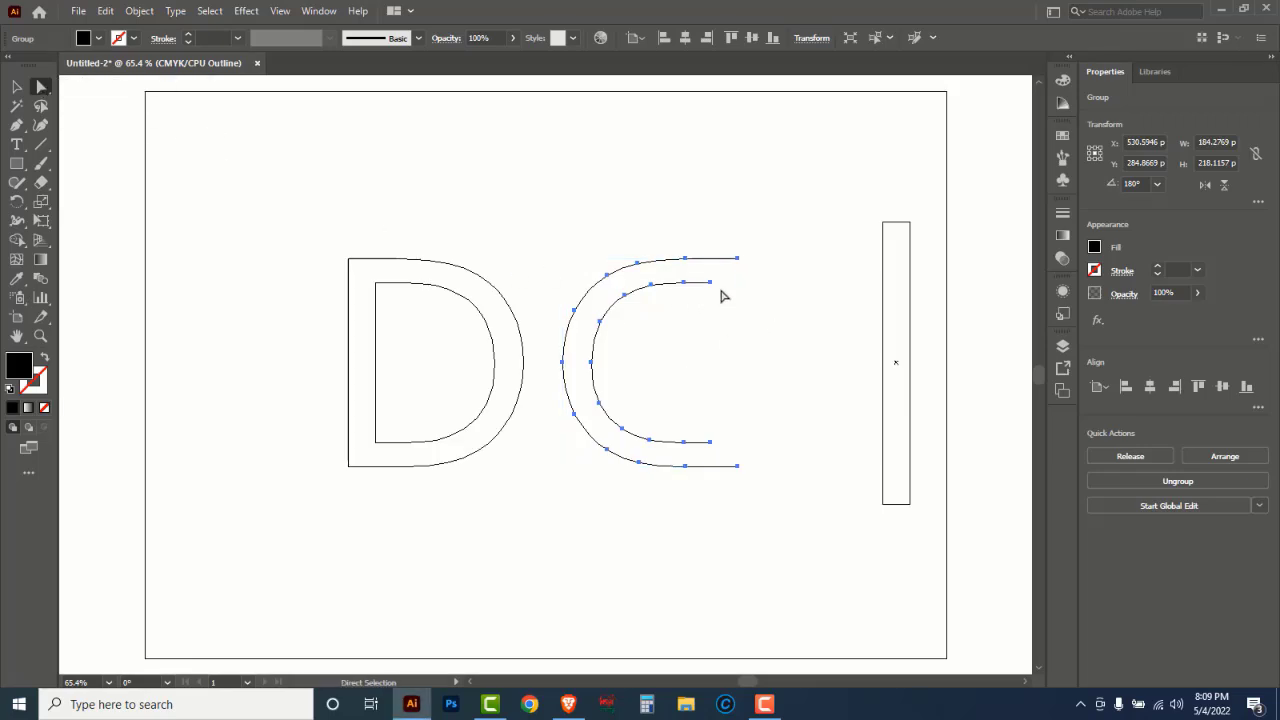
Extend both open ends of the mirrored letter's inner curve about 26 px to the right, nearly level with the outer ends
left_click_drag(712, 272, 710, 466)
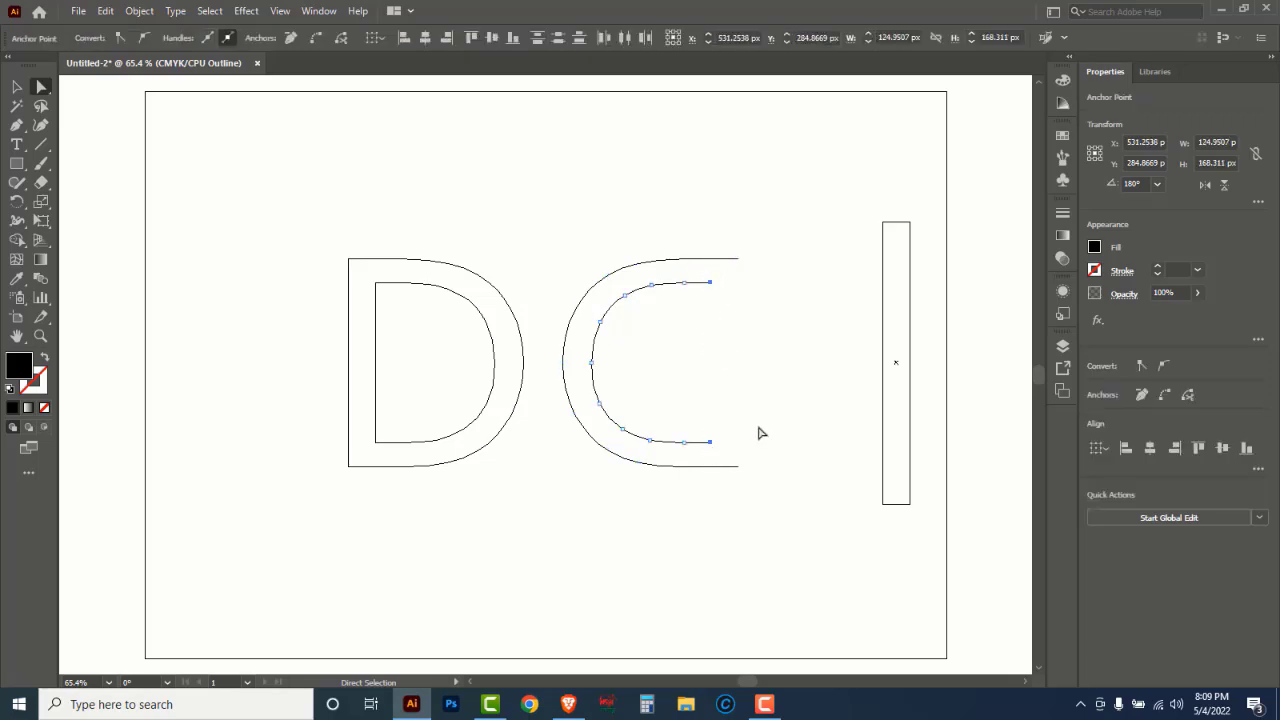
key("Right")
key("Right")
Close both open ends of the C shape with the Pen Tool, joining its inner curve ends to its outer curve ends
left_click(17, 126)
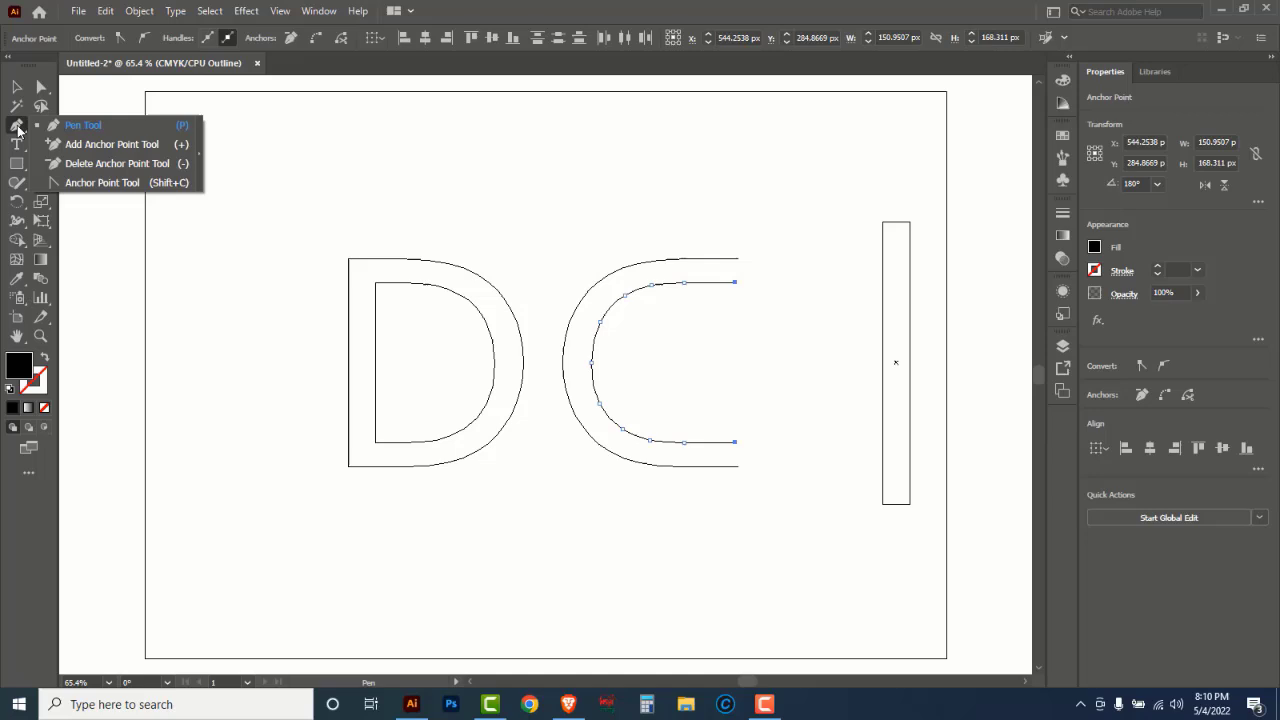
left_click(110, 128)
left_click(735, 285)
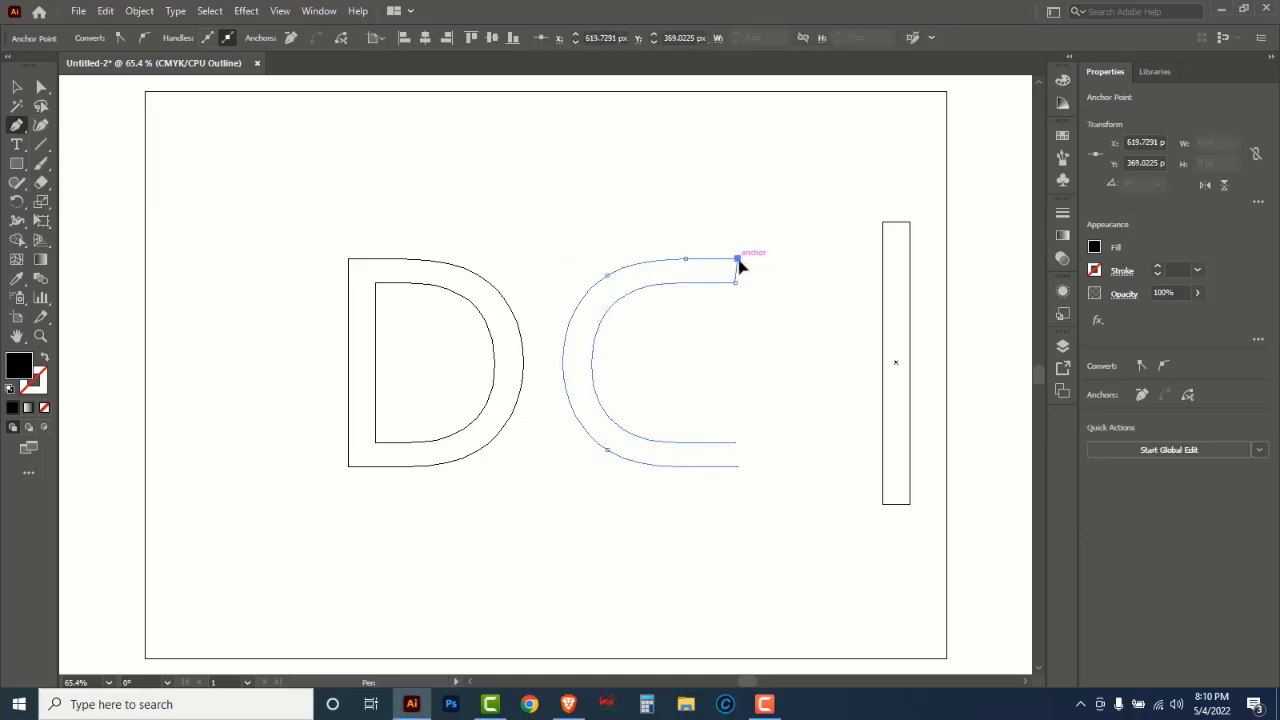
left_click(738, 259)
left_click(735, 442)
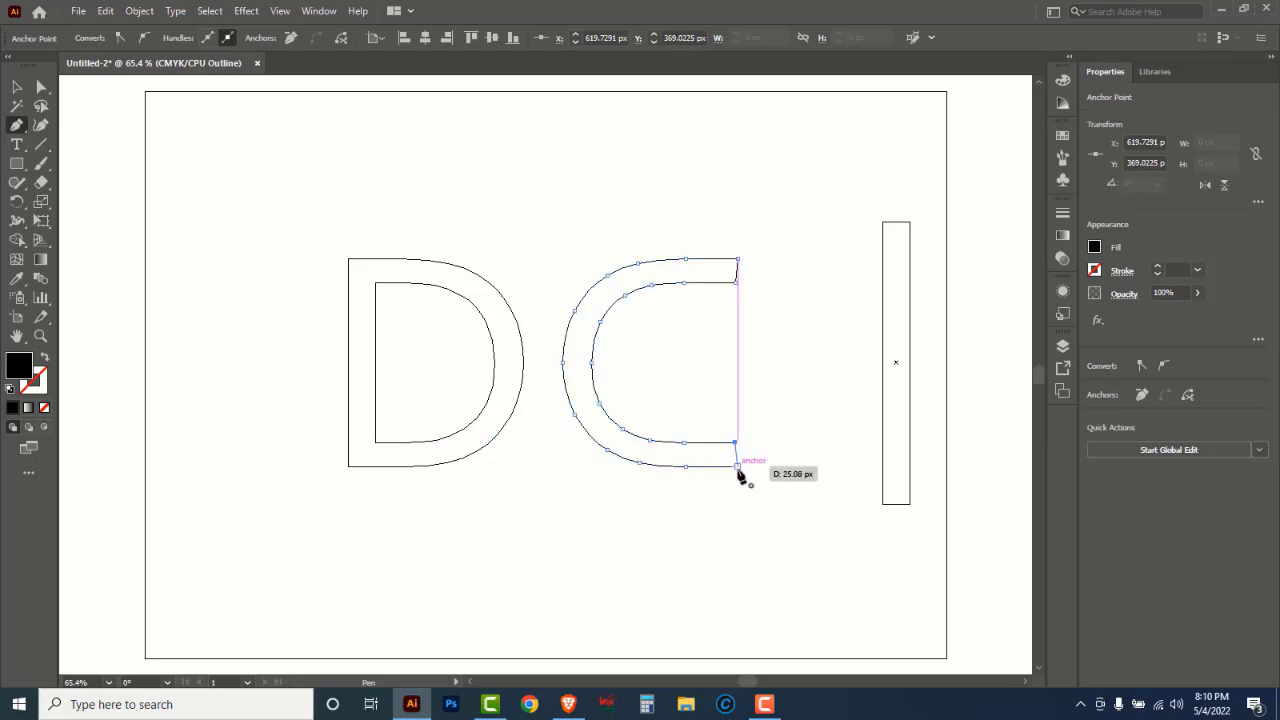
left_click(737, 466)
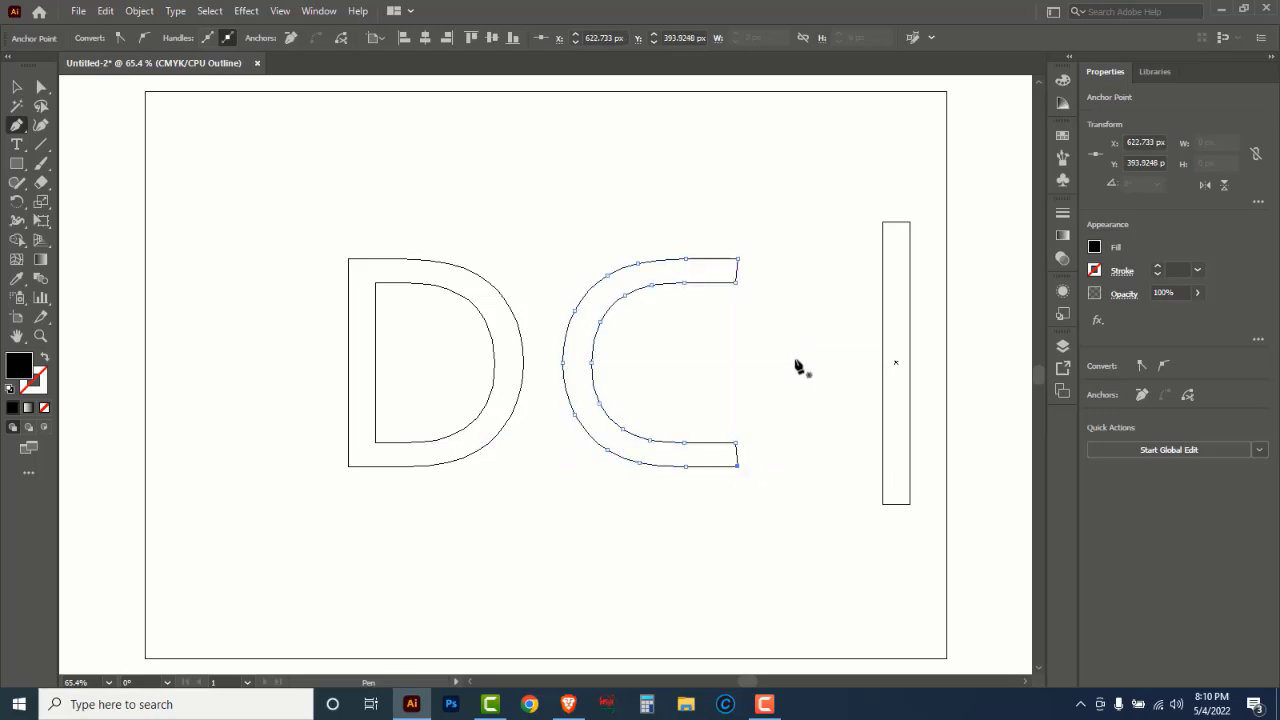
Average the two end points of the C's upper arm along the vertical axis so its end is straight
left_click(43, 88)
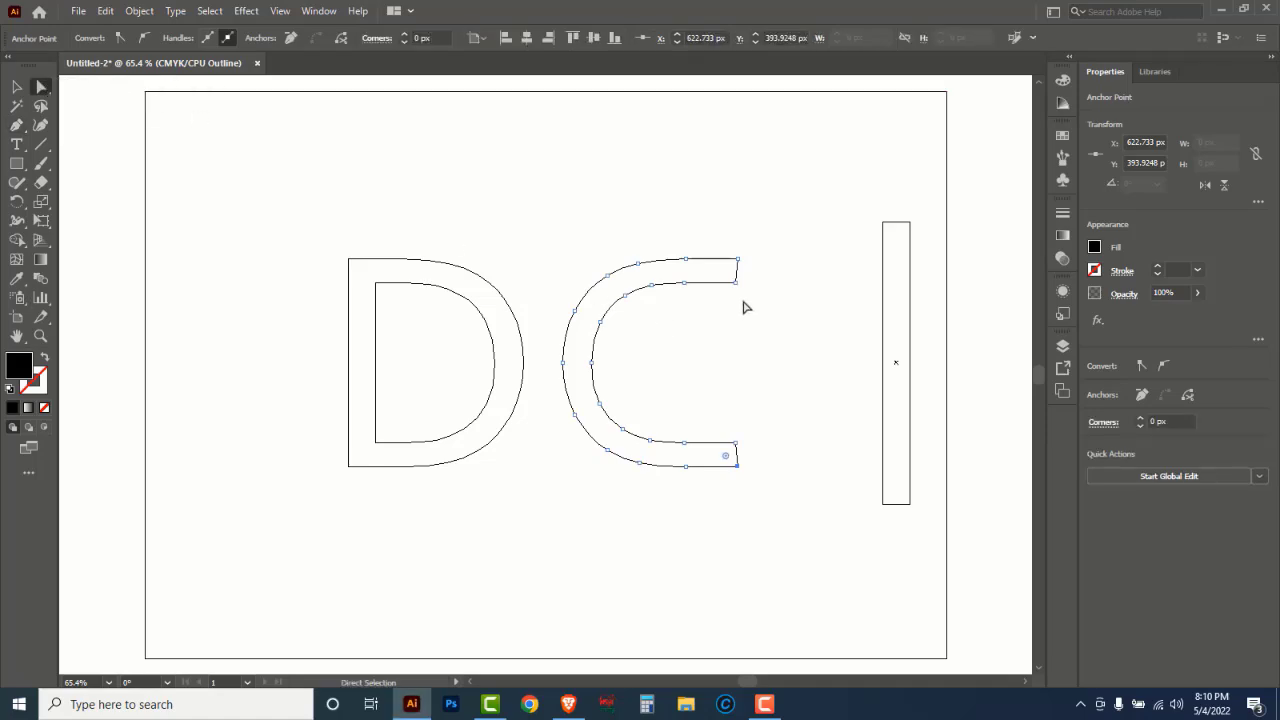
left_click(753, 258)
left_click_drag(753, 258, 735, 302)
key("ctrl")
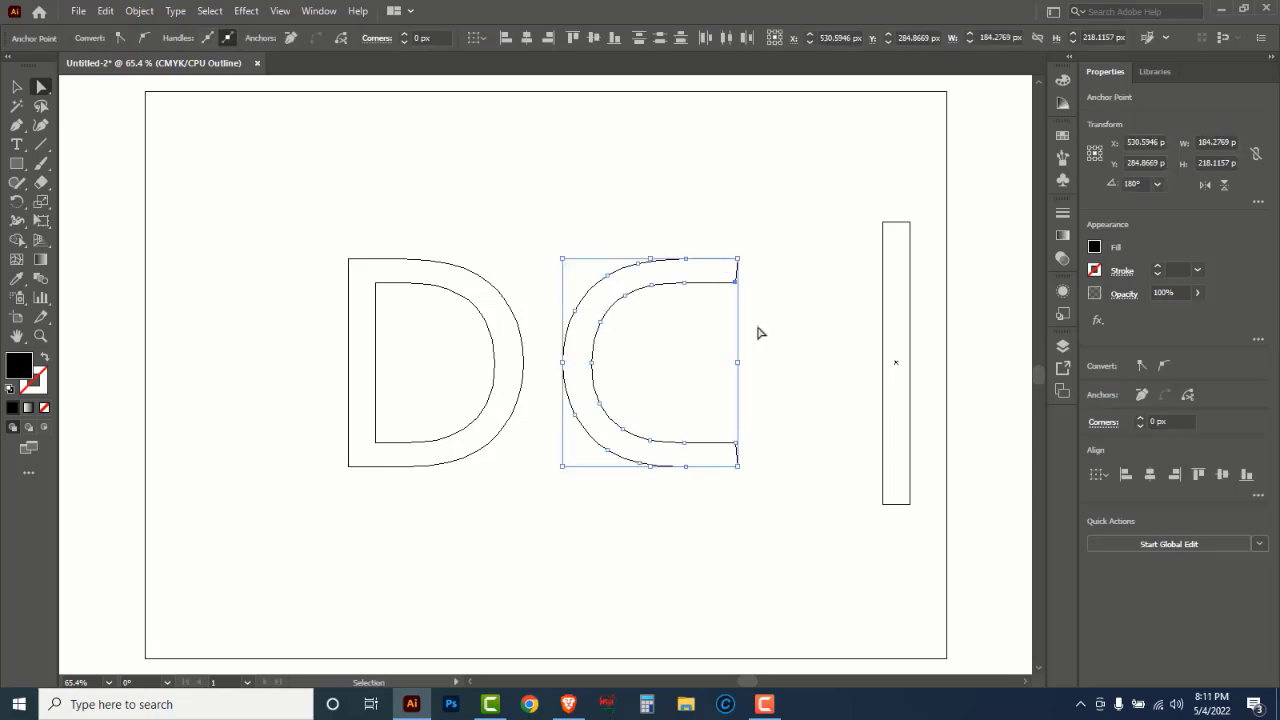
key("ctrl+alt+j")
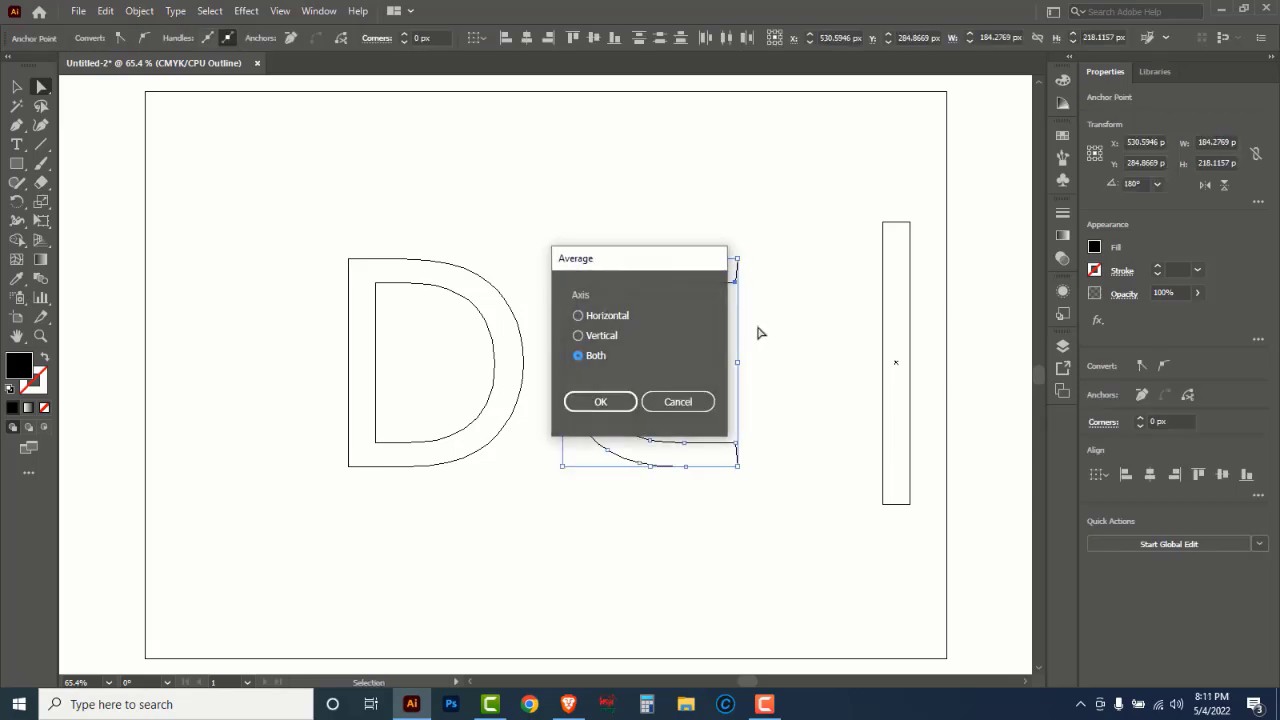
left_click_drag(649, 258, 497, 149)
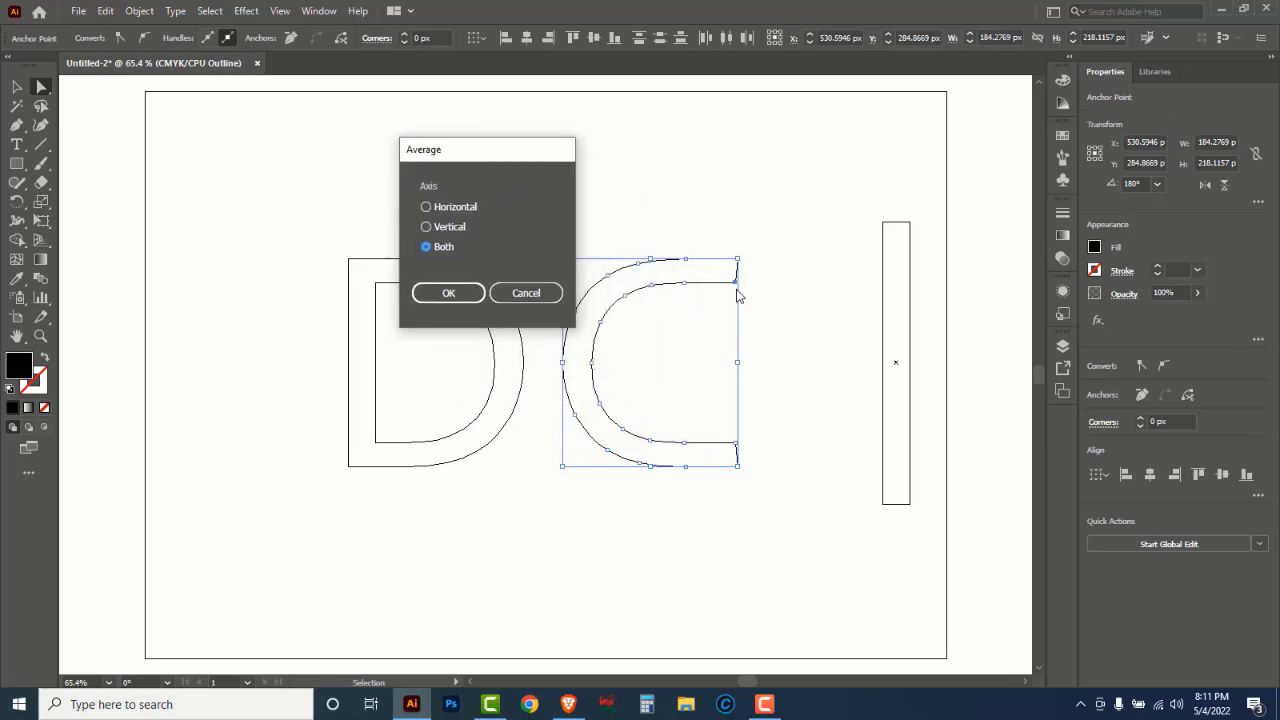
left_click(447, 227)
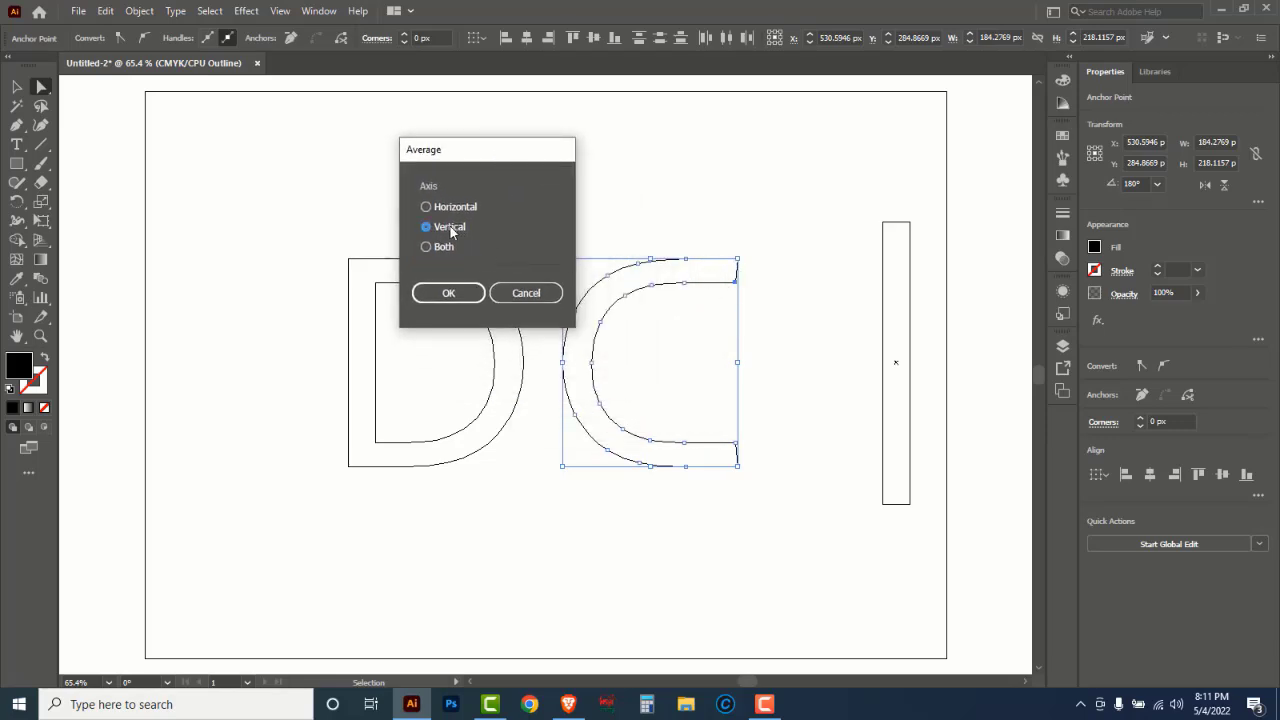
left_click(448, 293)
left_click(737, 267)
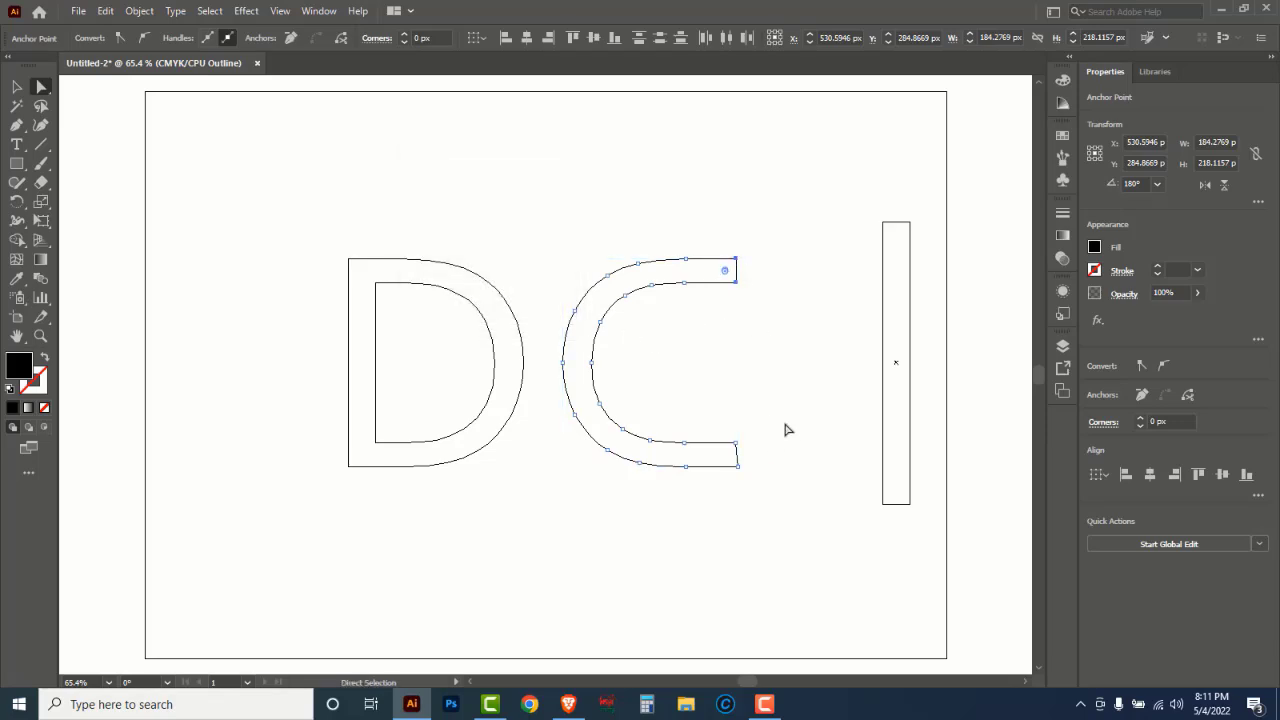
Average the two end points of the C's lower arm along the vertical axis so its end is straight
left_click_drag(755, 424, 736, 490)
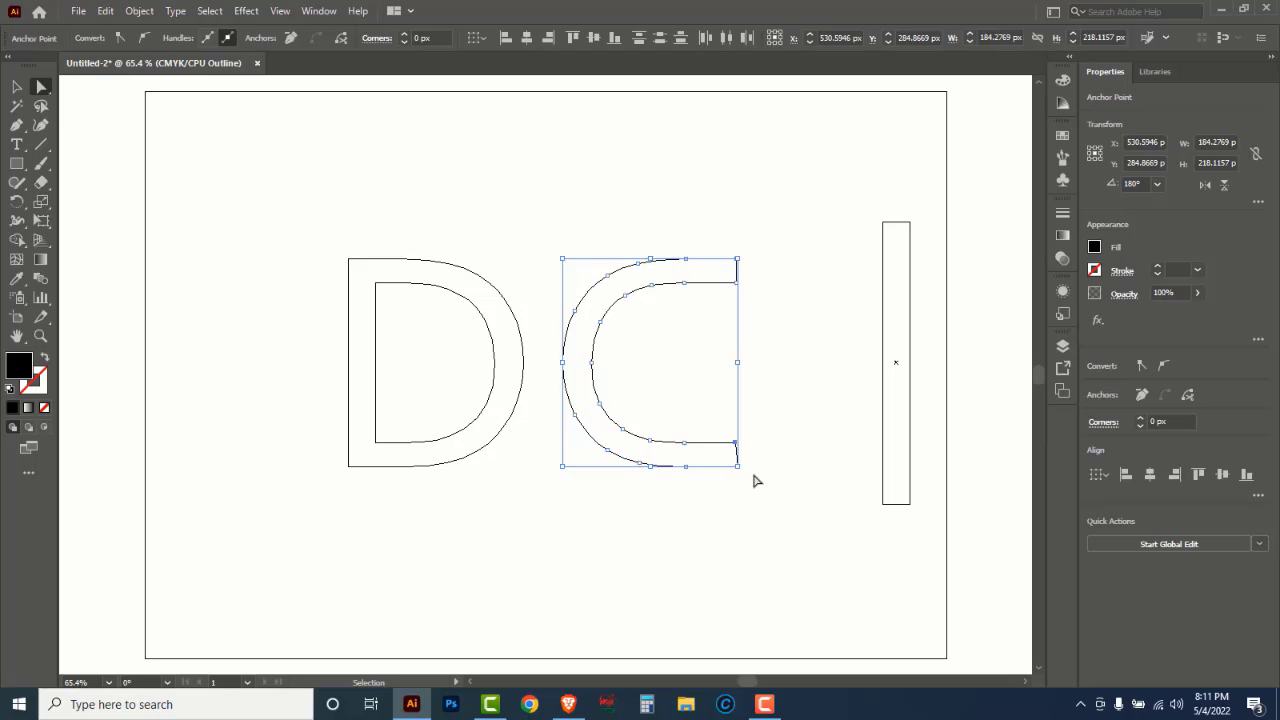
key("ctrl+alt+j")
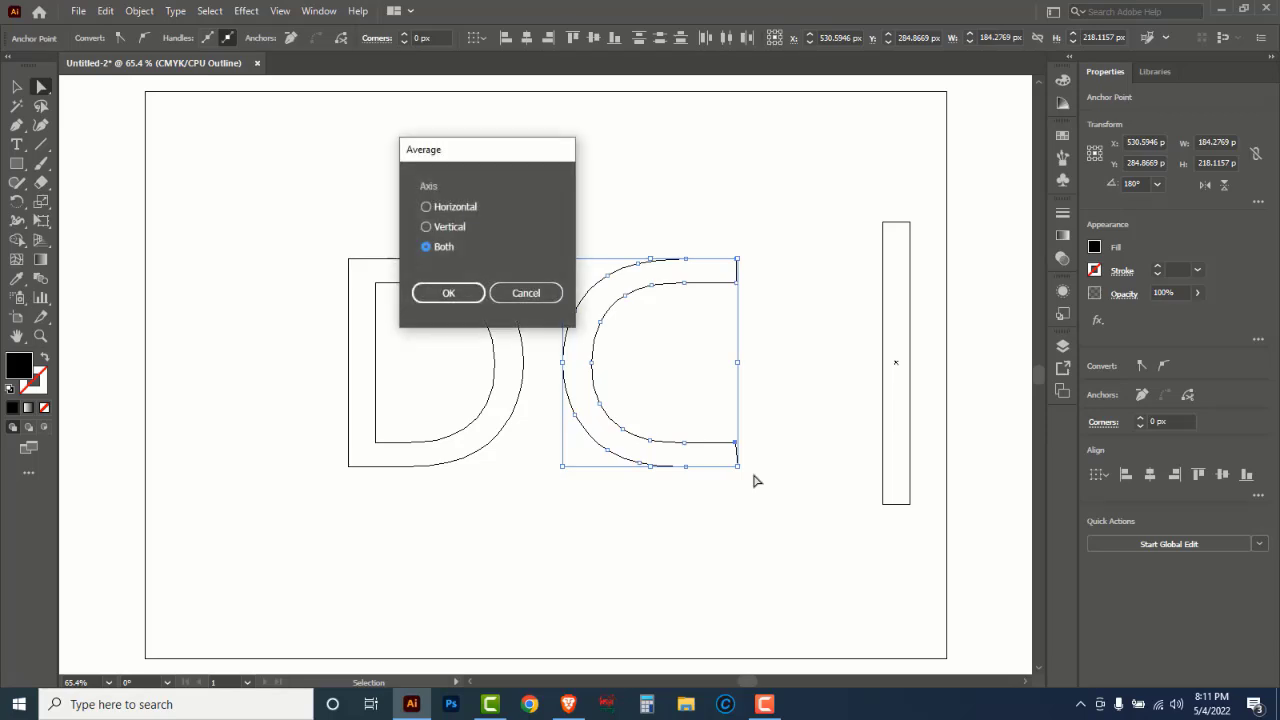
left_click(433, 225)
left_click(447, 295)
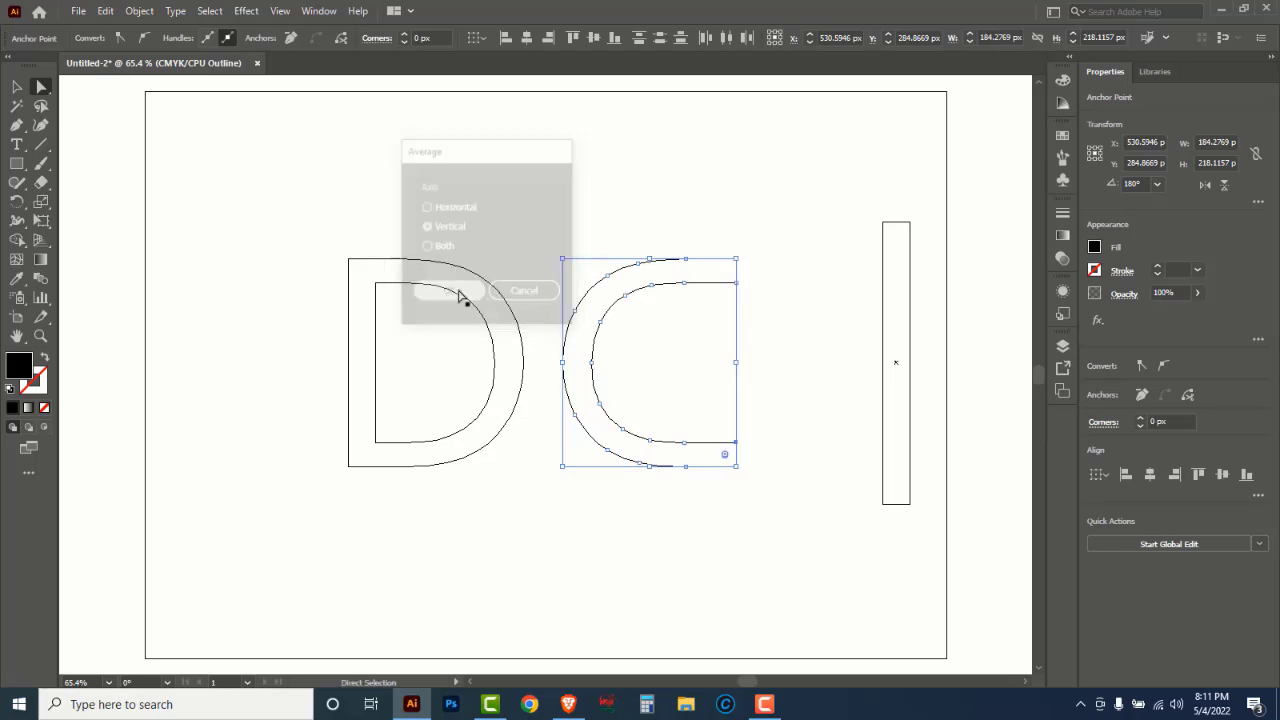
left_click(677, 224)
Switch back to preview view and rotate the vertical bar by 90°
key("v")
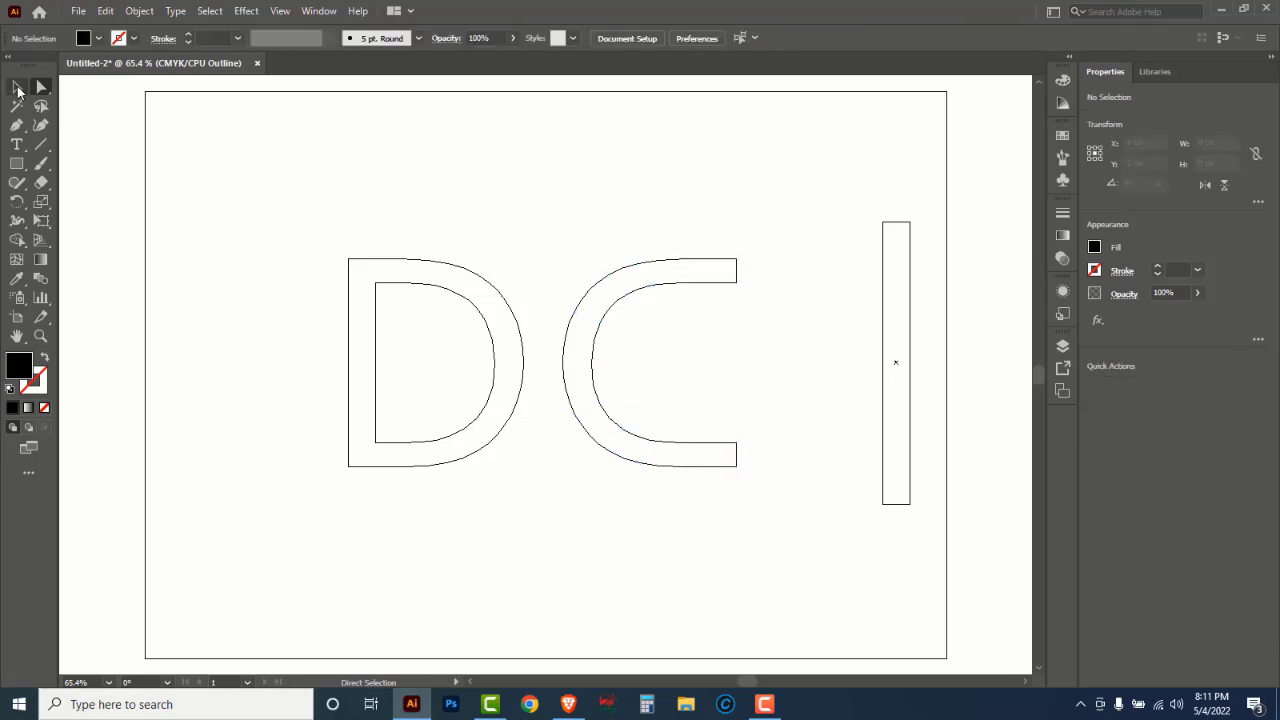
left_click_drag(818, 198, 920, 334)
key("ctrl+y")
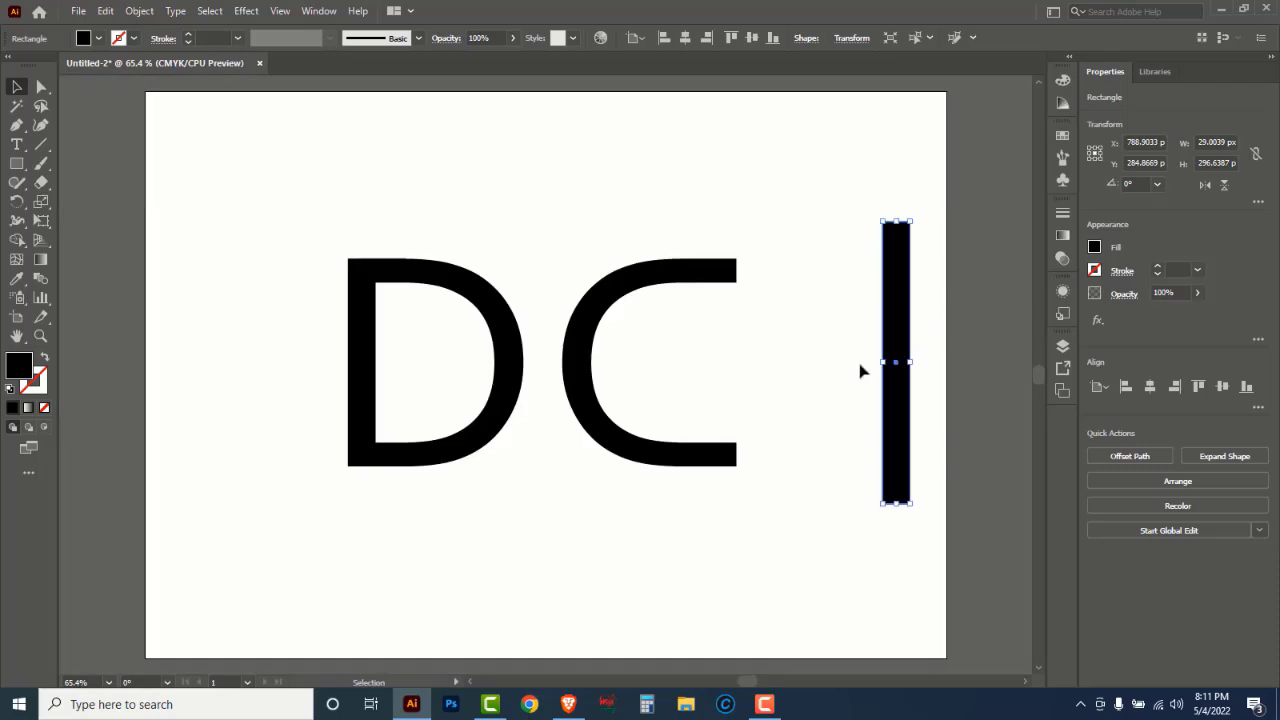
left_click_drag(813, 172, 921, 325)
right_click(840, 268)
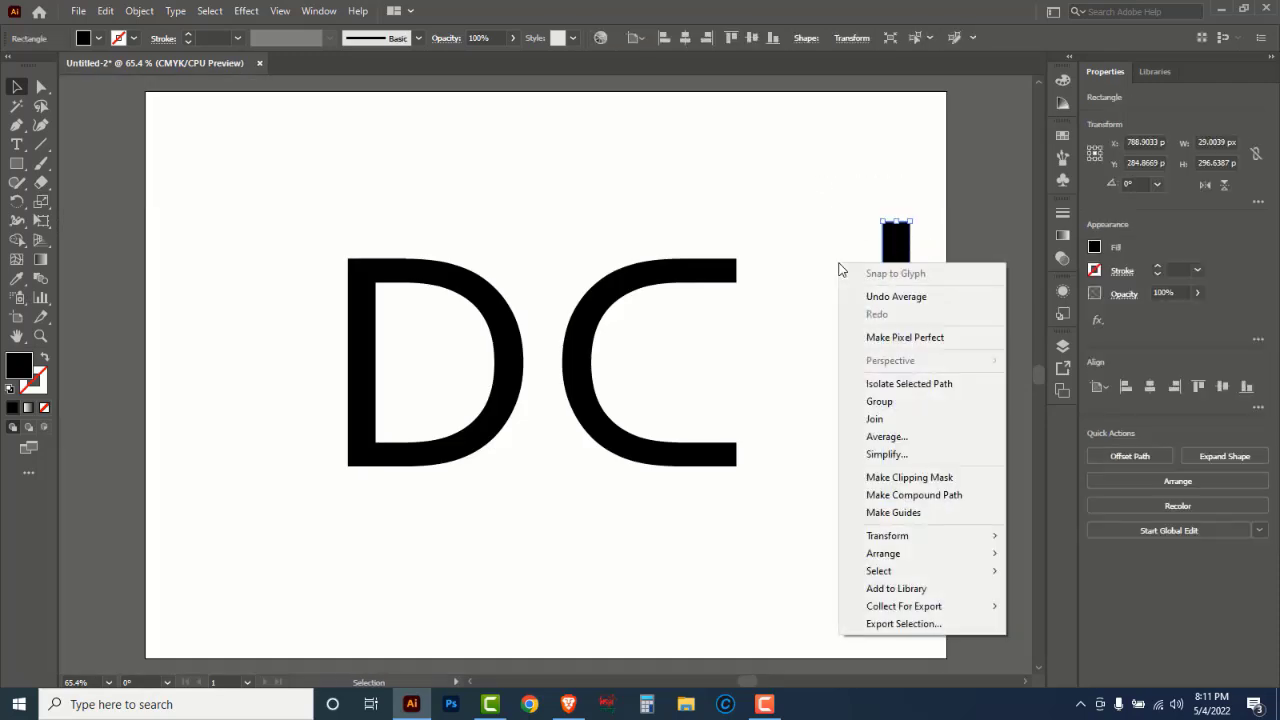
mouse_move(883, 545)
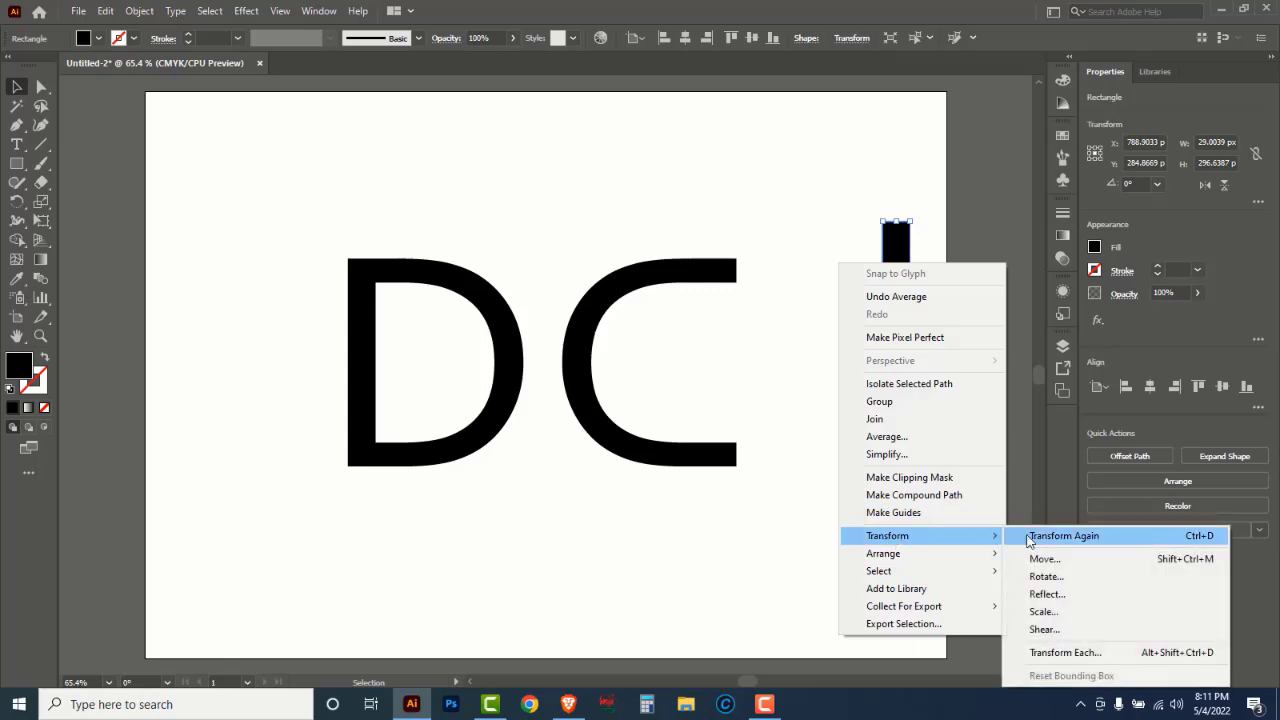
left_click(1046, 576)
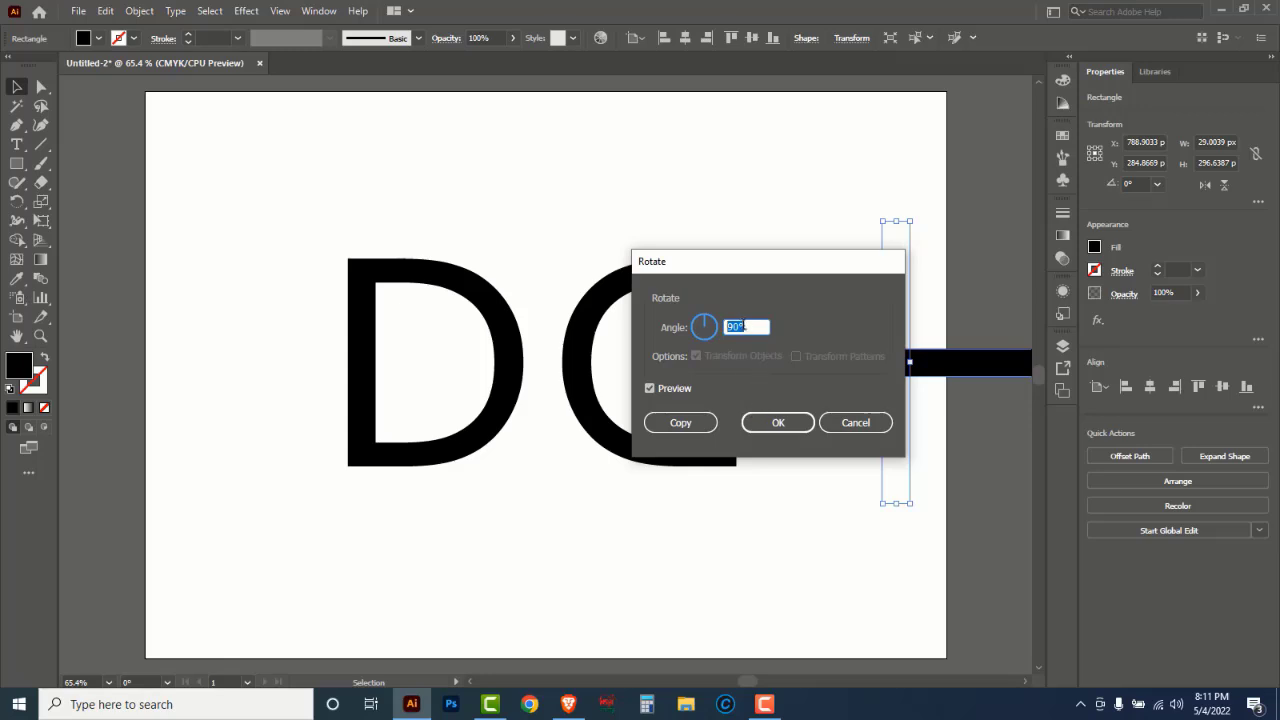
left_click(780, 426)
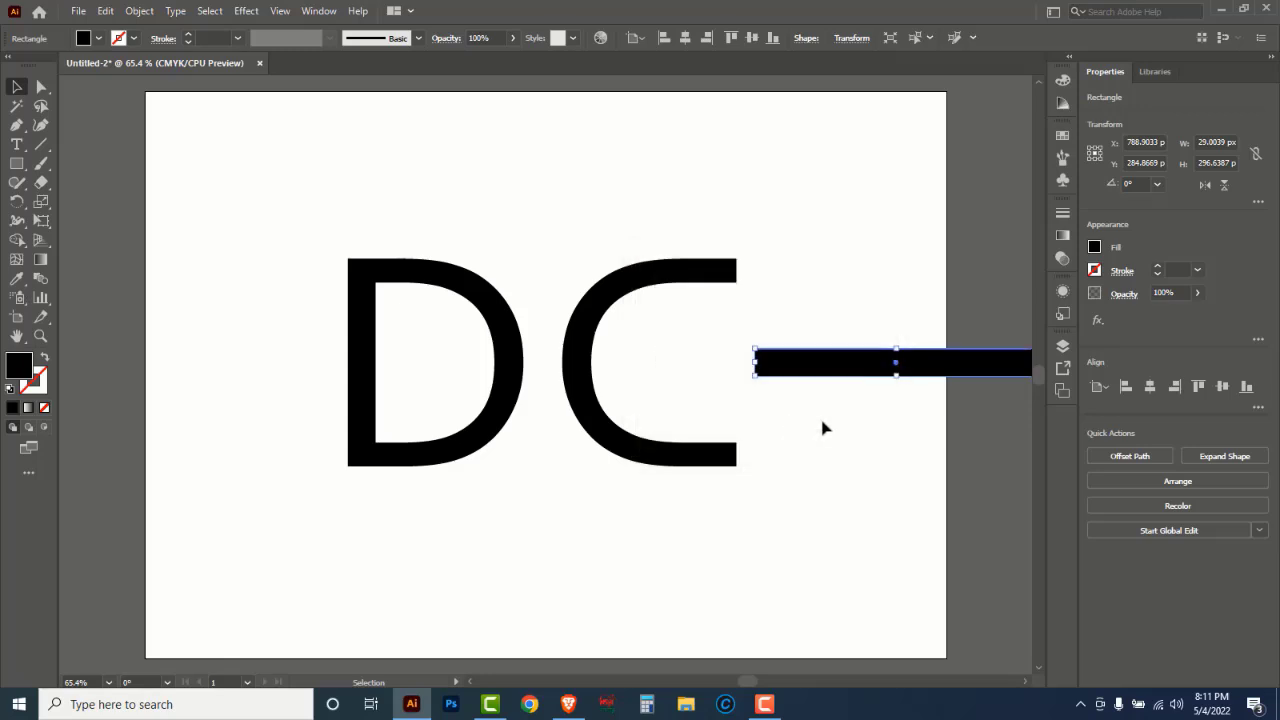
Move the horizontal bar into the C's opening and shorten its right end to line up with the C's arm ends, forming an E
left_click(837, 409)
left_click_drag(829, 371, 714, 359)
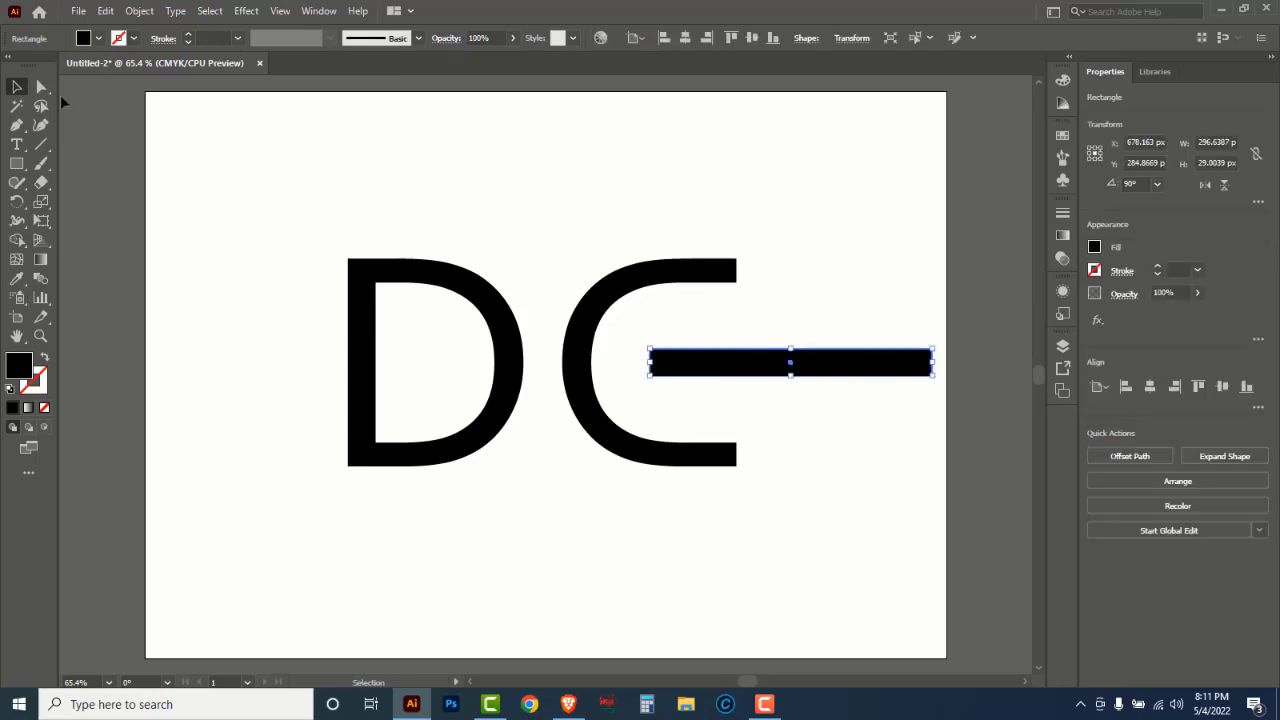
left_click(42, 87)
left_click_drag(899, 302, 741, 377)
left_click(836, 383)
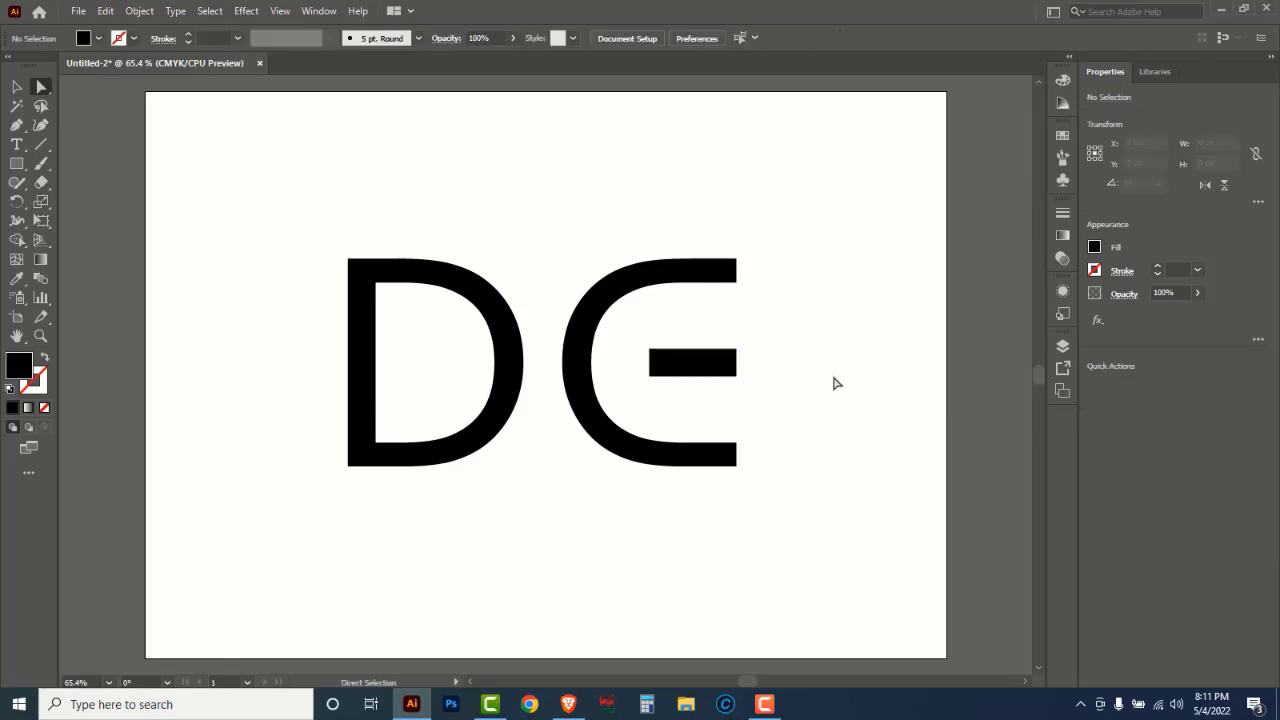
Try to move the C shape and its middle bar left over the D
left_click(17, 88)
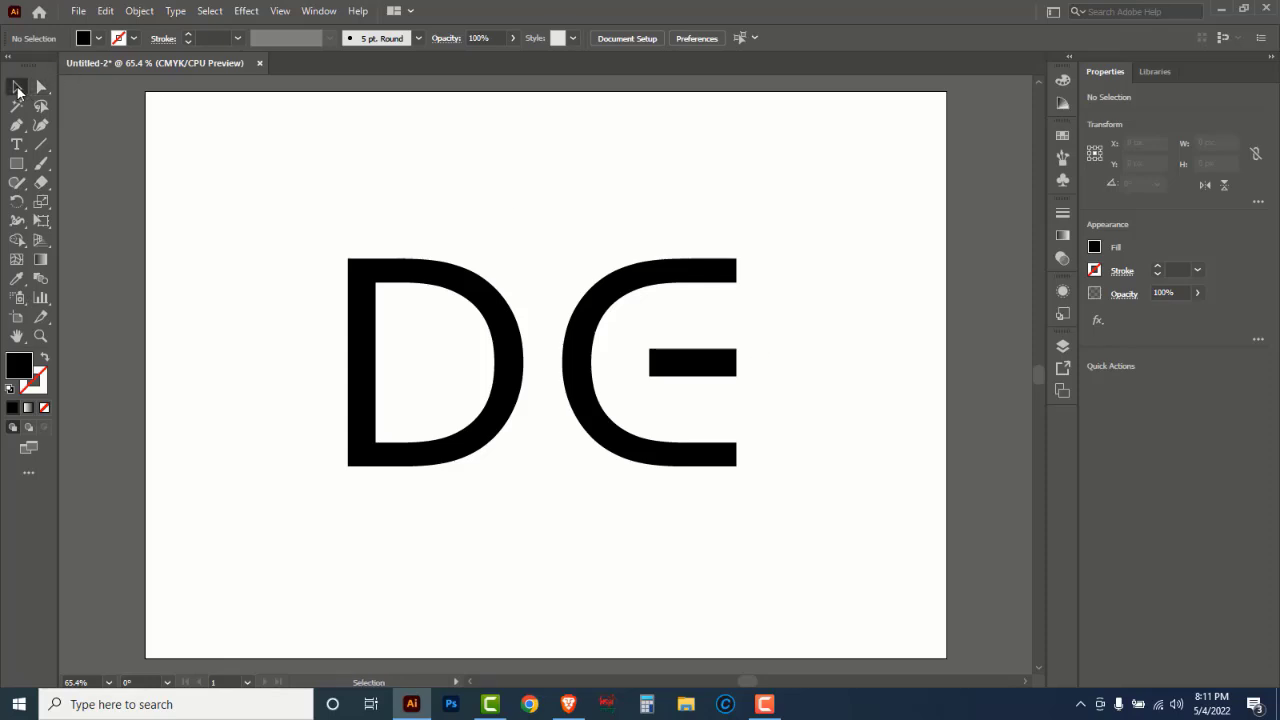
left_click_drag(563, 178, 760, 525)
left_click_drag(686, 366, 588, 366)
key("ctrl+z")
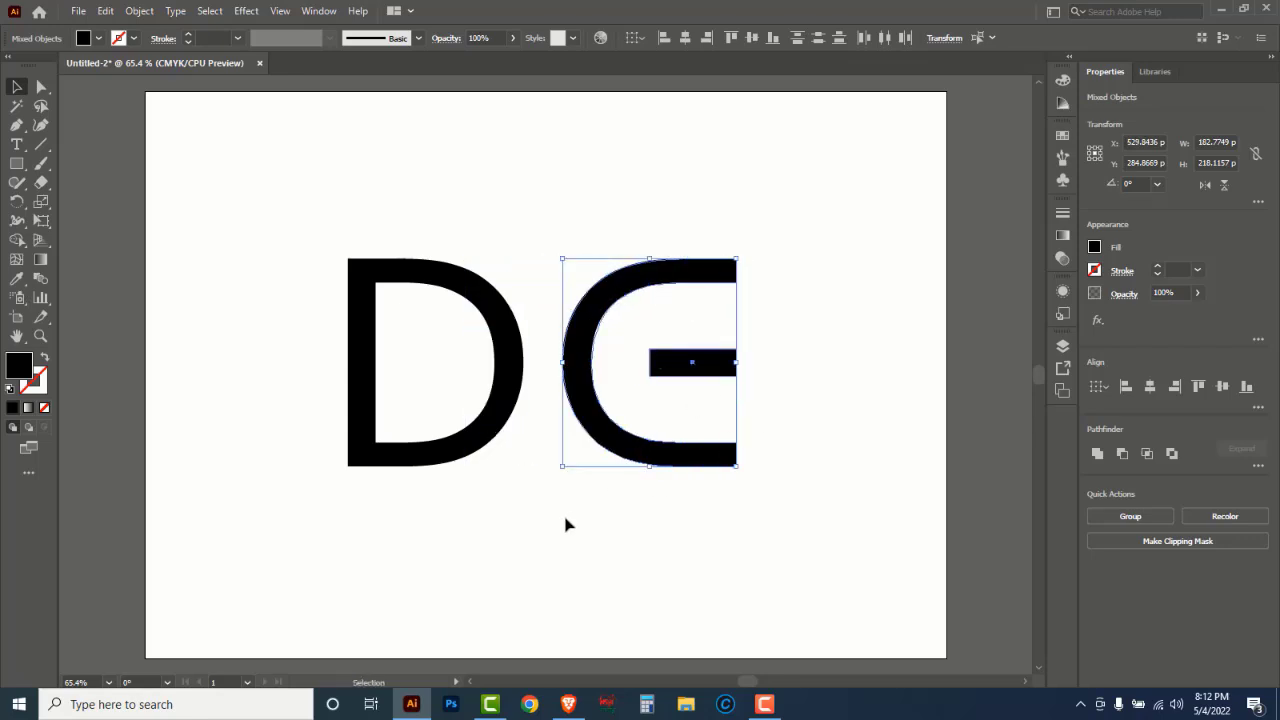
Move the C shape together with its middle bar to the right, widening the gap to the D
left_click(581, 499)
left_click_drag(580, 206, 760, 545)
left_click_drag(686, 361, 789, 364)
left_click(531, 290)
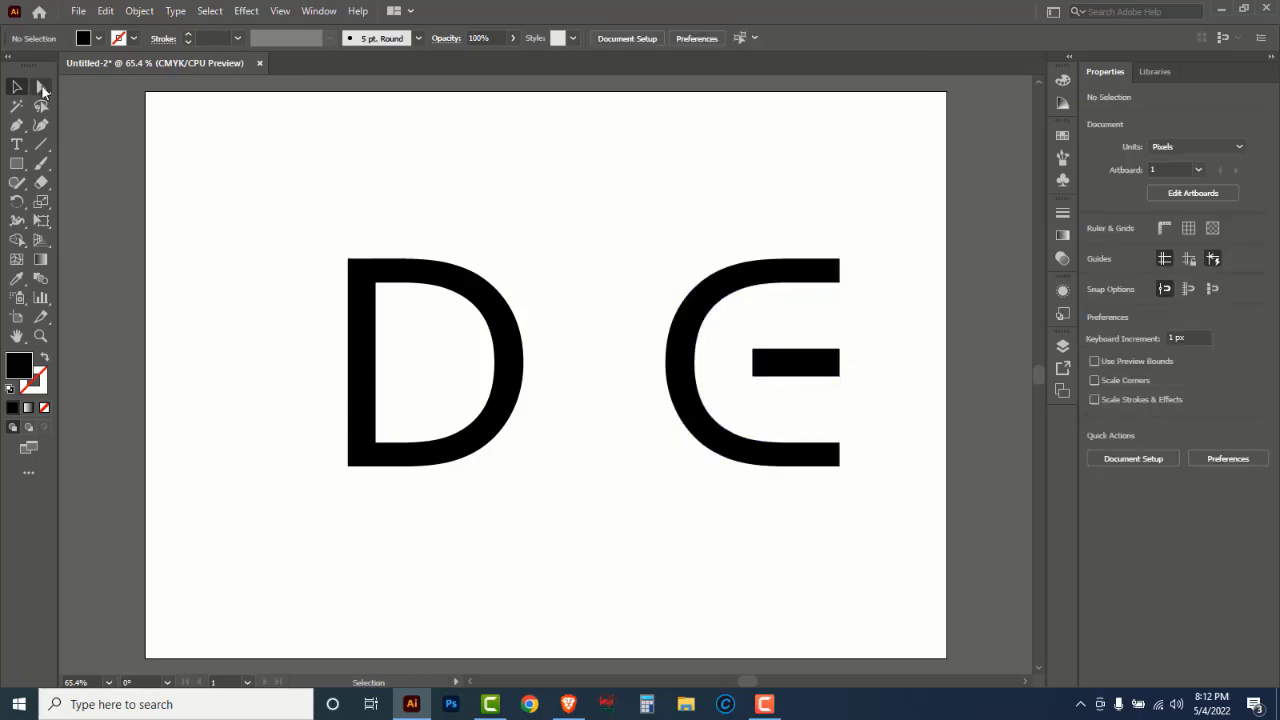
Widen the D by moving the anchor points of its curved side right toward the E, keeping the stem in place
left_click_drag(41, 87, 127, 90)
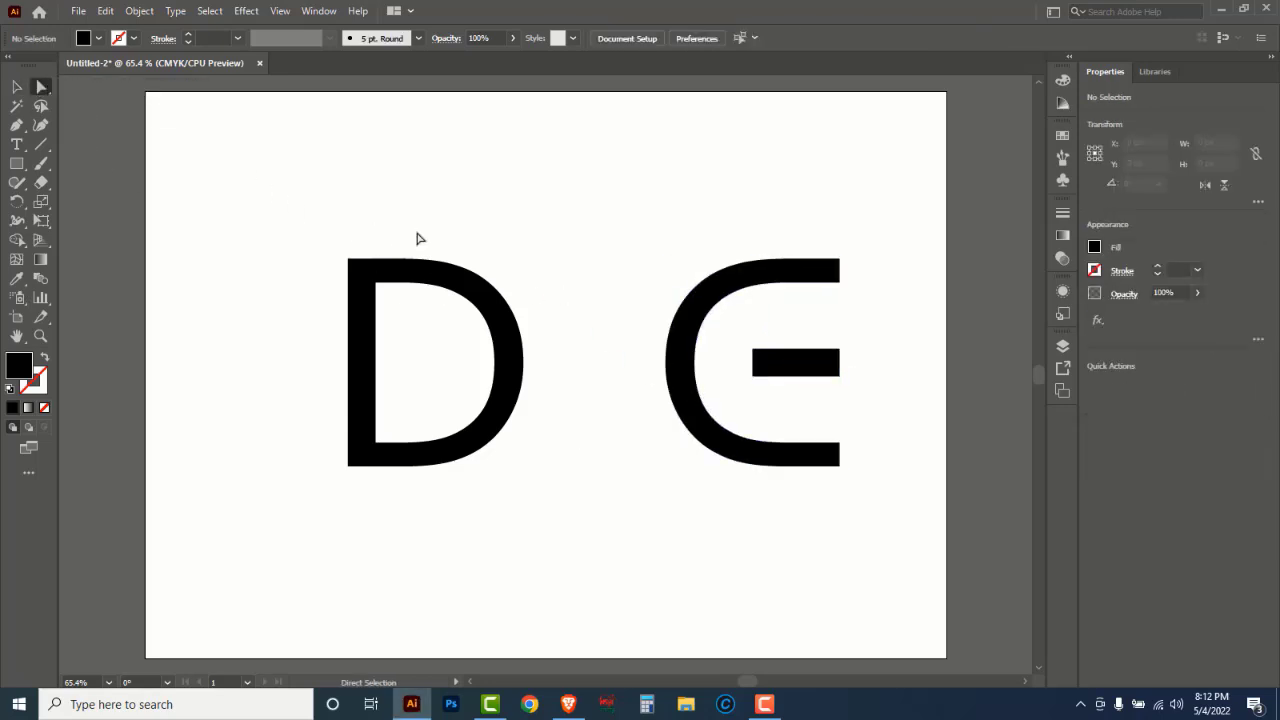
left_click_drag(380, 241, 537, 520)
left_click_drag(386, 235, 549, 525)
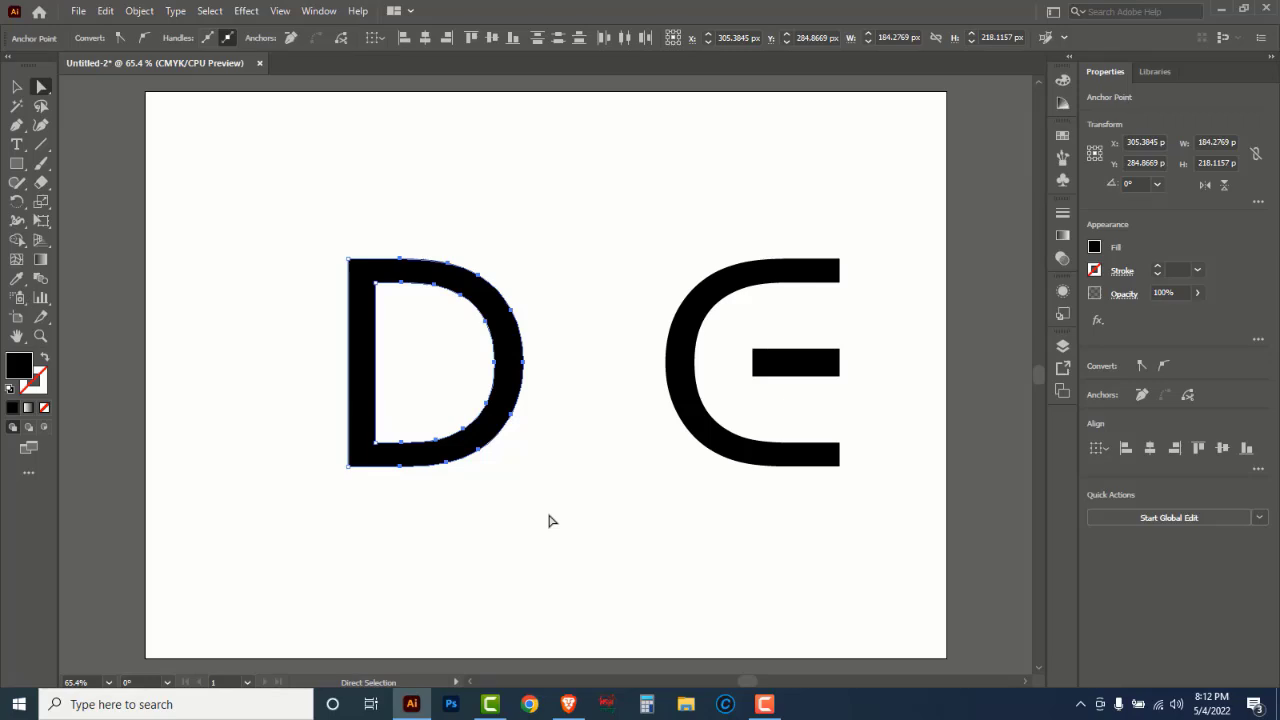
key("Right")
key("Right")
key("Right")
key("Right")
key("Right")
key("Right")
key("Right")
key("Right")
key("Right")
key("Right")
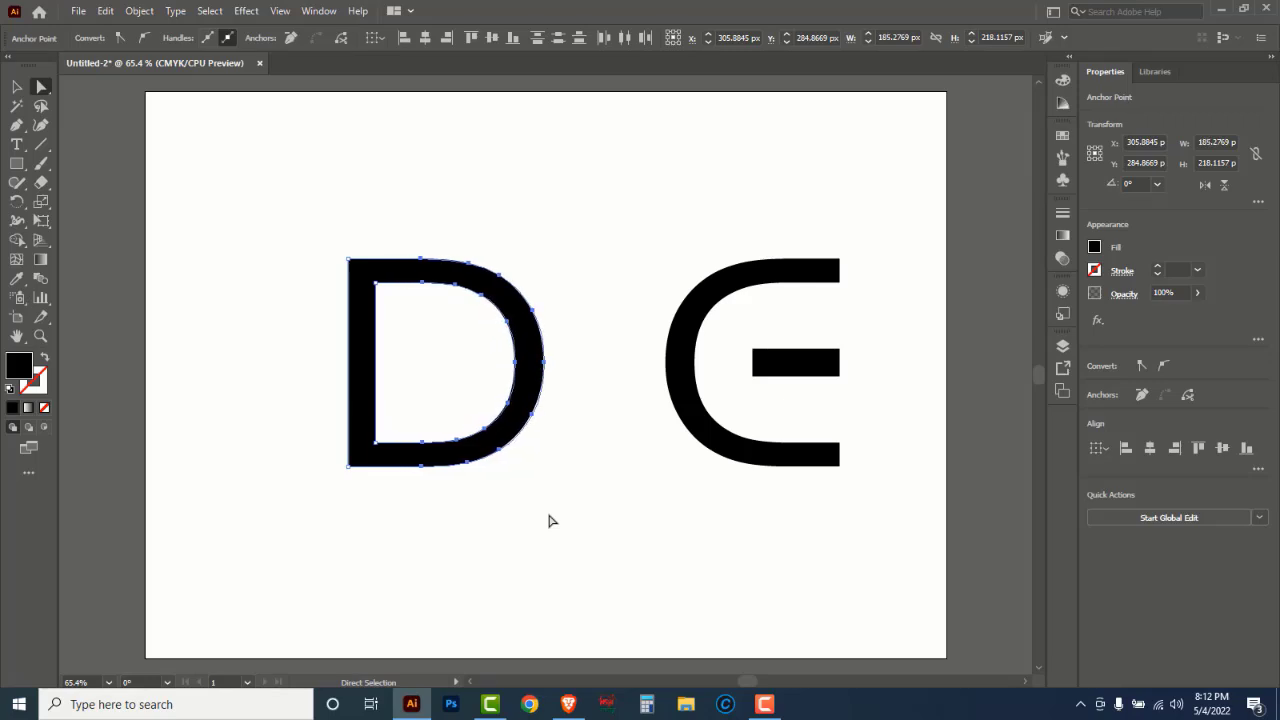
key("Right")
key("Right")
key("Right")
key("Right")
key("Right")
key("Right")
key("Right")
key("Right")
key("Right")
key("Right")
key("Right")
key("Right")
key("Right")
key("Right")
key("Right")
key("Right")
key("Right")
key("Right")
key("Right")
key("Right")
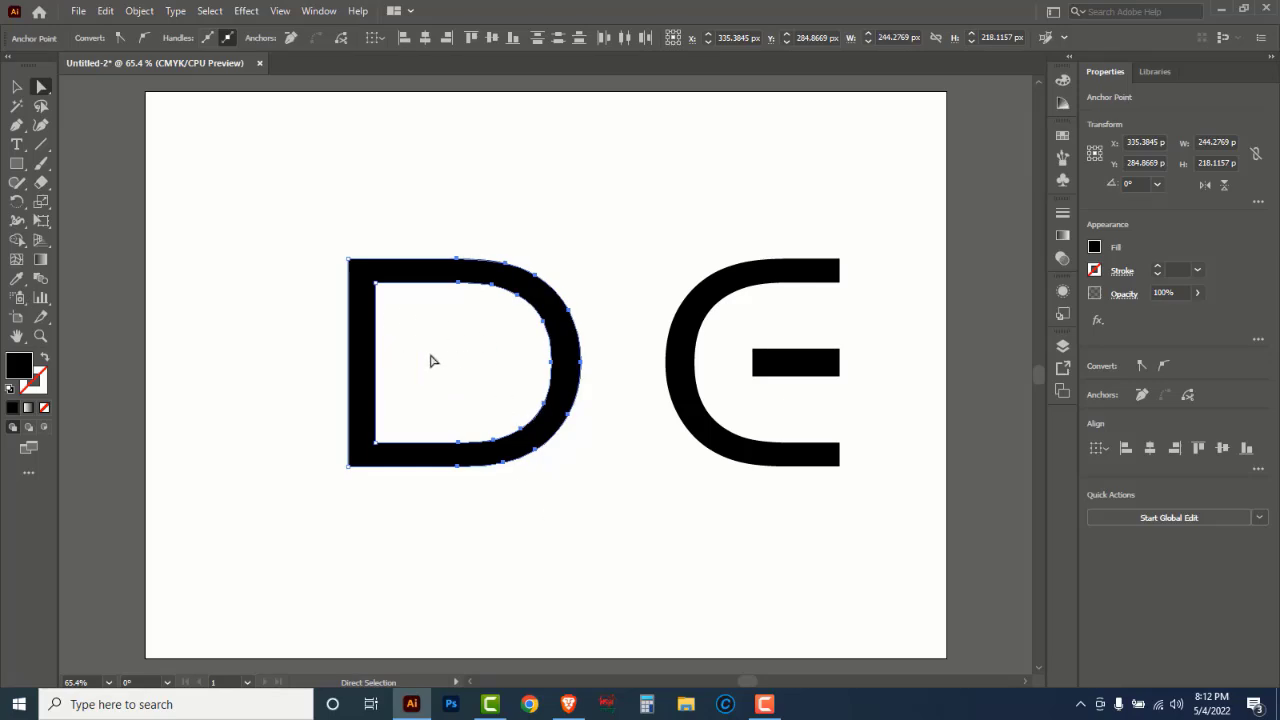
key("Right")
key("Right")
key("Right")
key("Right")
key("Right")
key("Right")
key("Right")
key("Right")
key("Right")
key("Right")
key("Right")
key("Right")
key("Right")
key("Right")
key("Right")
key("Right")
key("Right")
key("Right")
key("Right")
key("Right")
key("v")
left_click(642, 238)
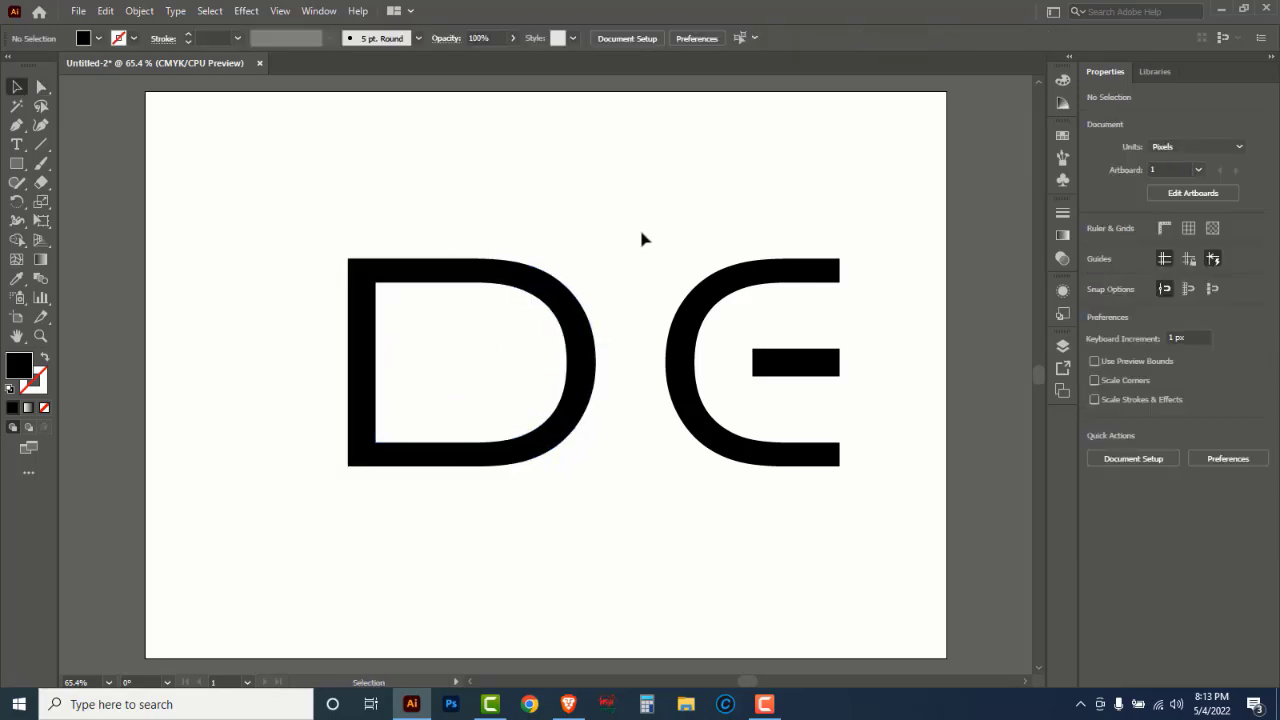
Move the E left to about X 421 px, overlapping the D's bowl, and extend its three arms equally to the right
left_click_drag(632, 210, 829, 423)
left_click_drag(777, 366, 570, 368)
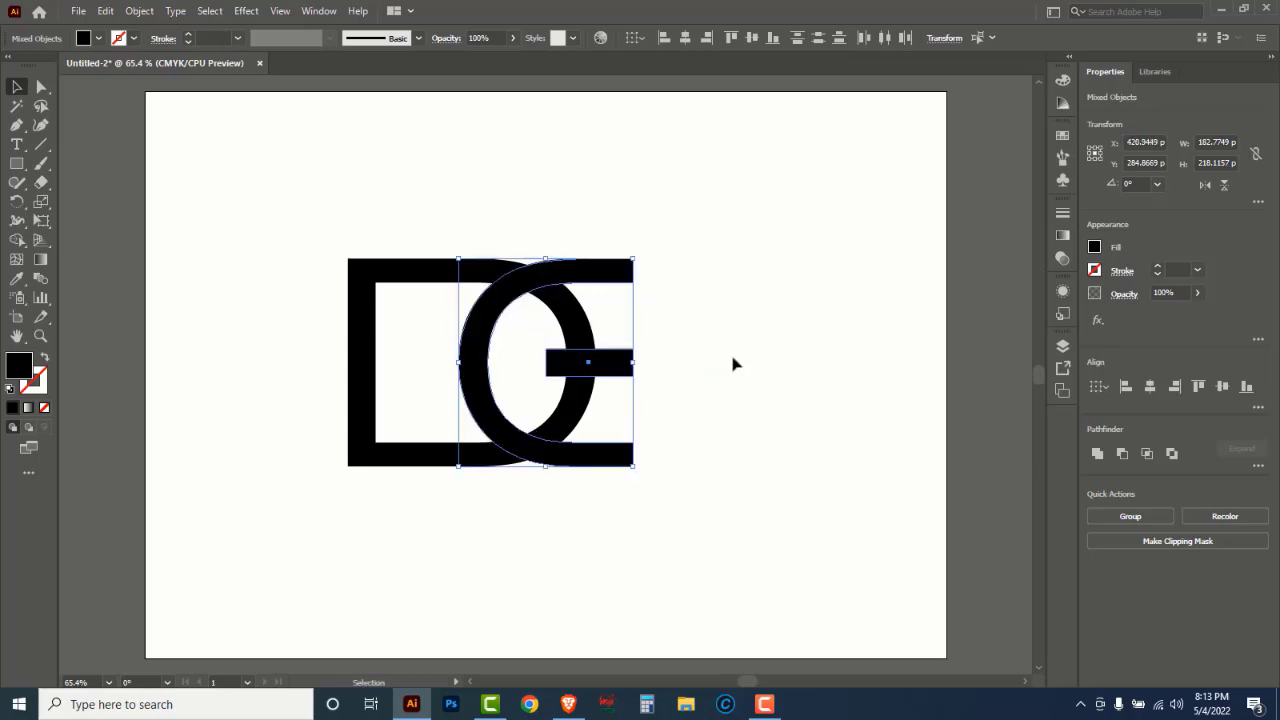
left_click(44, 88)
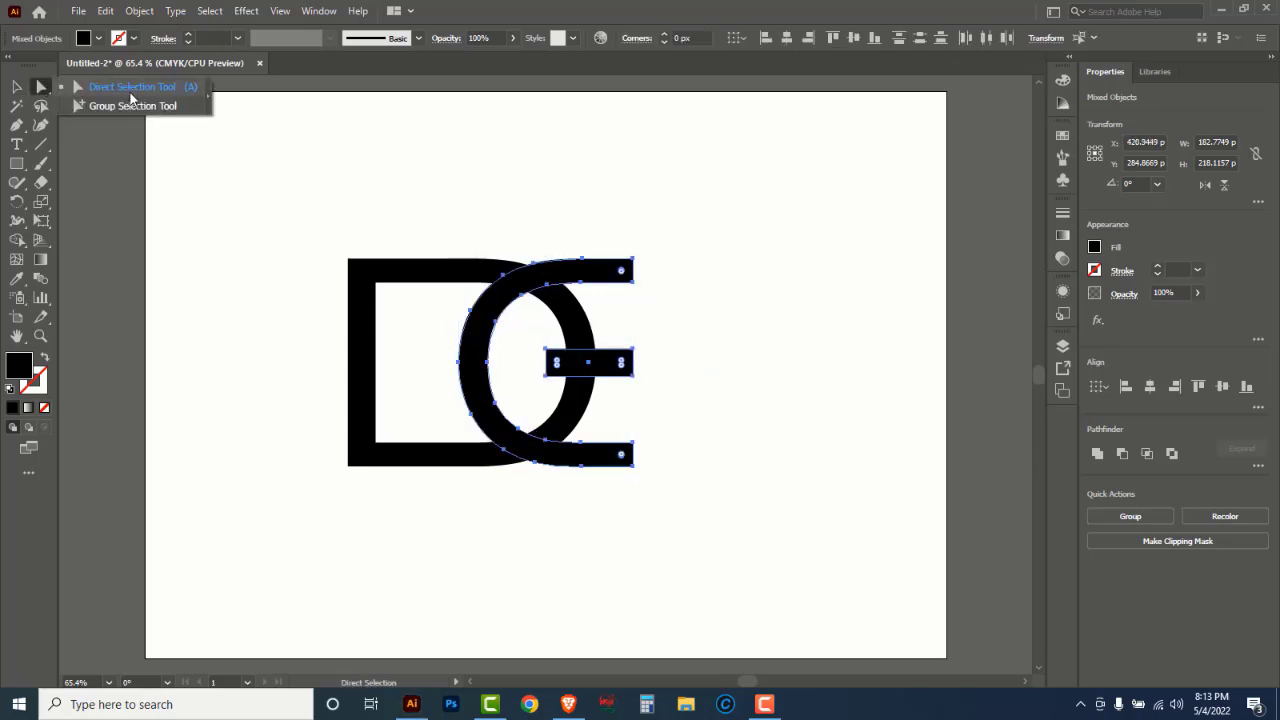
left_click_drag(628, 240, 663, 526)
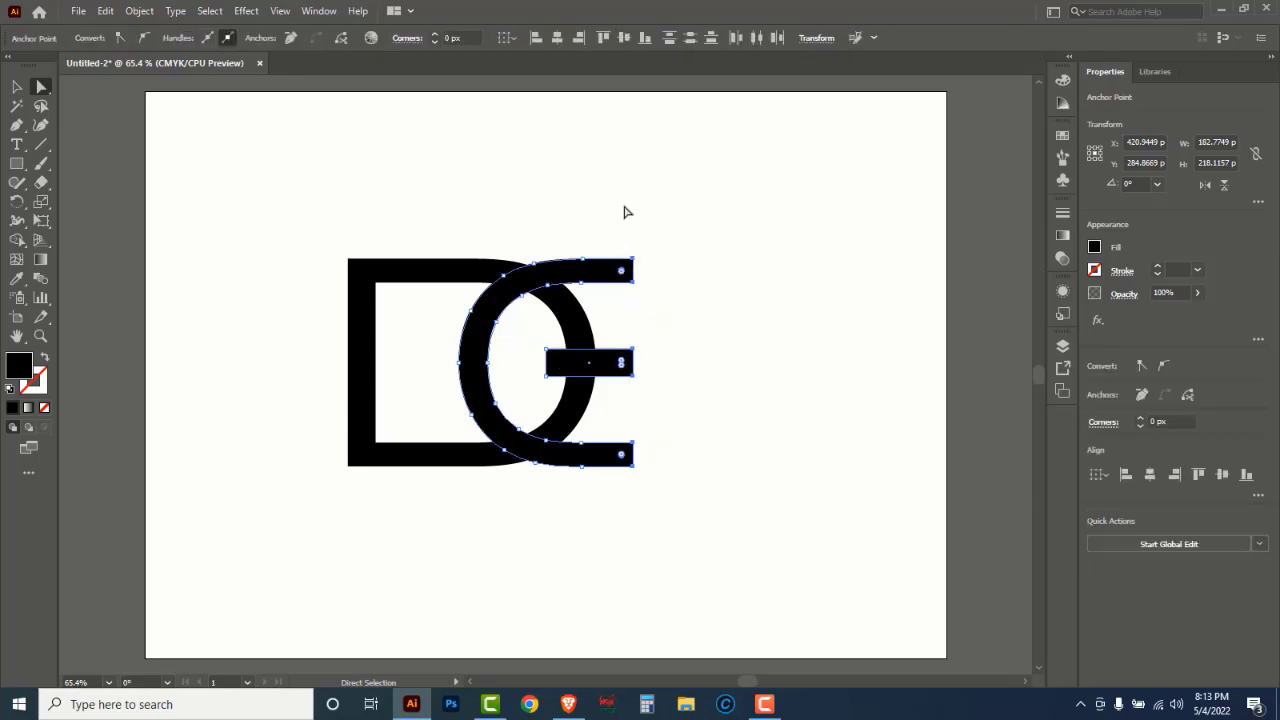
left_click(633, 467, "shift")
left_click_drag(633, 467, 700, 476)
left_click(782, 432)
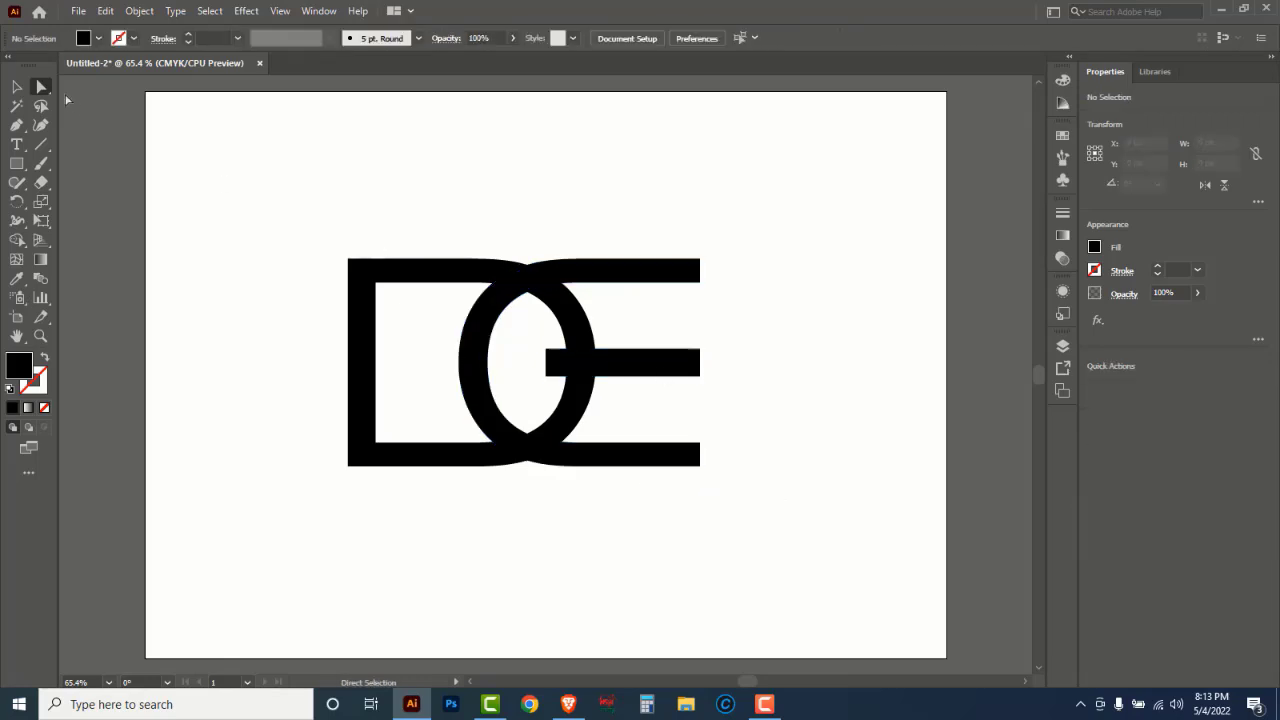
Shorten the E's middle bar from its left end so it starts at the outer edge of the D's bowl
left_click(17, 87)
left_click(650, 373)
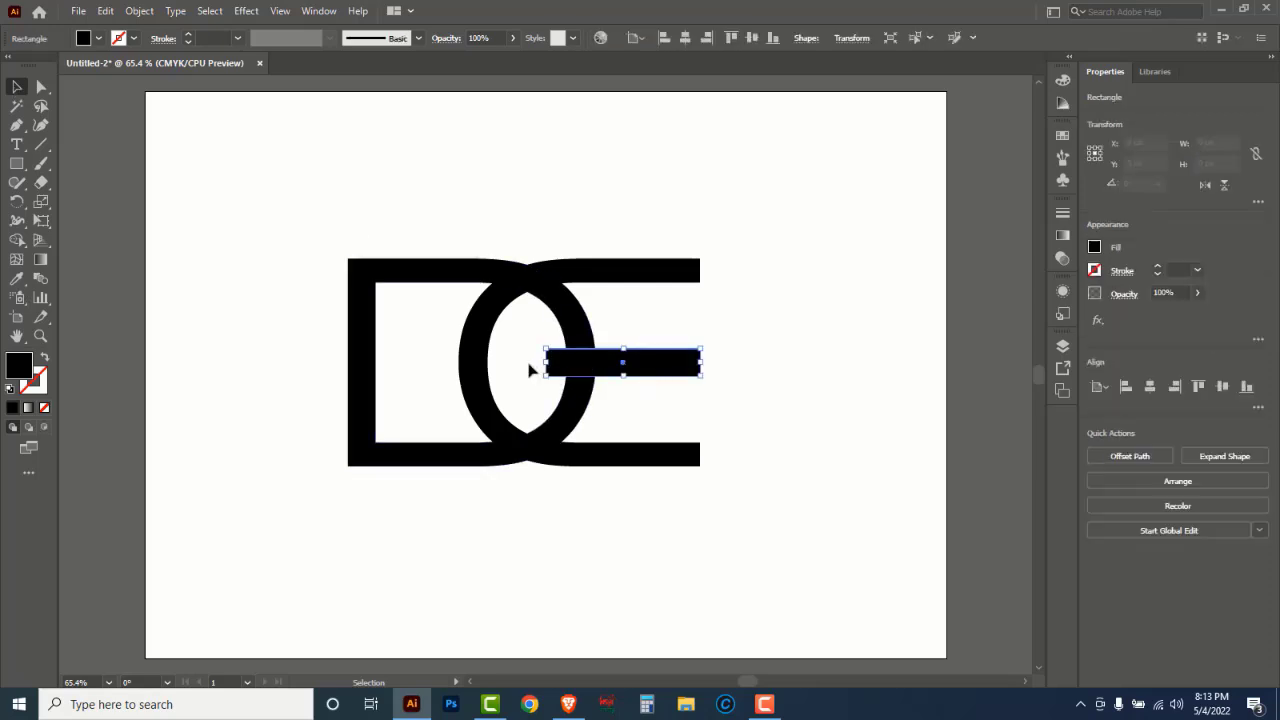
left_click_drag(546, 364, 594, 365)
left_click(571, 201)
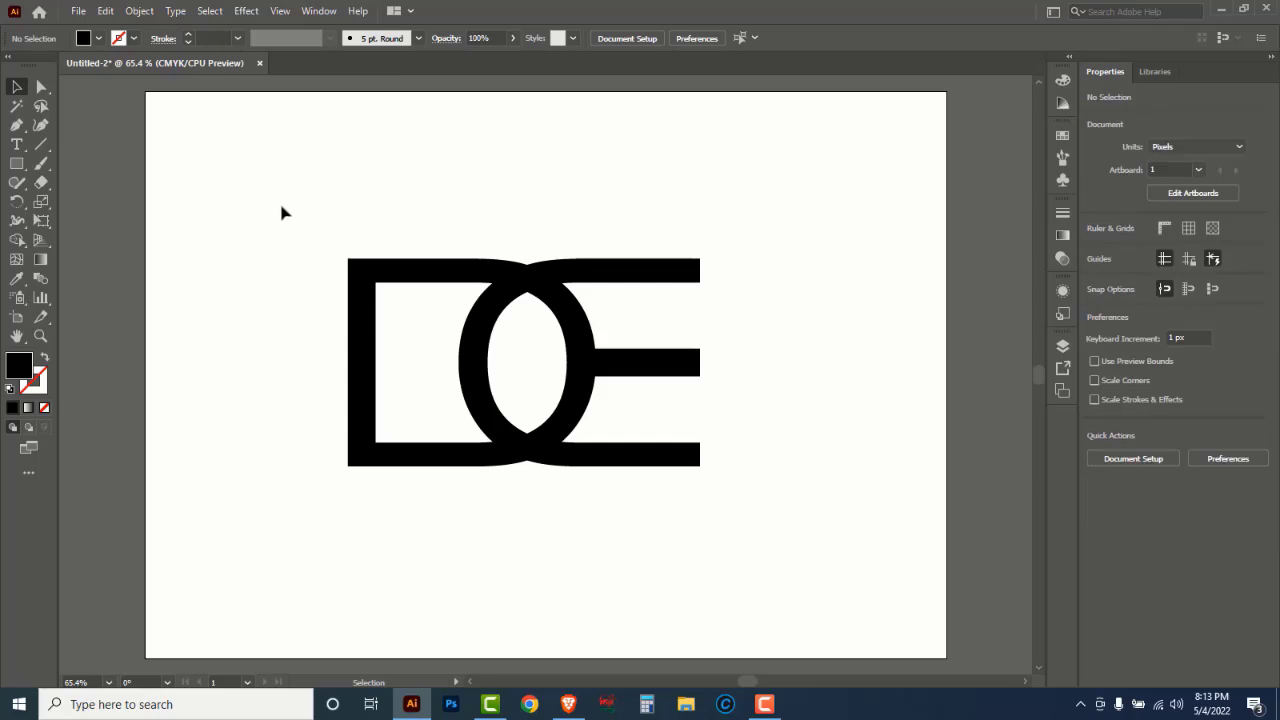
Offset the paths of the D, the E and its middle bar by 10 px with miter joins
left_click_drag(254, 178, 794, 580)
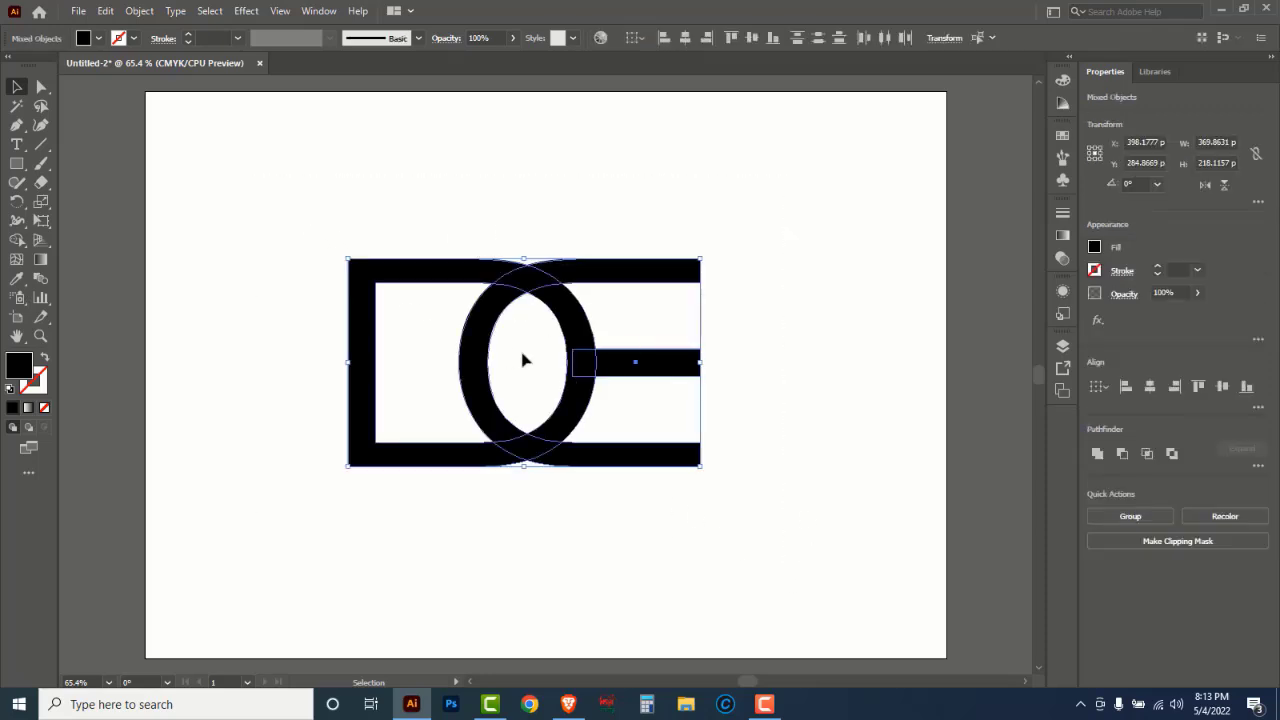
left_click(139, 11)
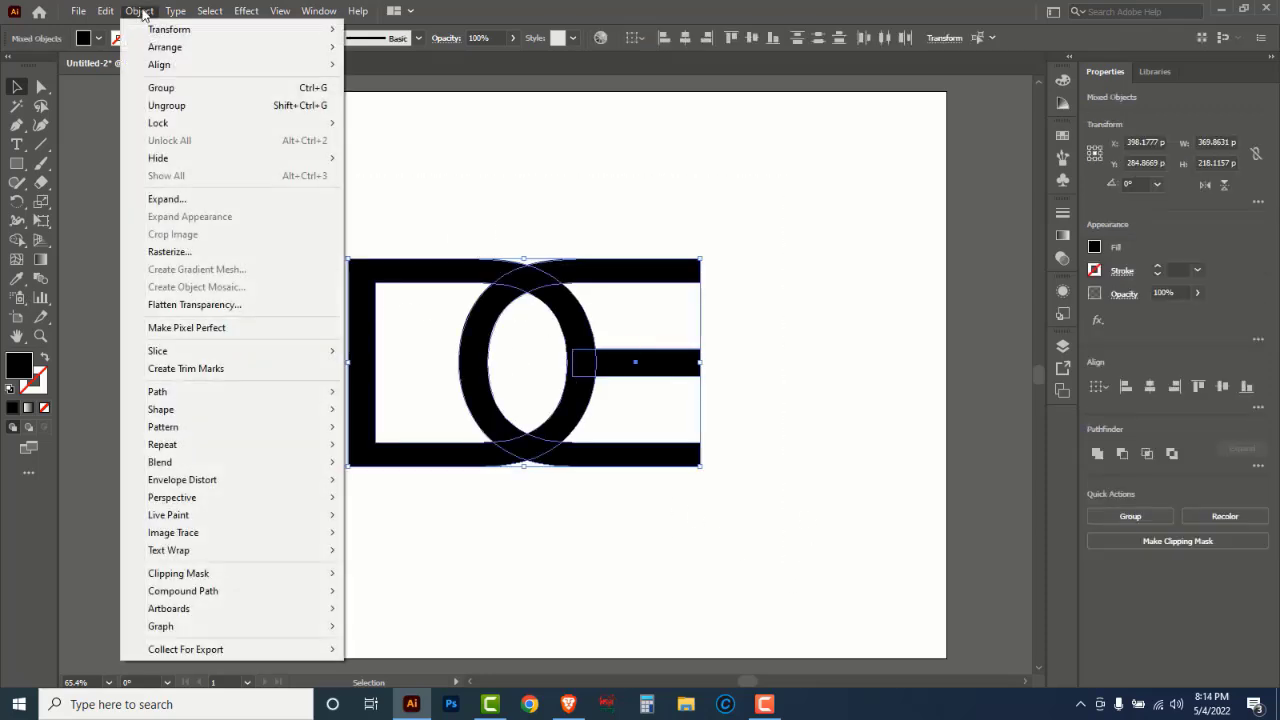
mouse_move(182, 400)
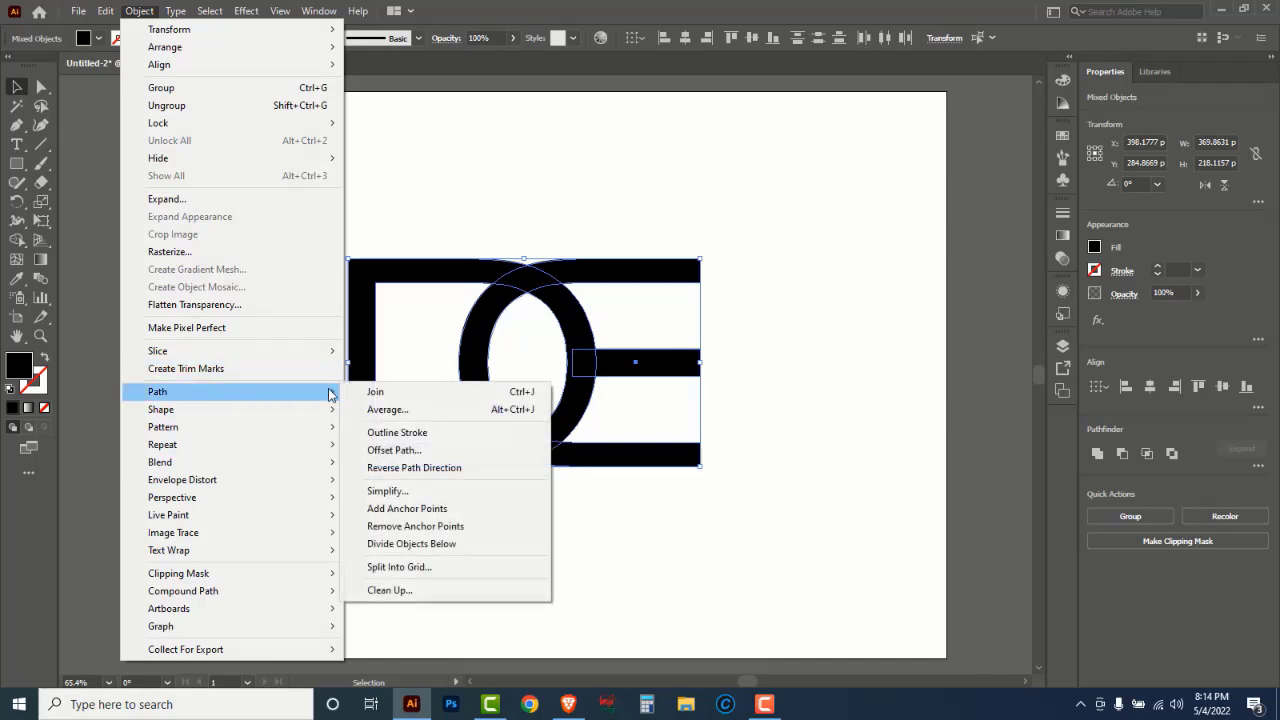
left_click(428, 450)
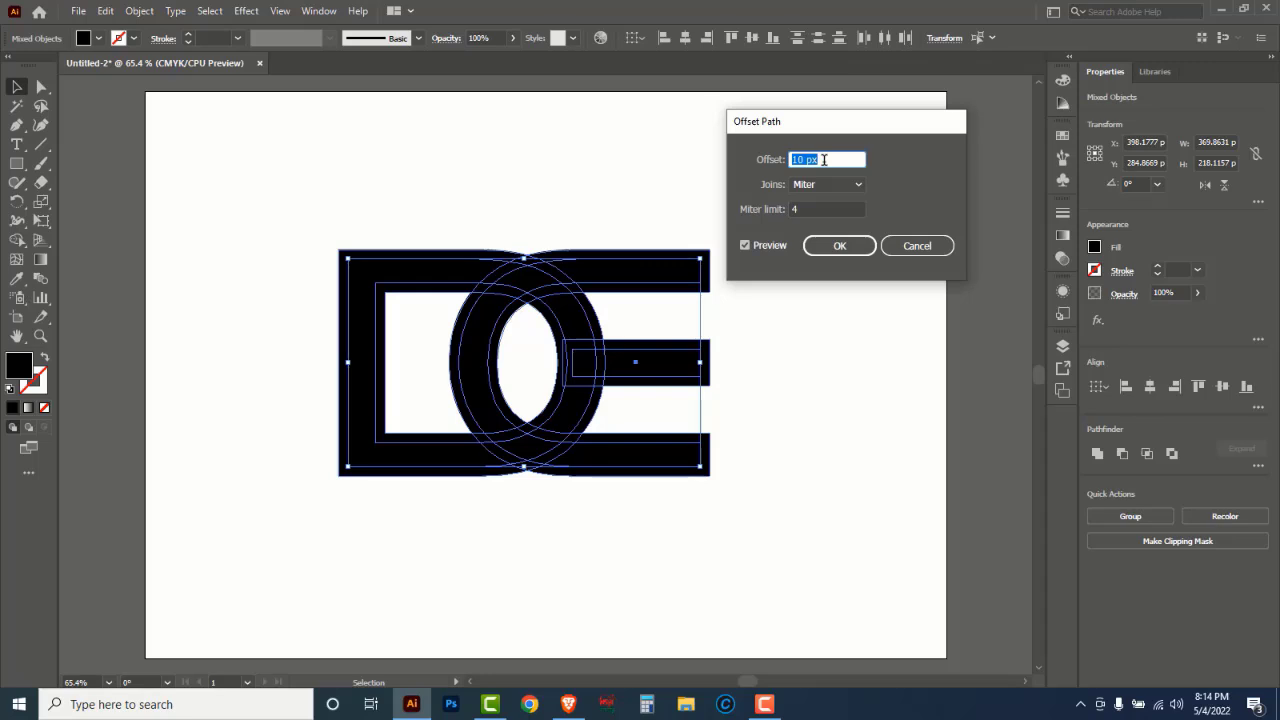
key("Down")
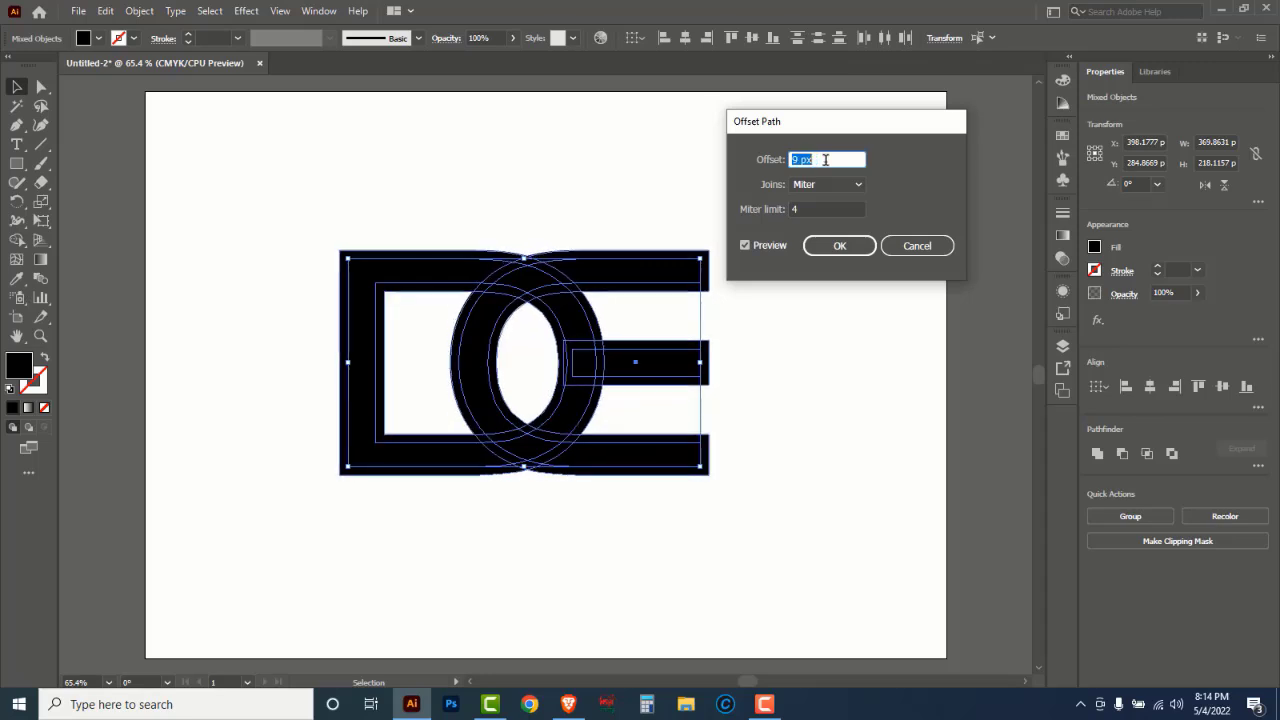
key("Up")
key("Up")
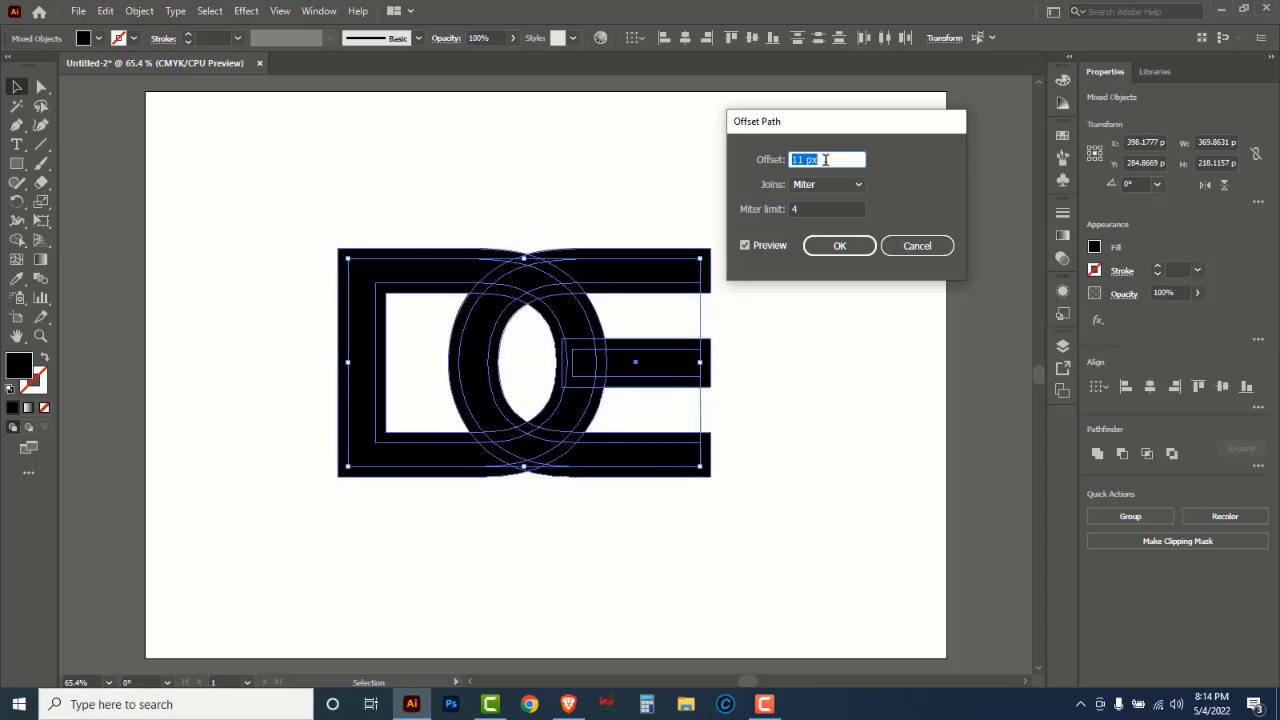
key("Up")
key("Down")
key("Down")
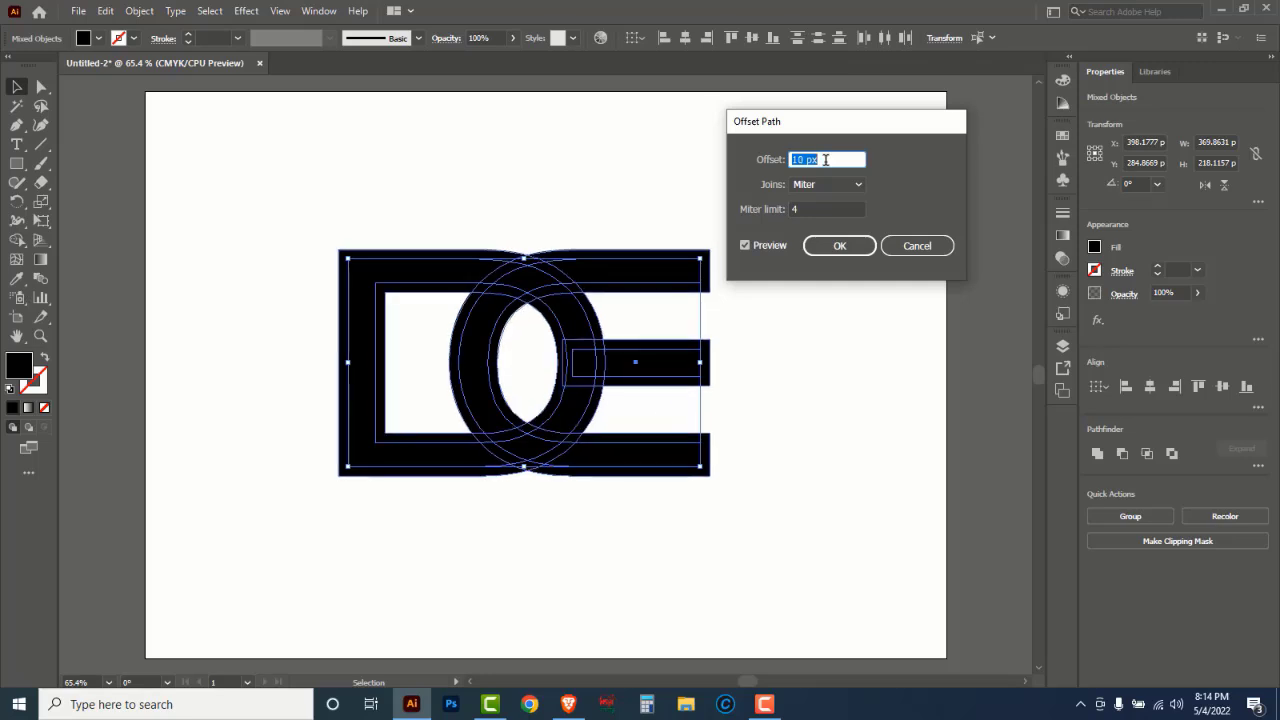
left_click(839, 247)
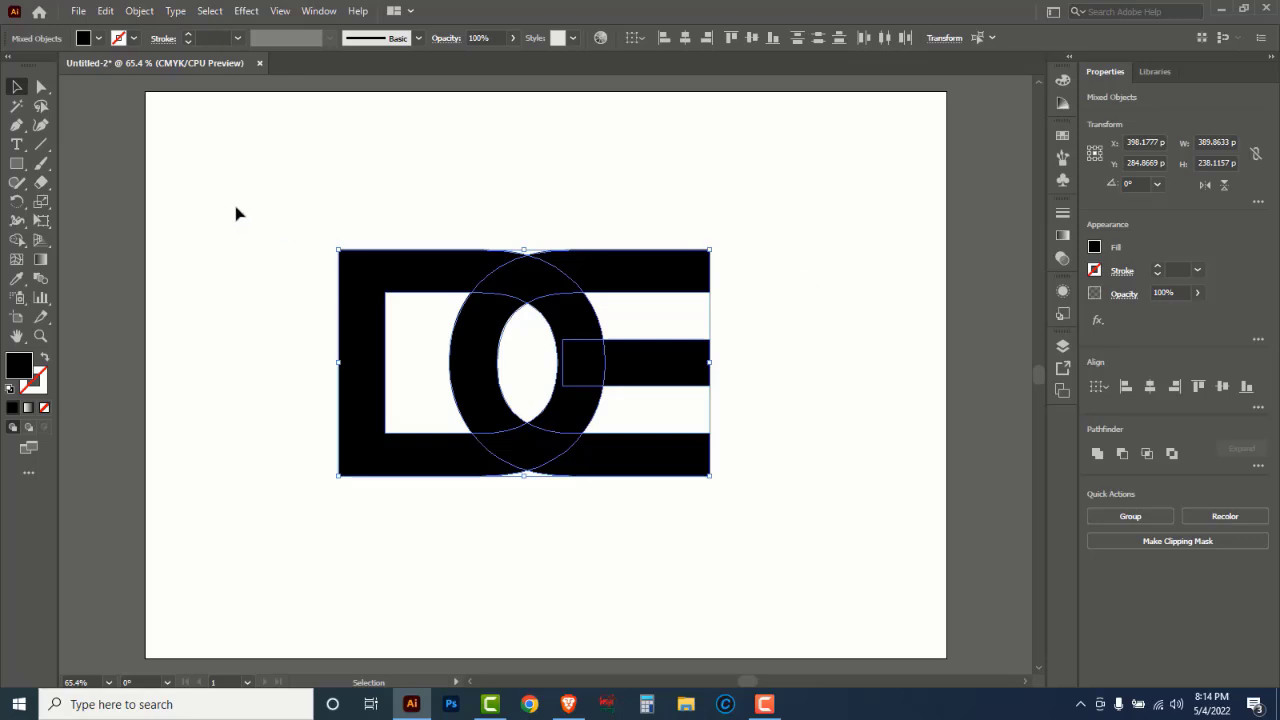
With Shape Builder on all shapes, merge the inner D from its stem through the upper crossing and down its bowl, over the E
left_click_drag(226, 177, 816, 527)
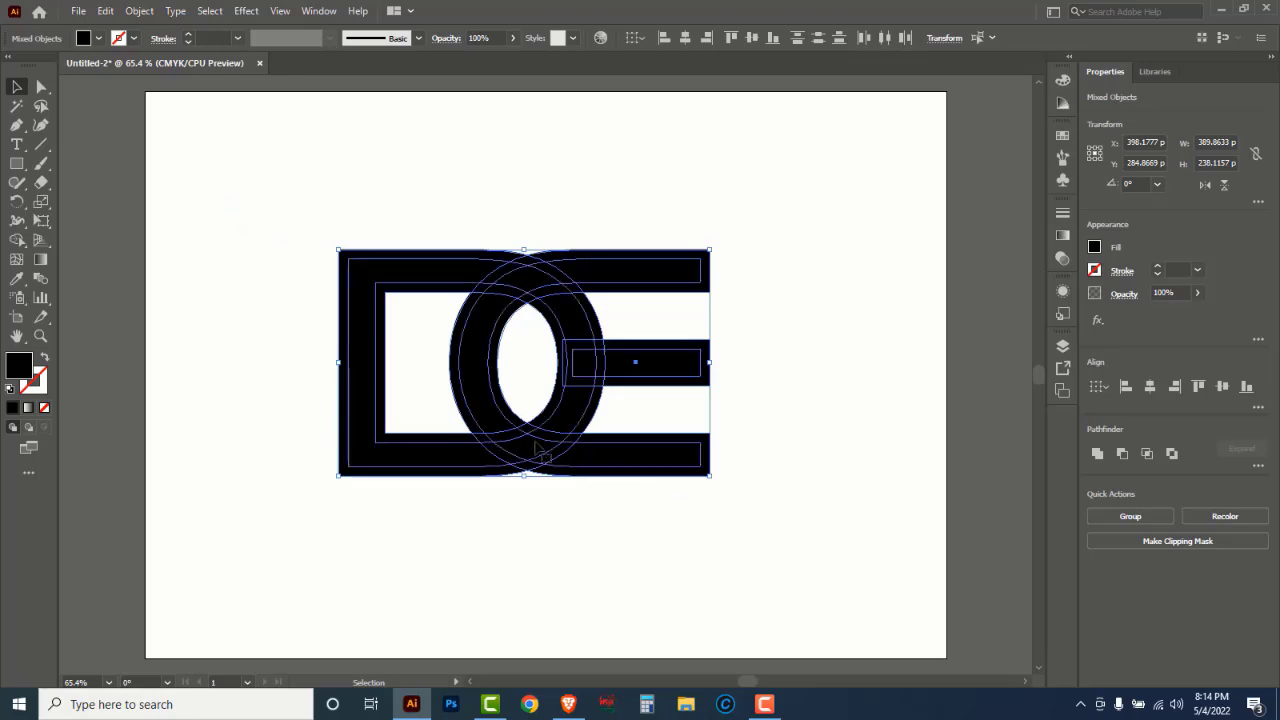
left_click(16, 240)
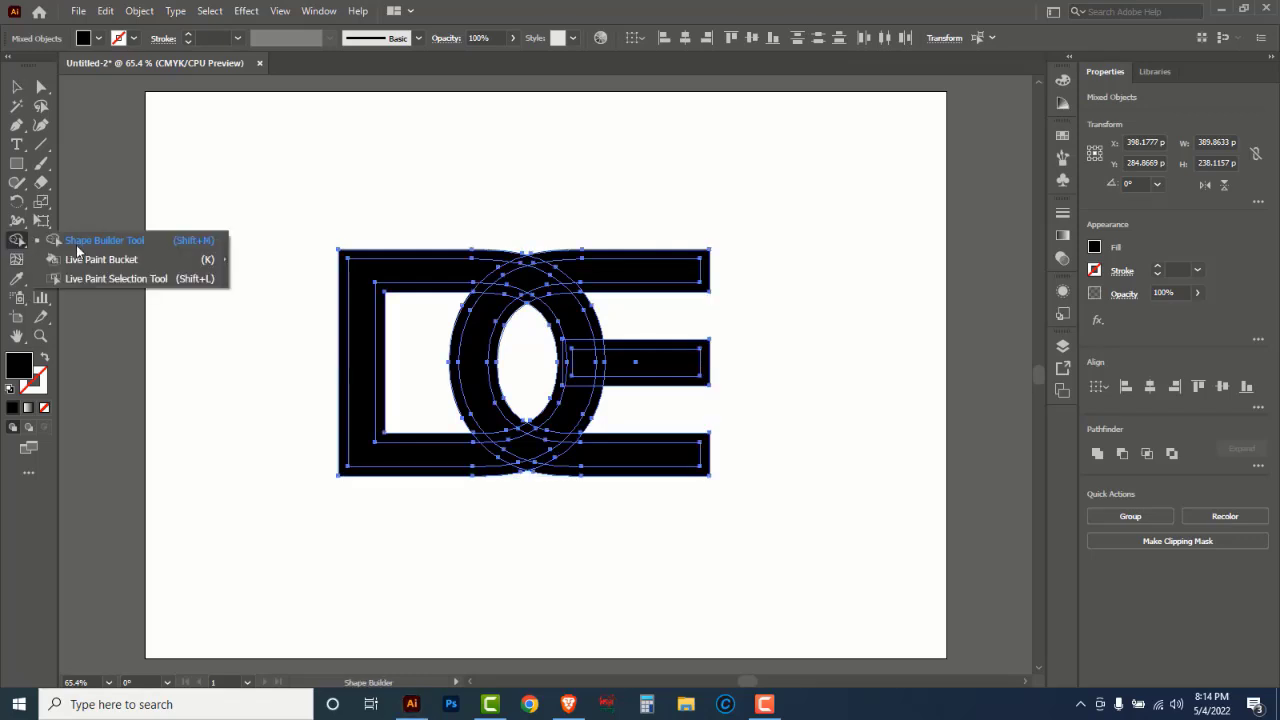
left_click(124, 248)
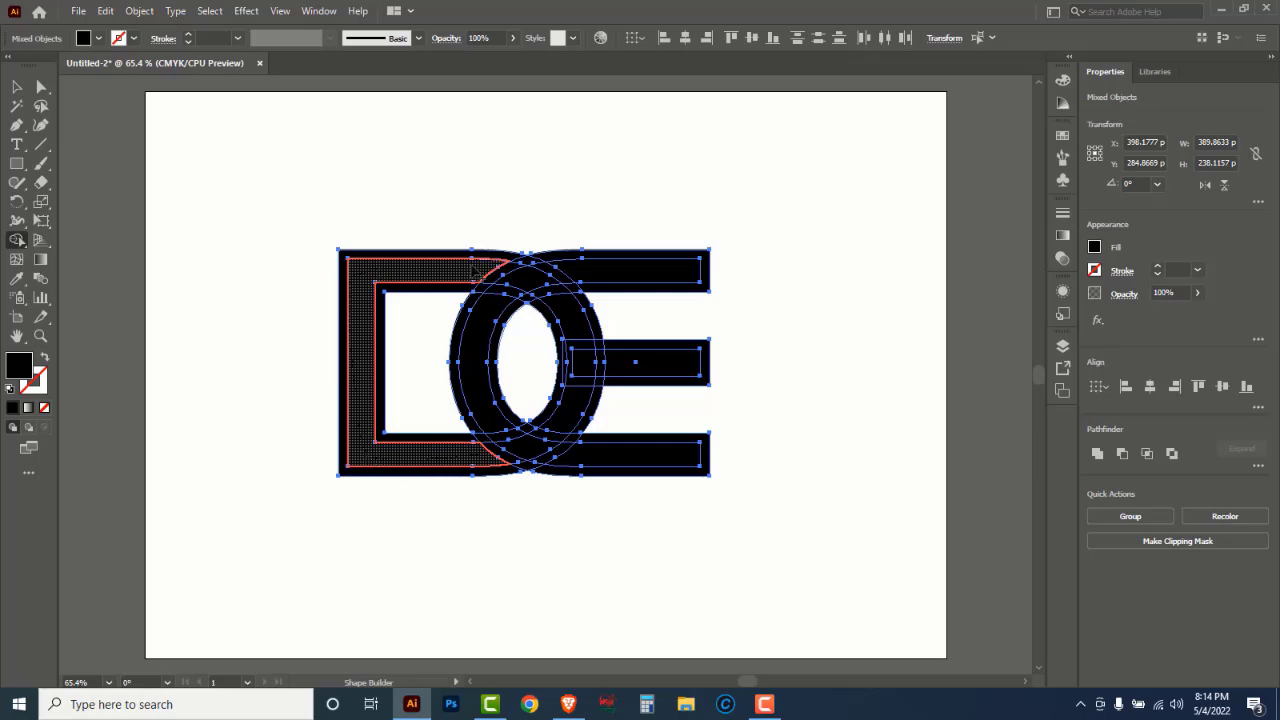
mouse_move(475, 271)
left_mouse_down()
mouse_move(563, 306)
mouse_move(583, 343)
mouse_move(580, 416)
left_mouse_up()
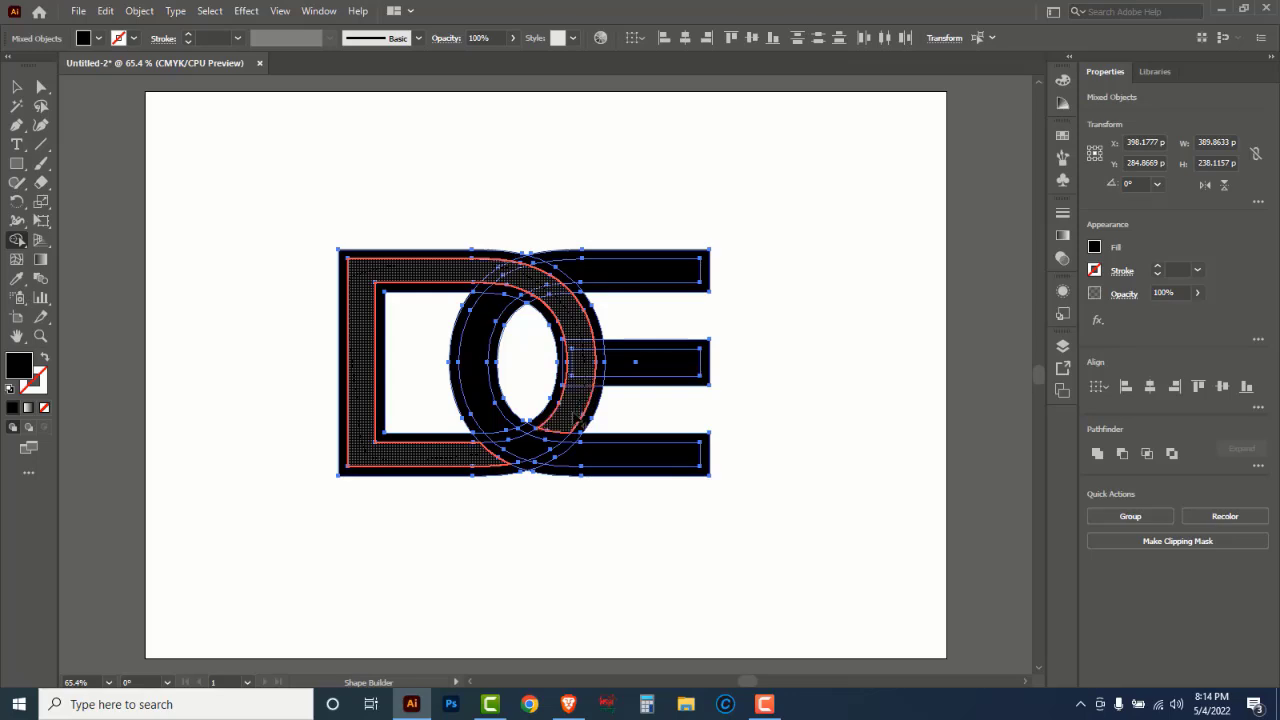
left_click_drag(575, 417, 576, 419)
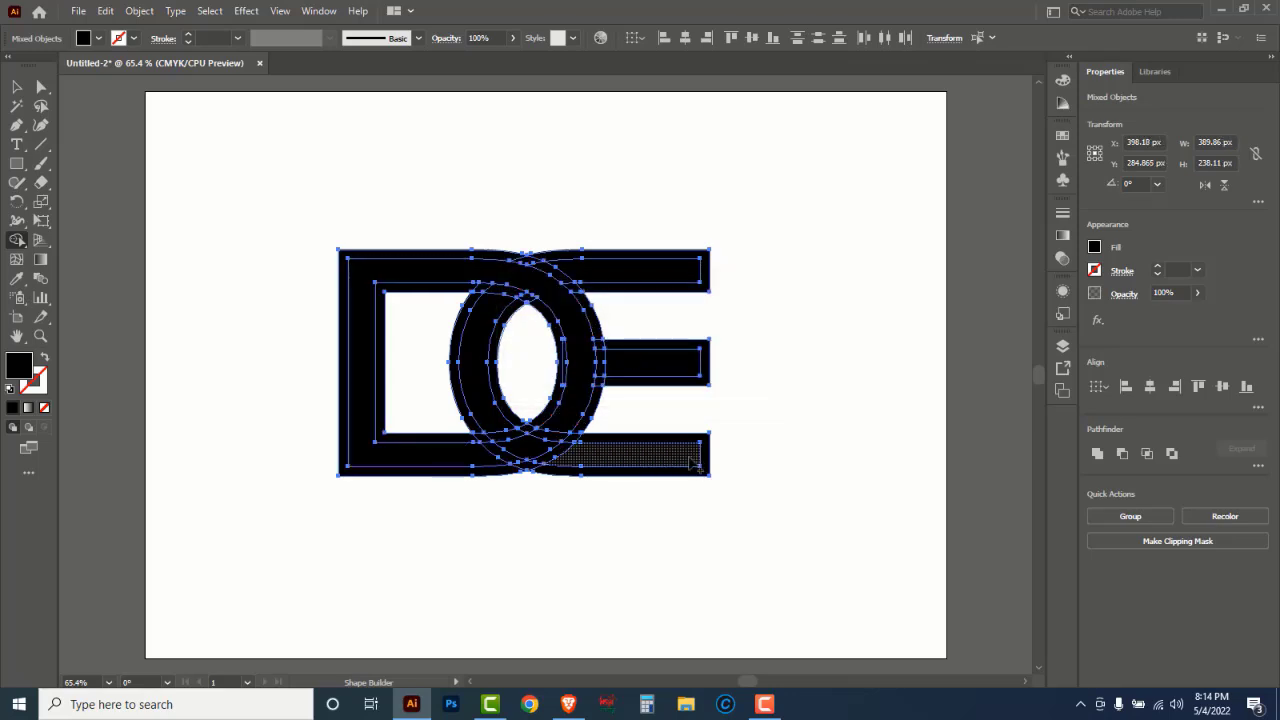
Merge the inner E from its lower arm through the lower crossing and up its curve, then the regions of its upper and middle arms
mouse_move(693, 462)
left_mouse_down()
mouse_move(557, 473)
mouse_move(520, 460)
mouse_move(487, 420)
left_mouse_up()
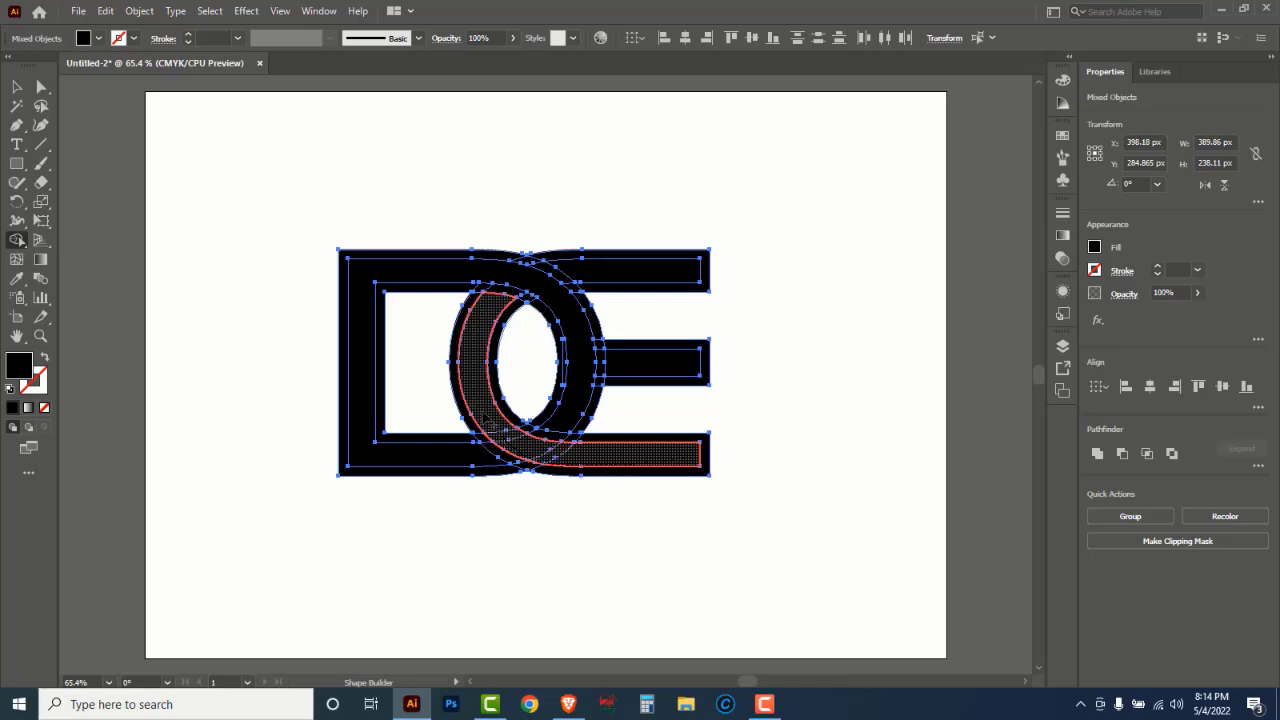
left_click_drag(484, 418, 486, 416)
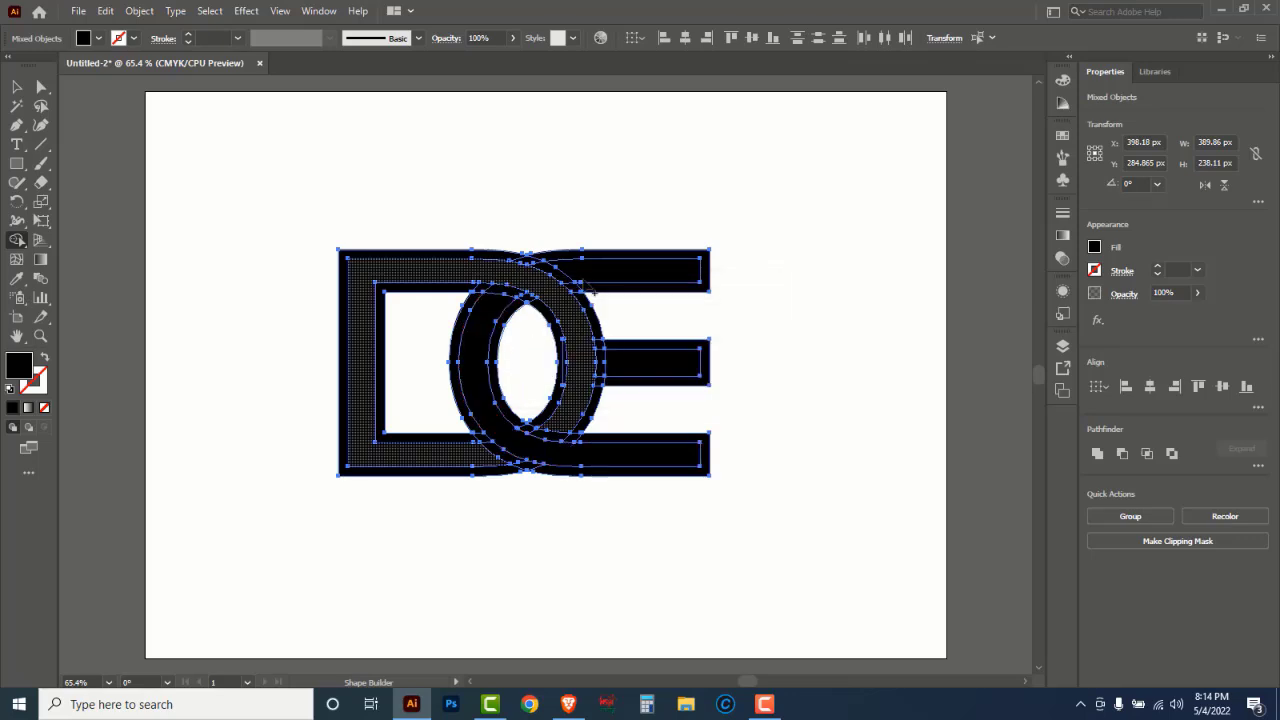
left_click_drag(585, 268, 668, 278)
left_click_drag(624, 376, 690, 372)
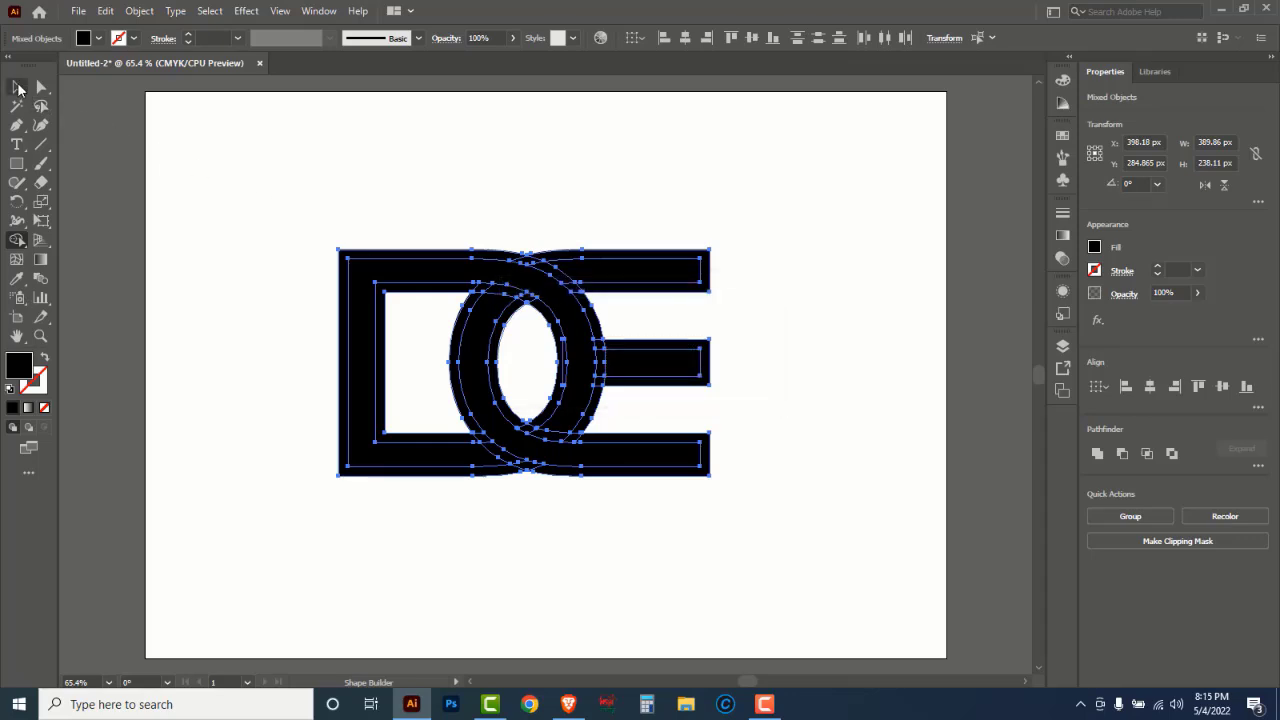
Ungroup the D so its inner letter shape separates from the offset outline
left_click(18, 88)
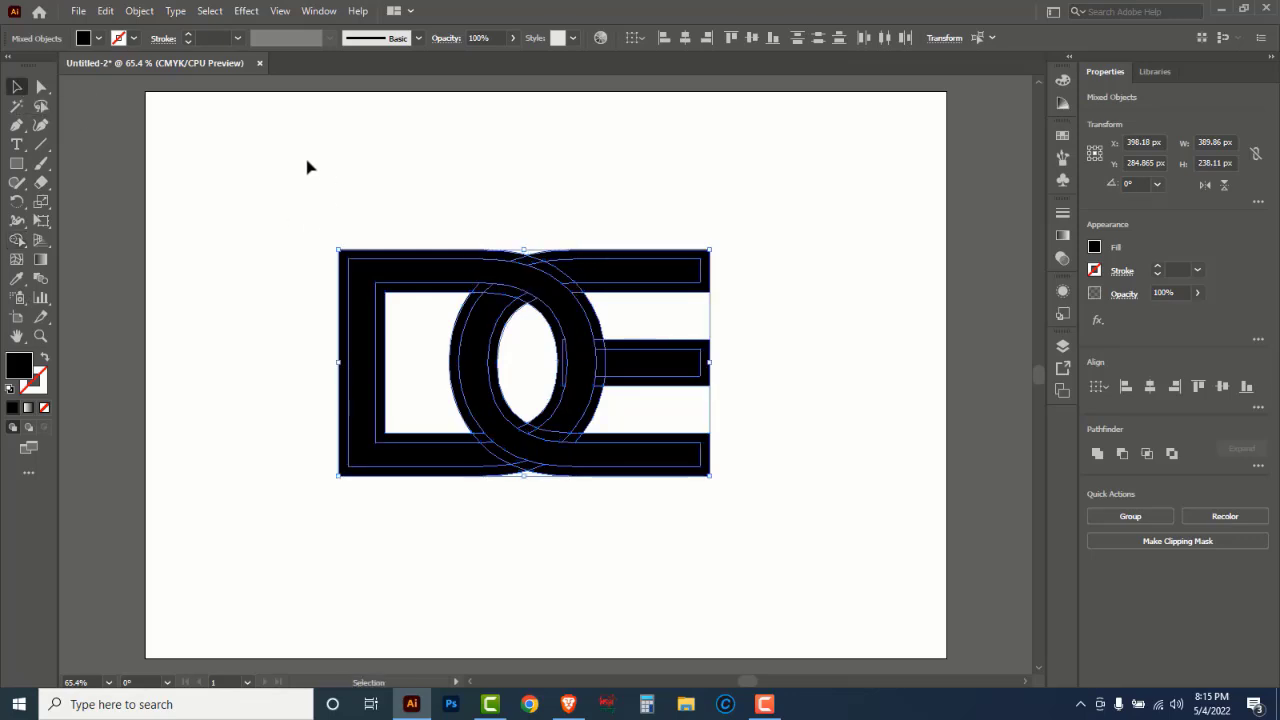
left_click(276, 182)
left_click(362, 292)
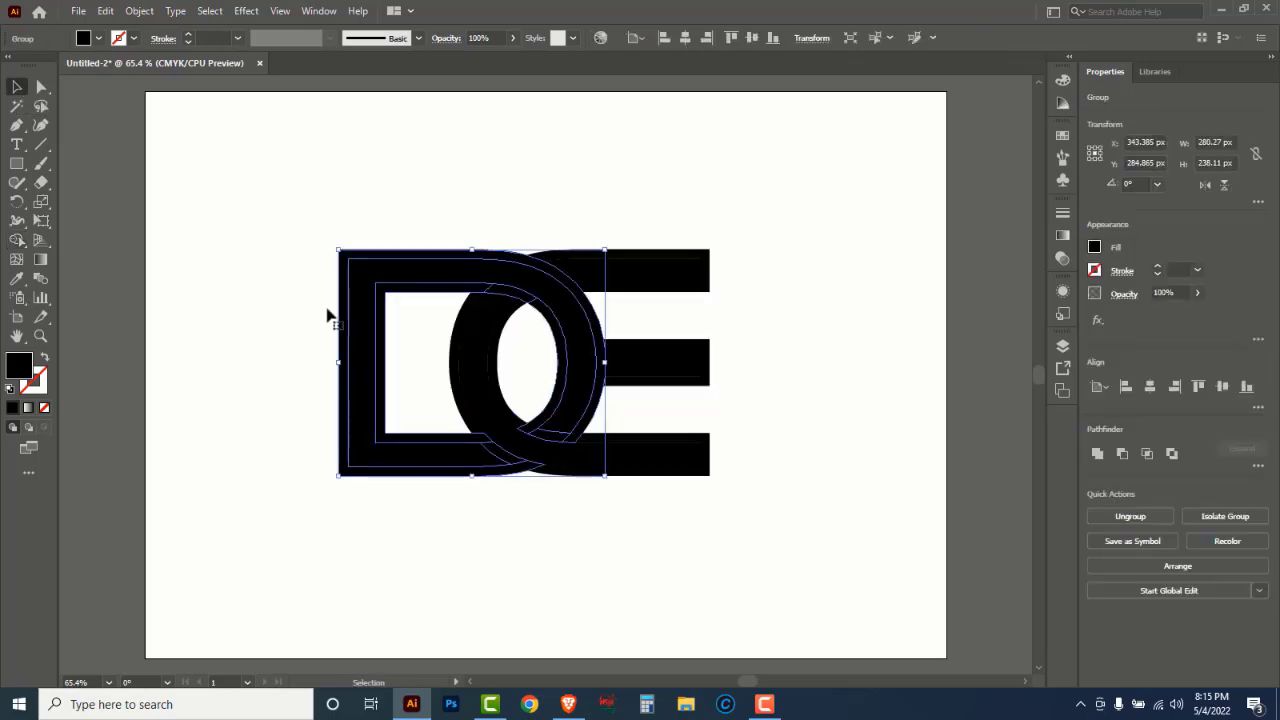
left_click_drag(357, 362, 208, 321)
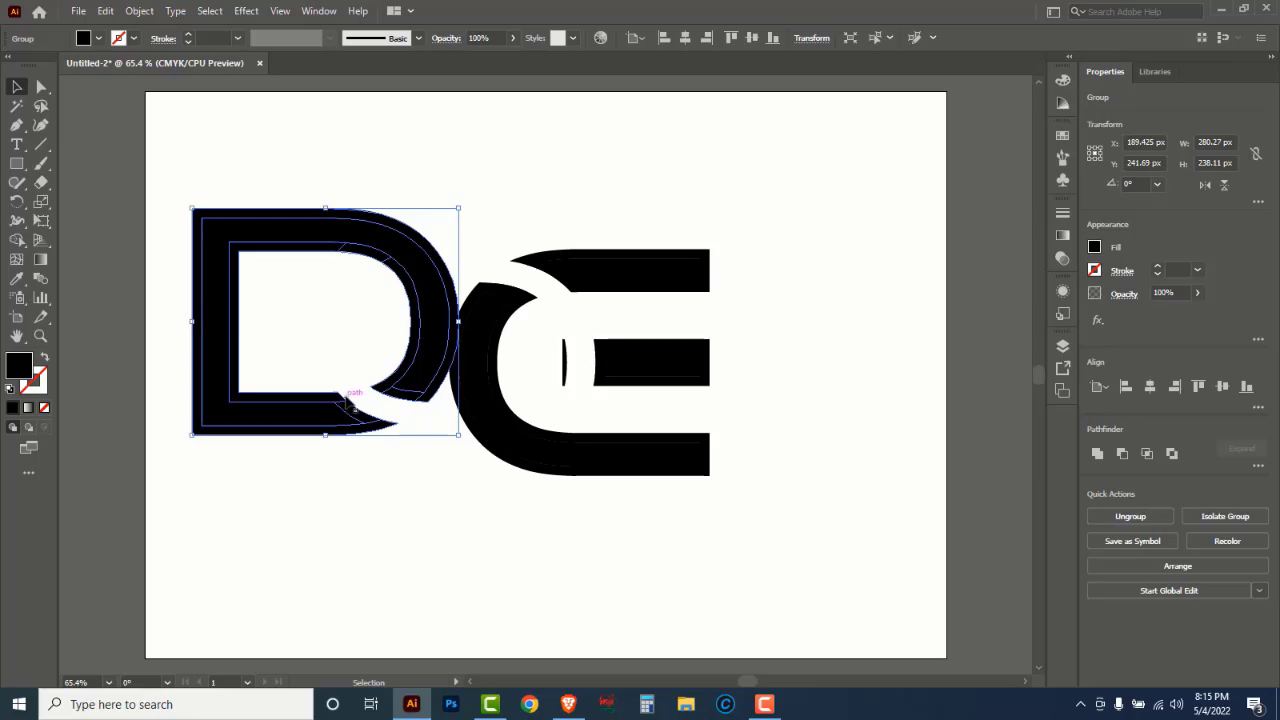
key("ctrl+z")
right_click(244, 259)
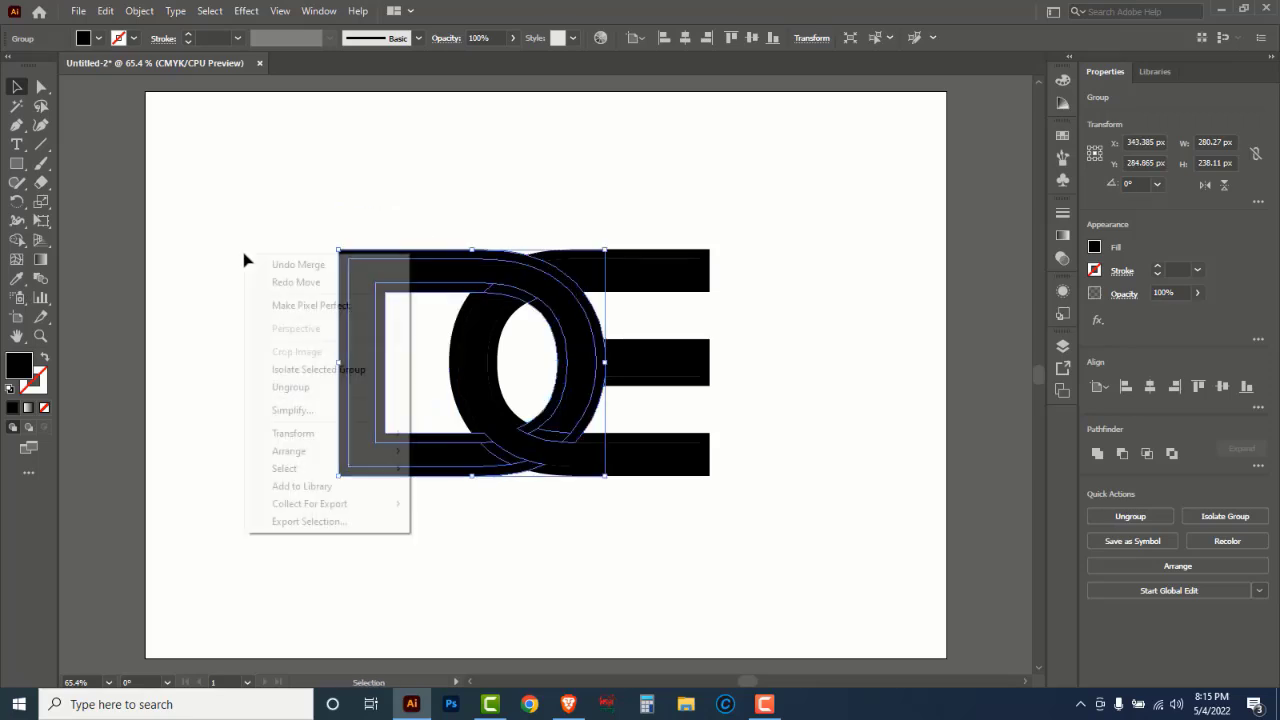
left_click(280, 387)
left_click(300, 350)
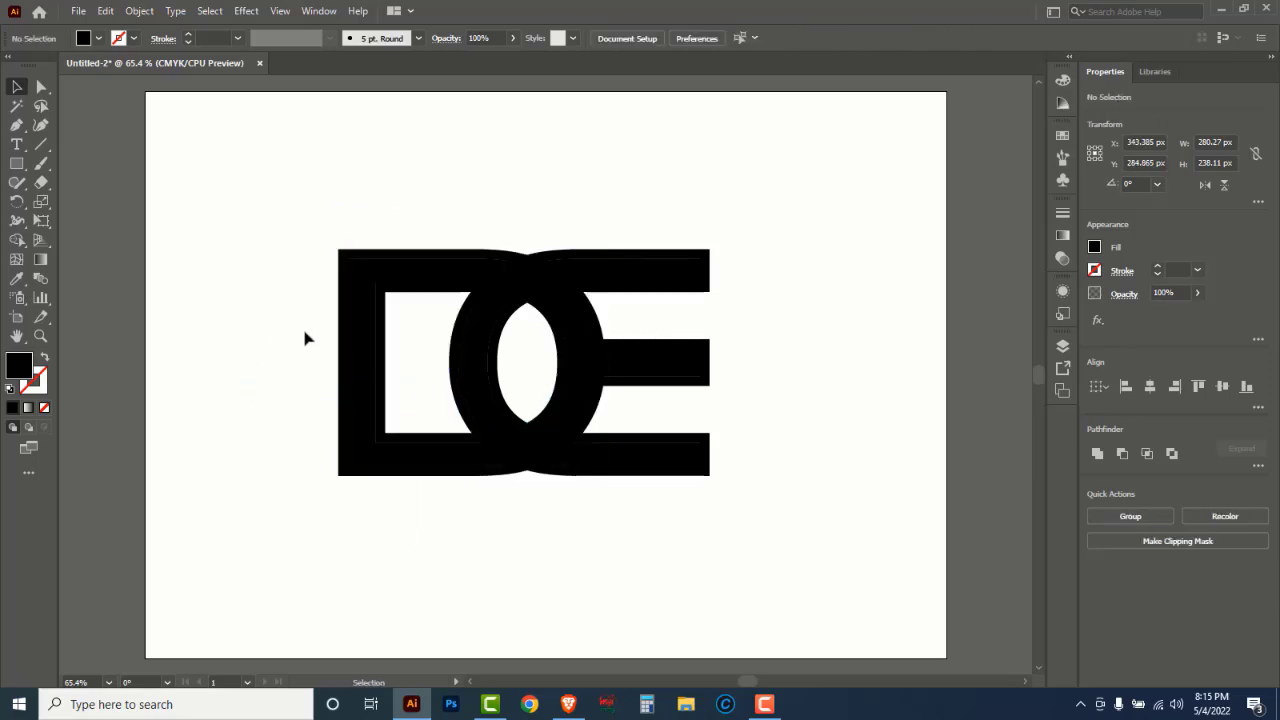
Fill the D's inner shape with red, CMYK 0, 100, 100, 0
left_click(362, 302)
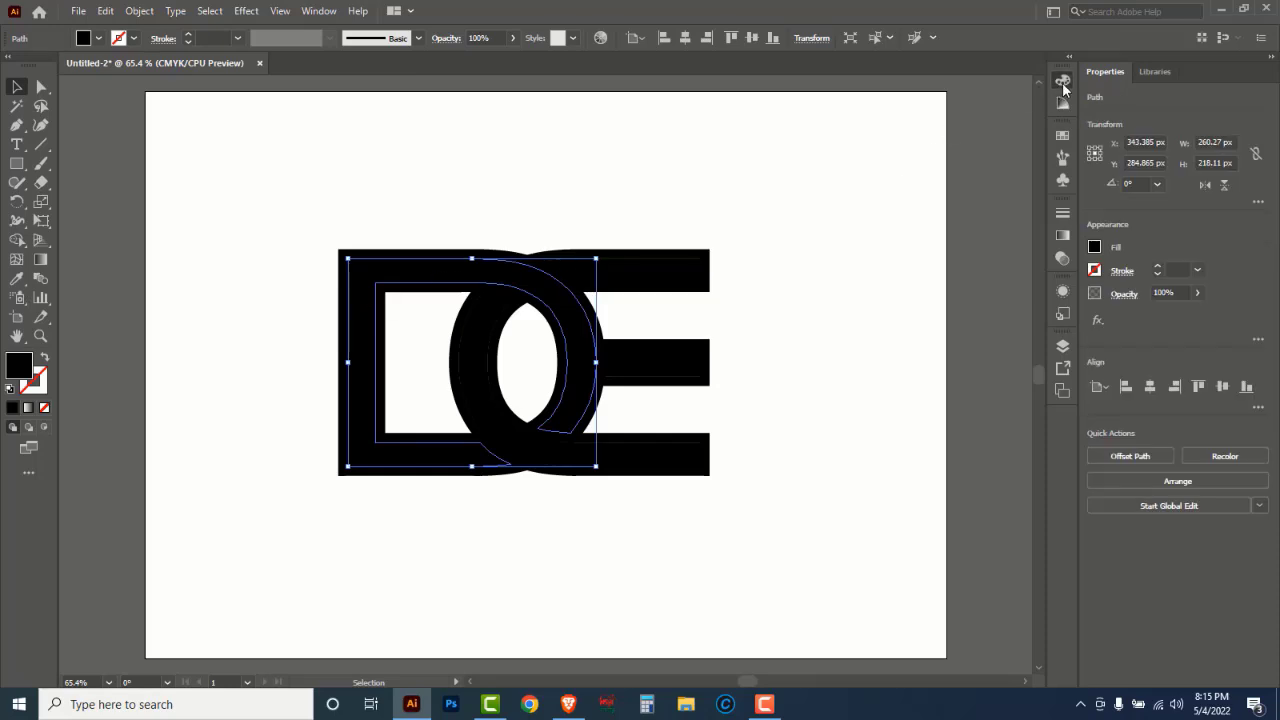
left_click(1063, 84)
left_click(1037, 73)
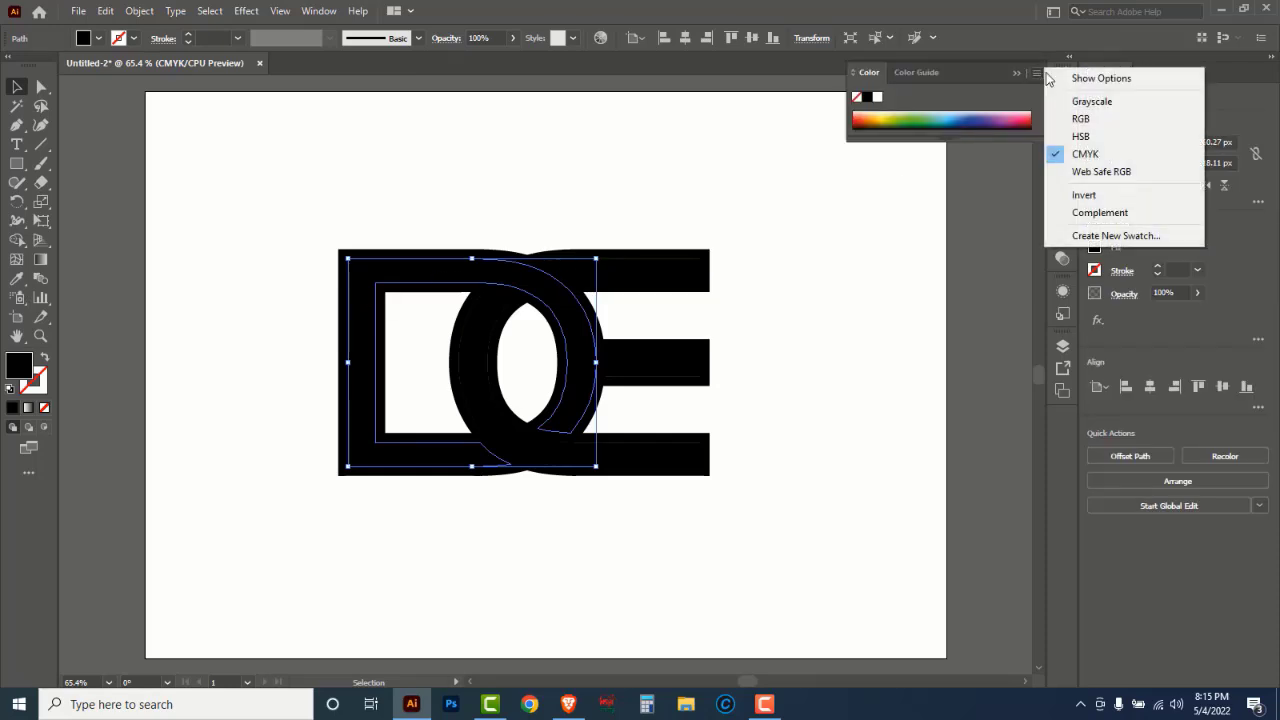
left_click(1097, 77)
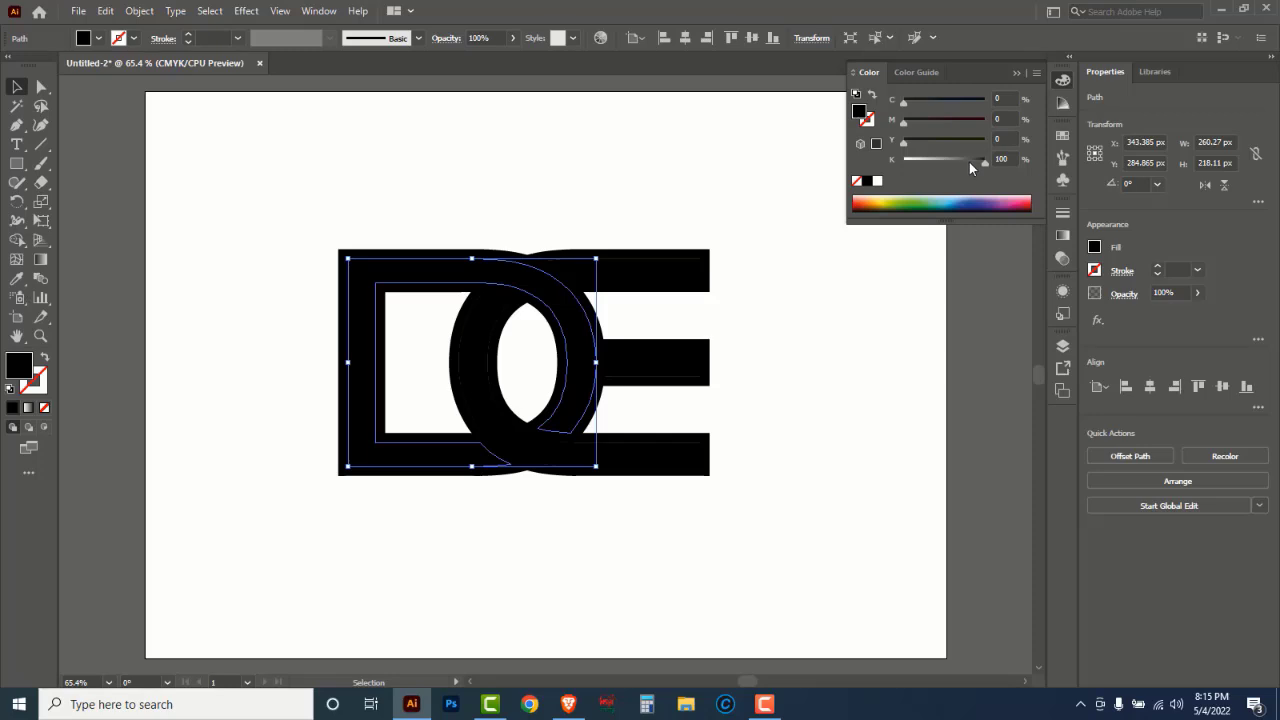
left_click_drag(975, 164, 990, 120)
left_click_drag(904, 140, 1015, 148)
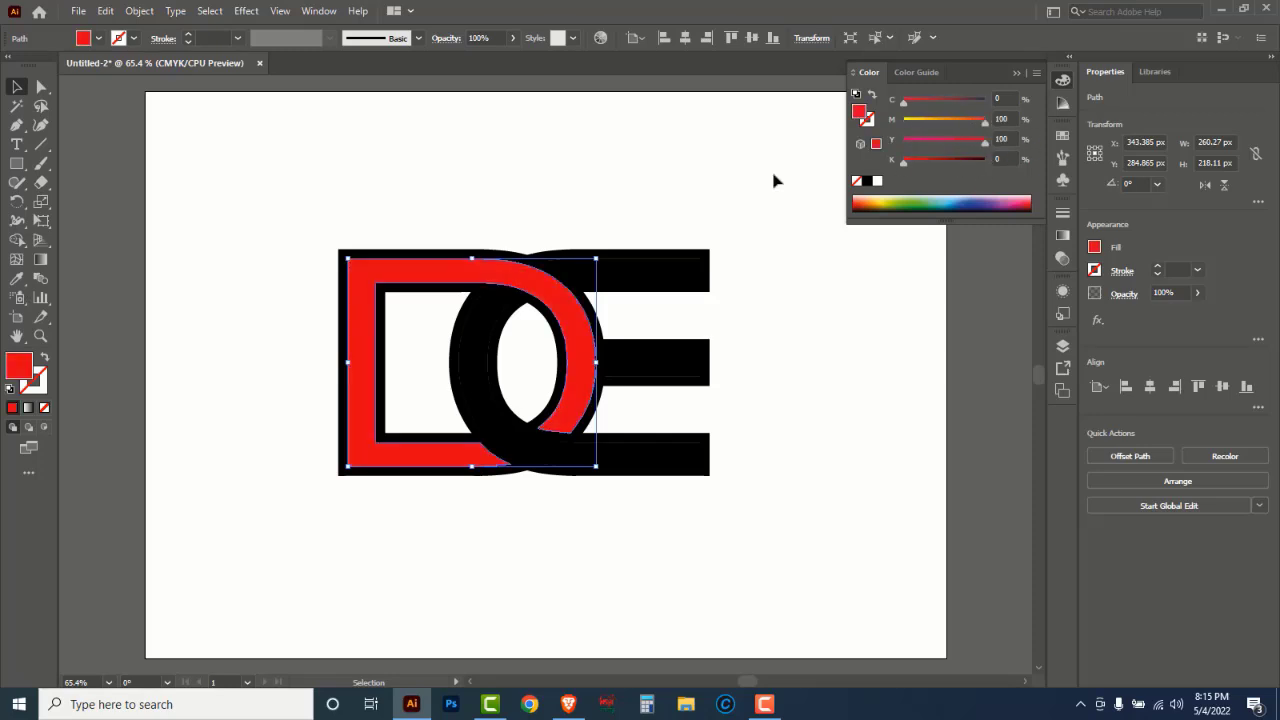
left_click(597, 180)
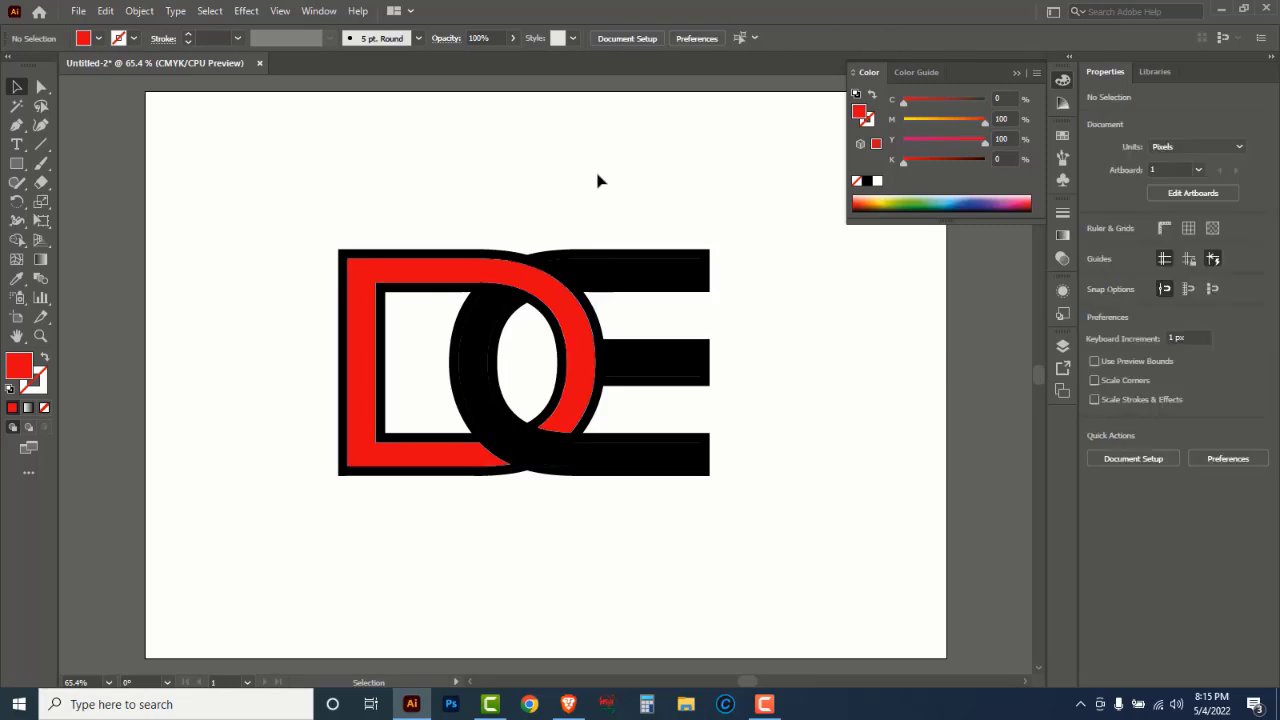
Ungroup the E's curved part so its inner pieces separate from the offset outline
left_click(620, 272)
left_click(768, 294)
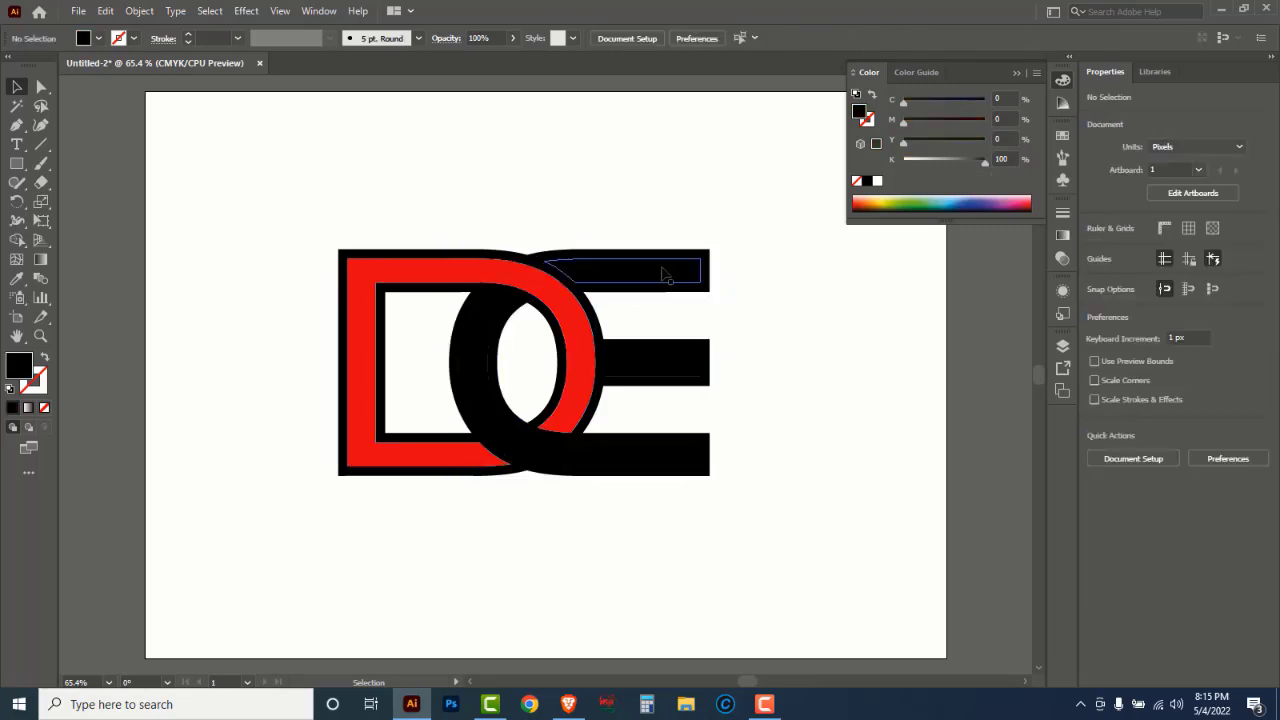
left_click(663, 274)
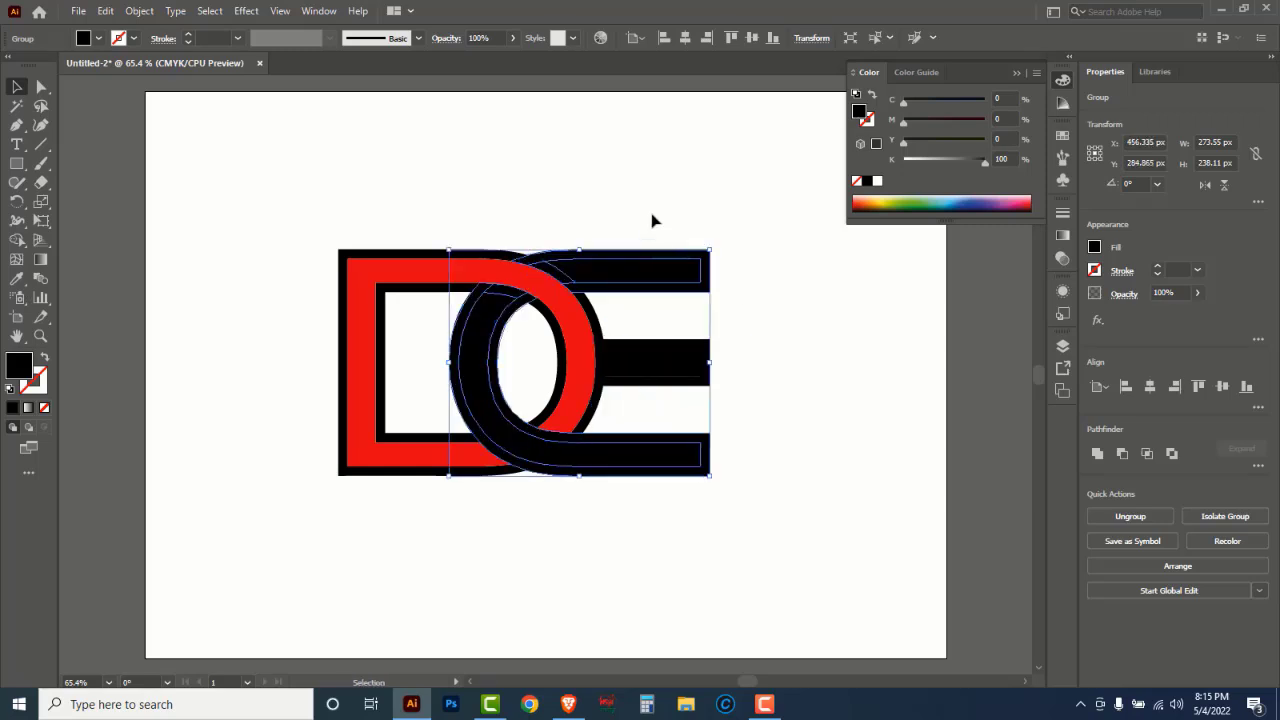
right_click(656, 182)
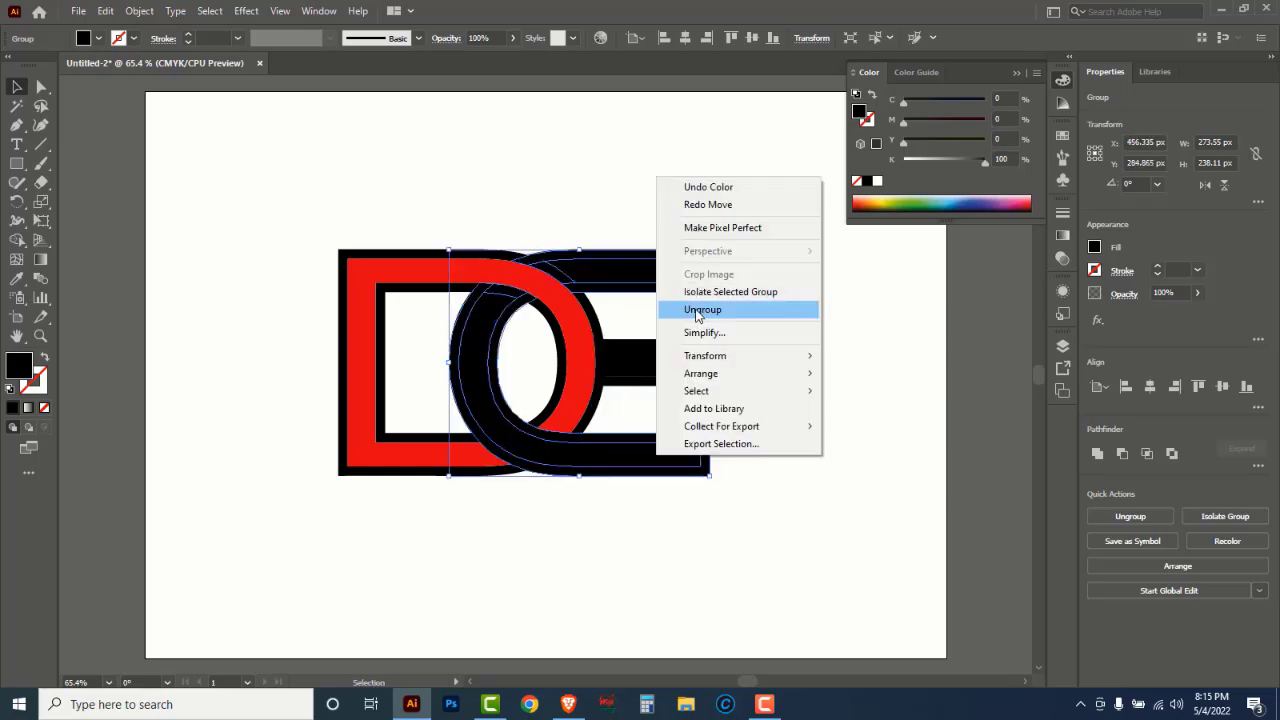
left_click(702, 310)
left_click(646, 220)
Fill the E's inner upper arm, middle bar and lower curved piece with blue, CMYK 100, 0, 0, 0
left_click(620, 272)
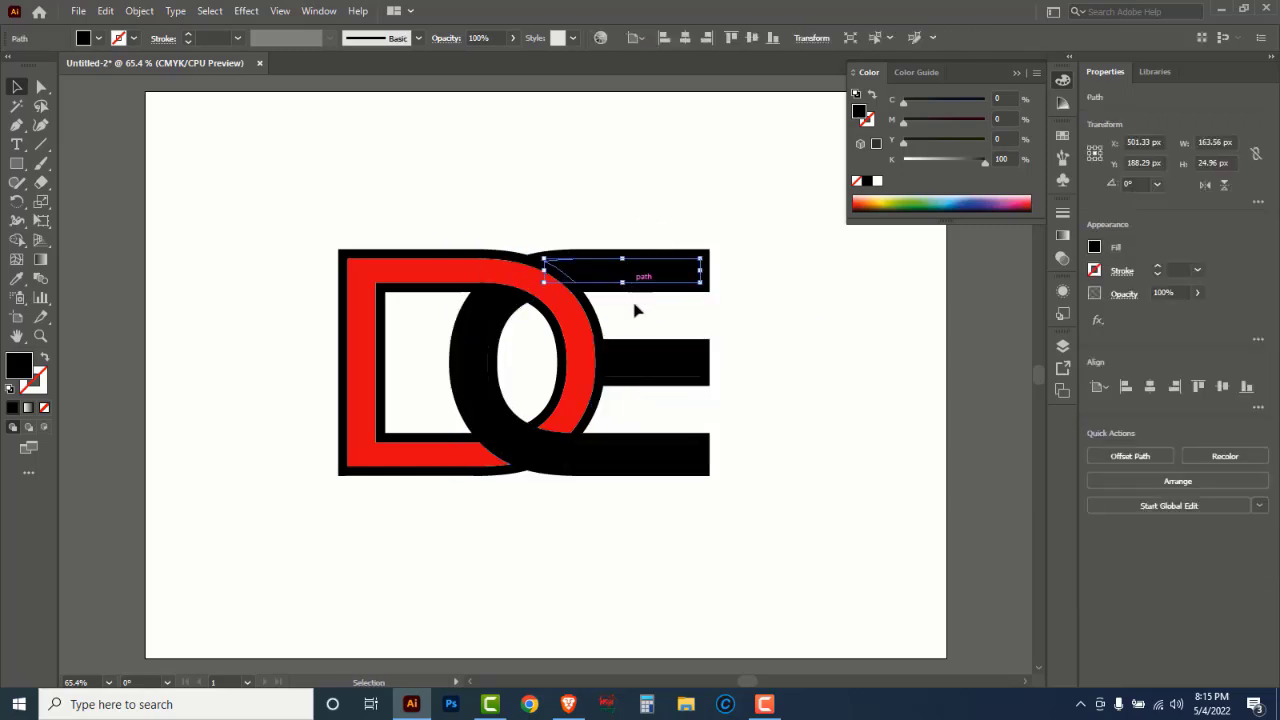
left_click(650, 365, "shift")
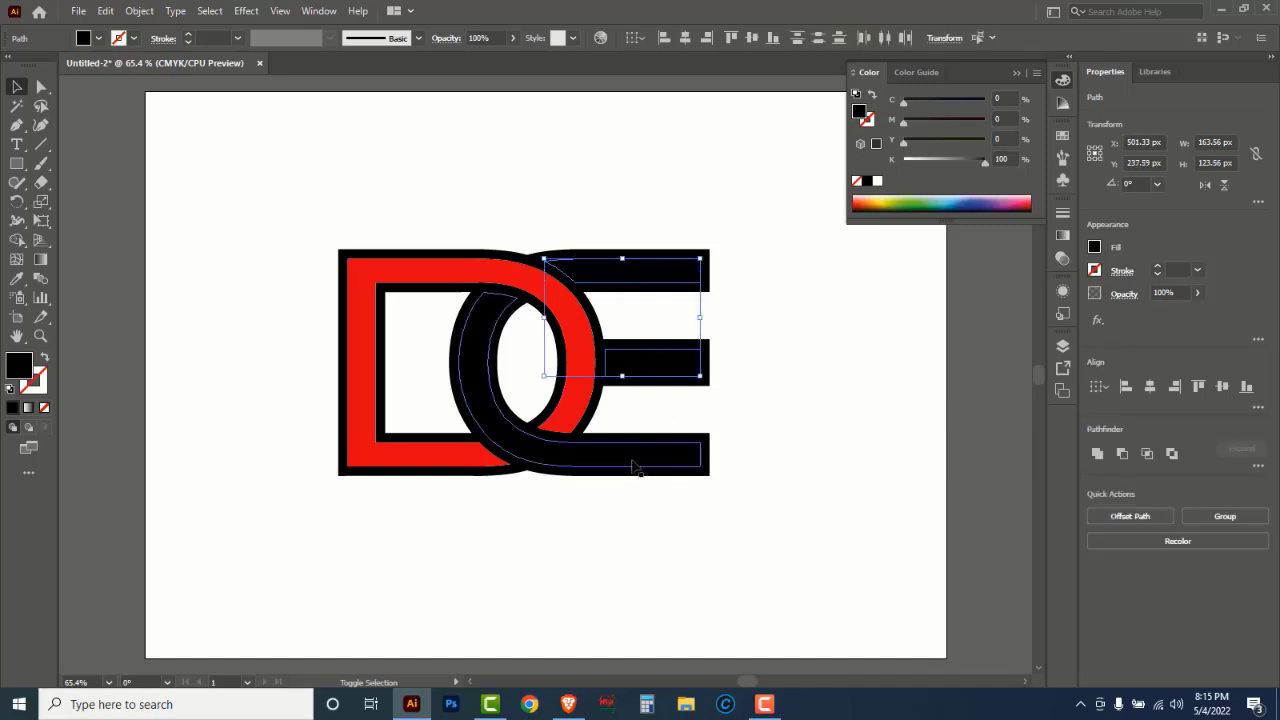
left_click(633, 465, "shift")
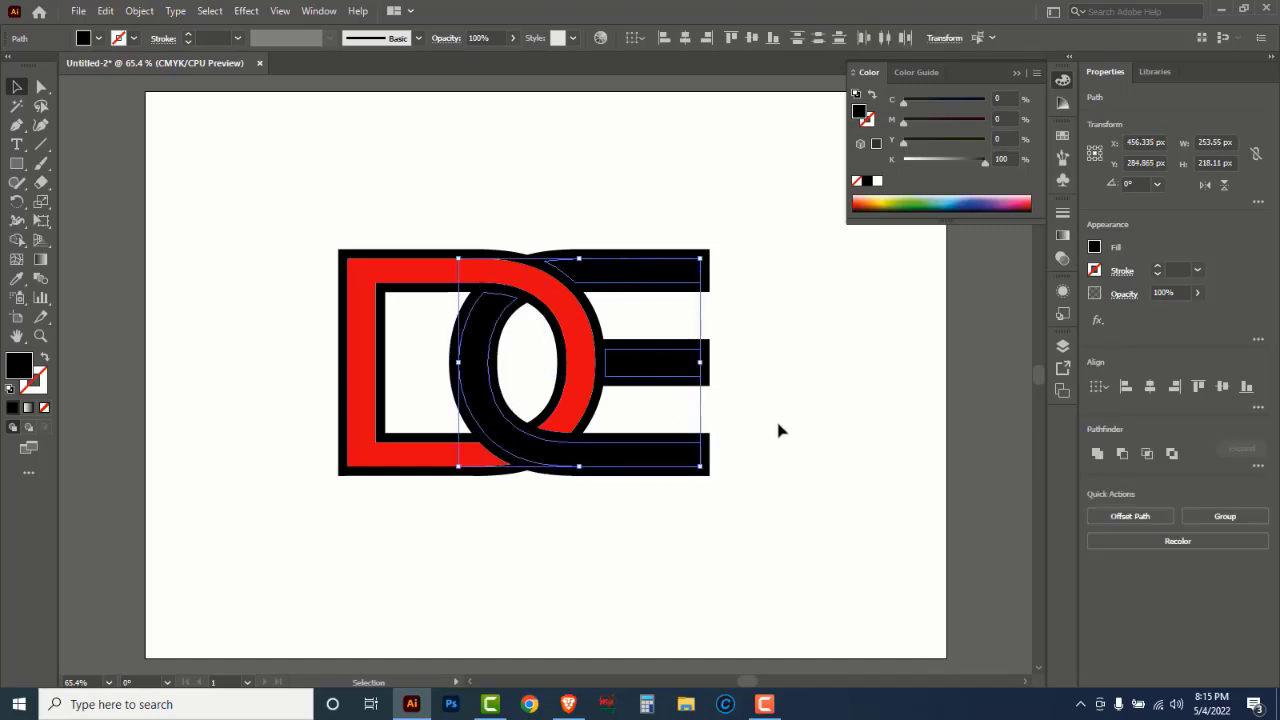
left_click(951, 200)
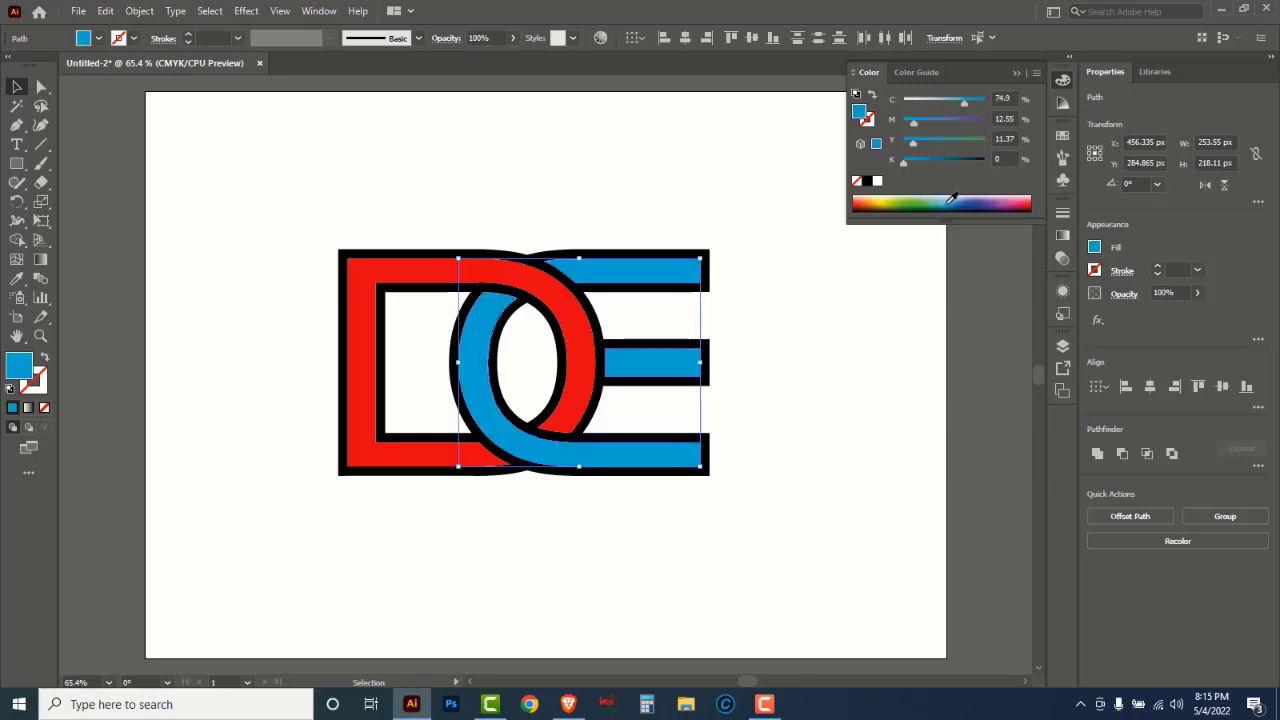
left_click_drag(963, 102, 988, 102)
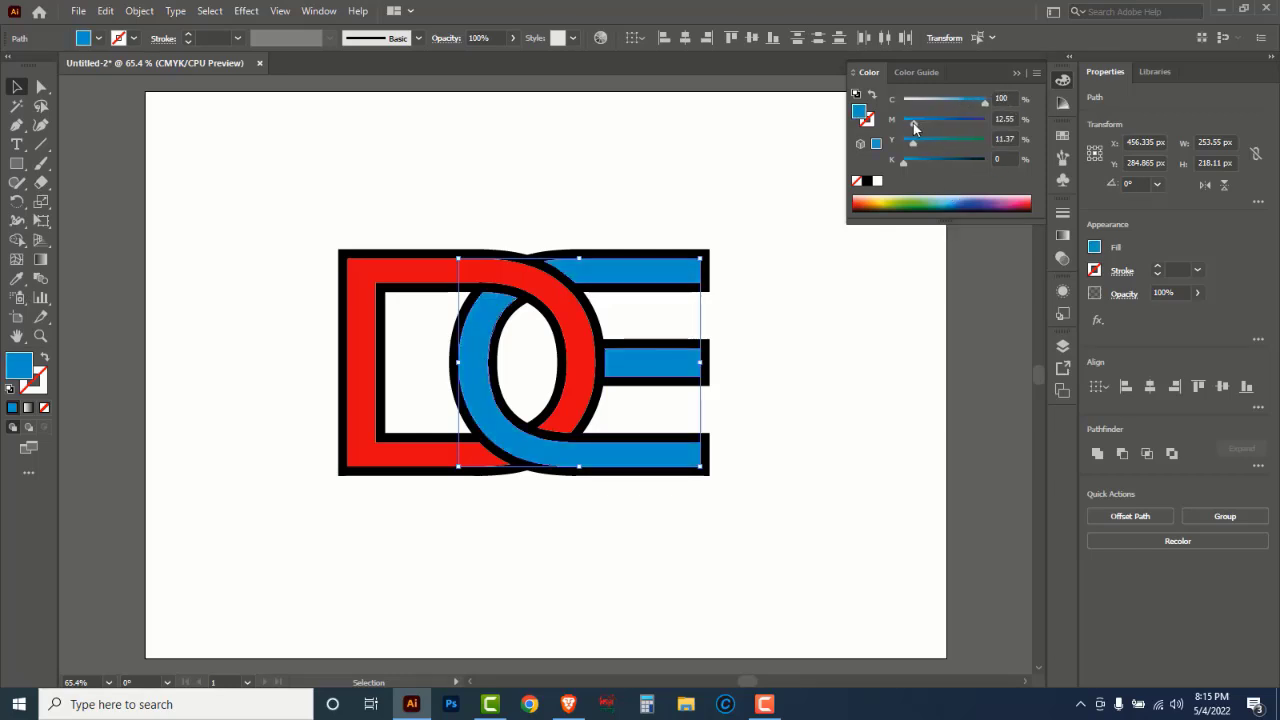
left_click(730, 163)
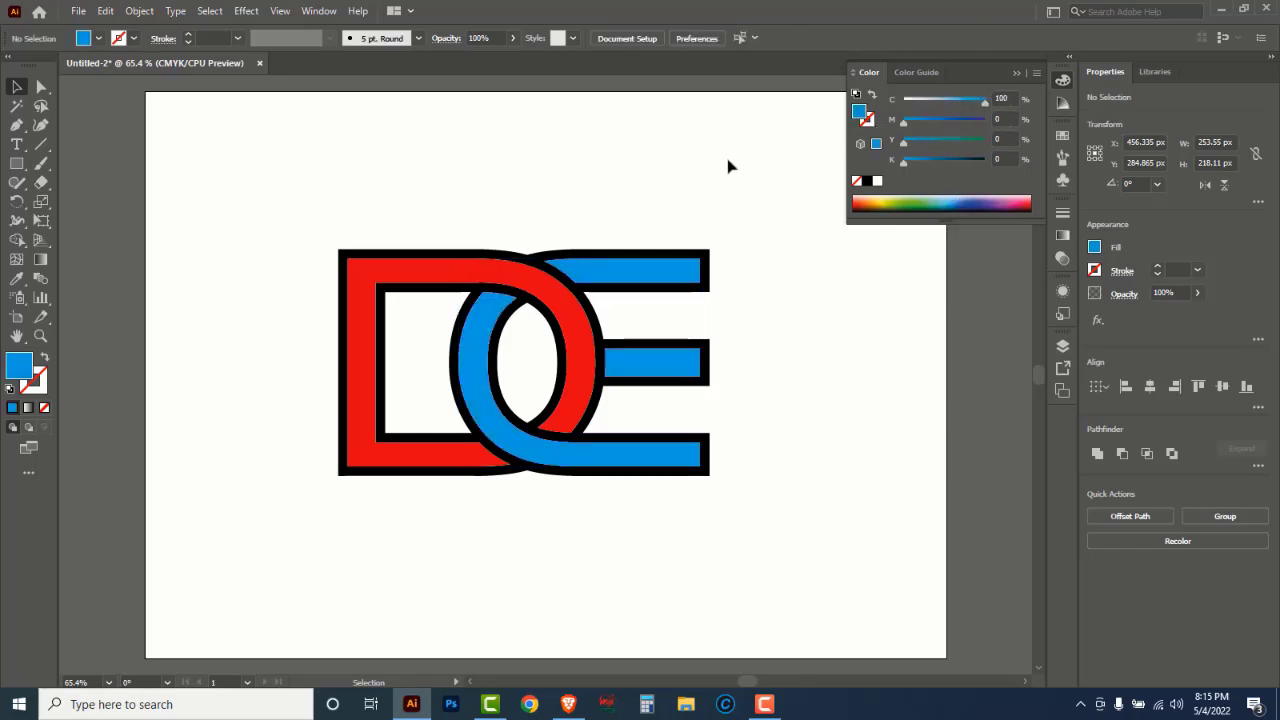
Move the red and blue letter pieces clear of the black outlines together, and delete the outlines
left_click(366, 302)
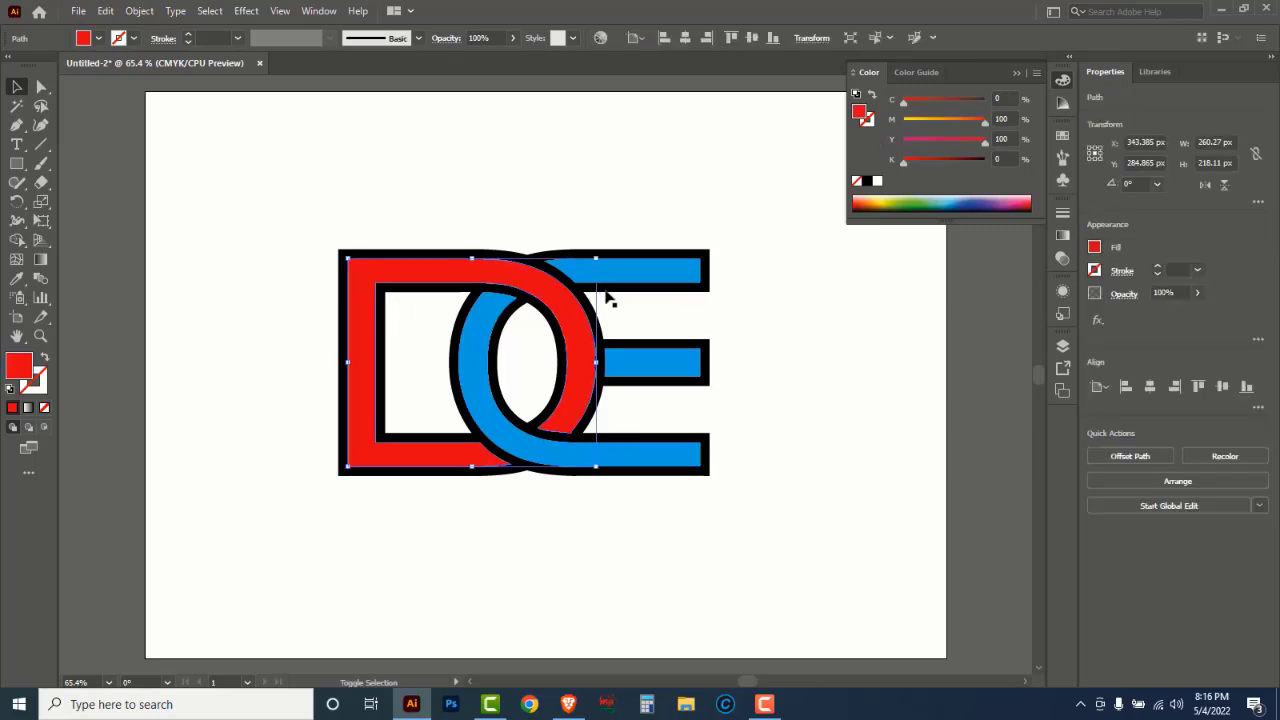
left_click(645, 347, "shift")
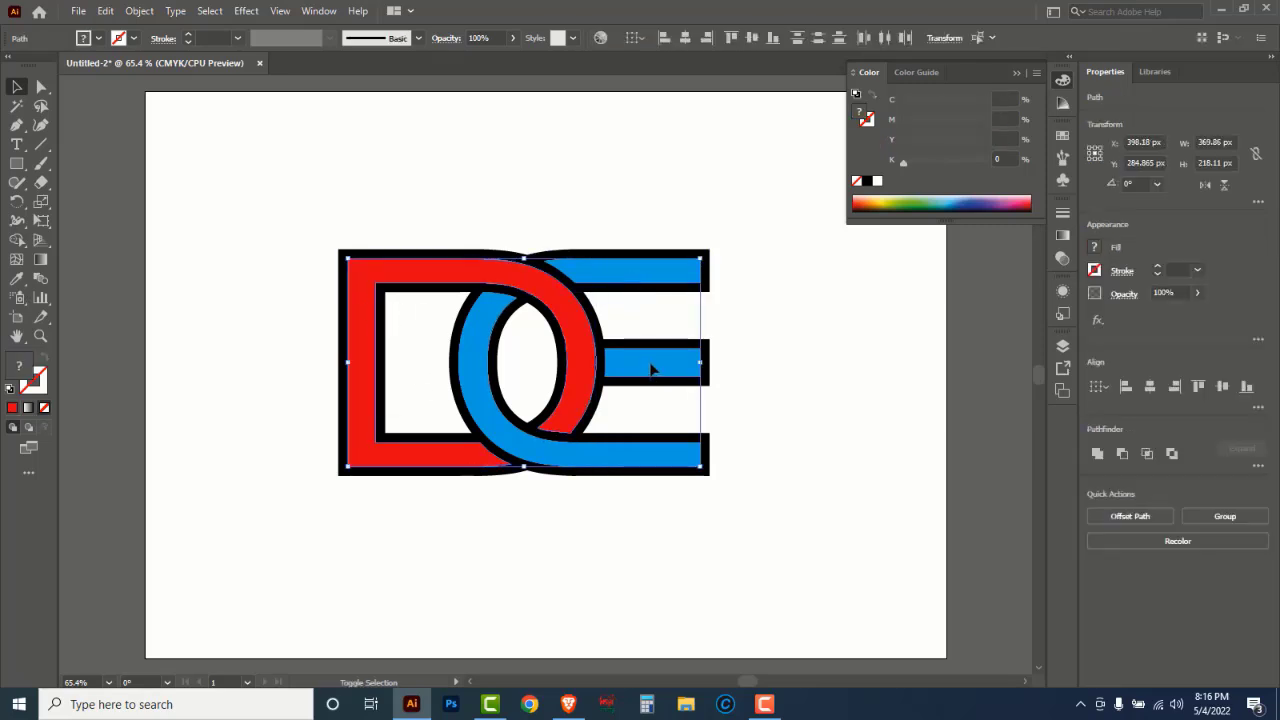
left_click_drag(466, 376, 768, 510)
left_click_drag(727, 407, 845, 477)
left_click(778, 372)
left_click_drag(270, 212, 673, 531)
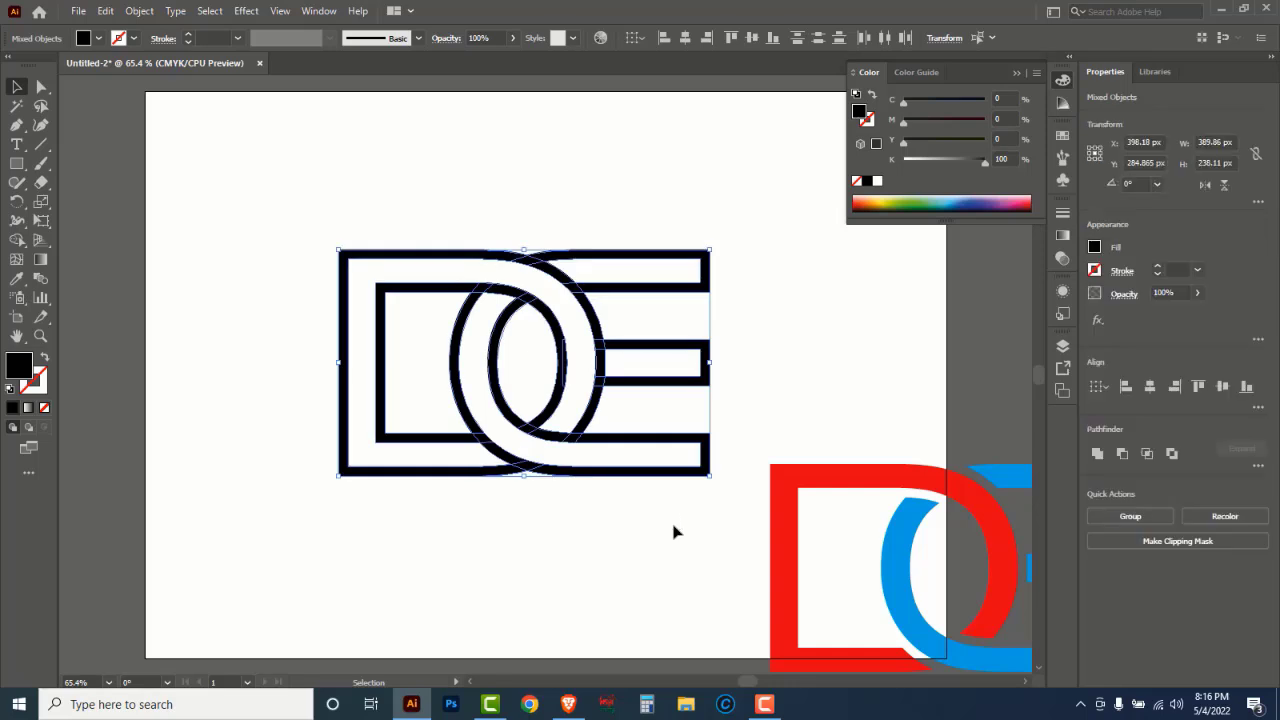
key("Delete")
Move the coloured D and E pieces together back to the middle of the artboard
left_click_drag(556, 338, 929, 508)
left_click_drag(858, 460, 438, 285)
key("space")
left_click_drag(334, 309, 289, 275)
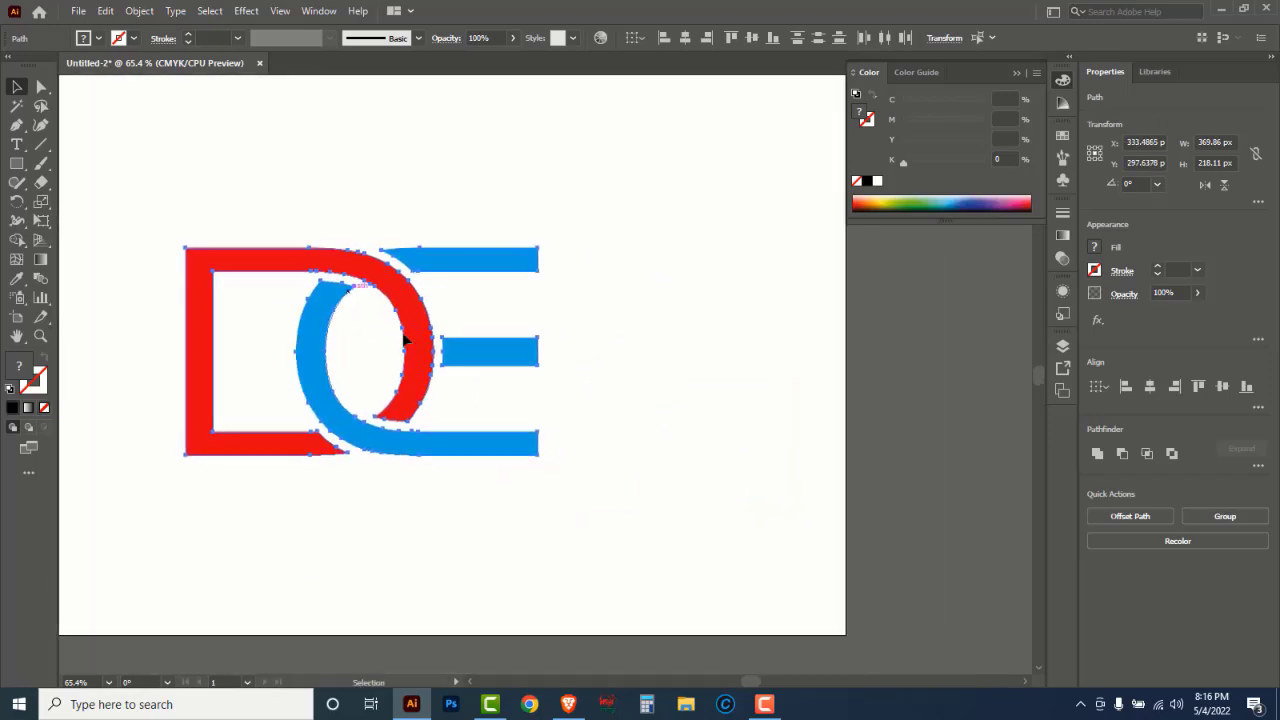
left_click_drag(412, 327, 481, 338)
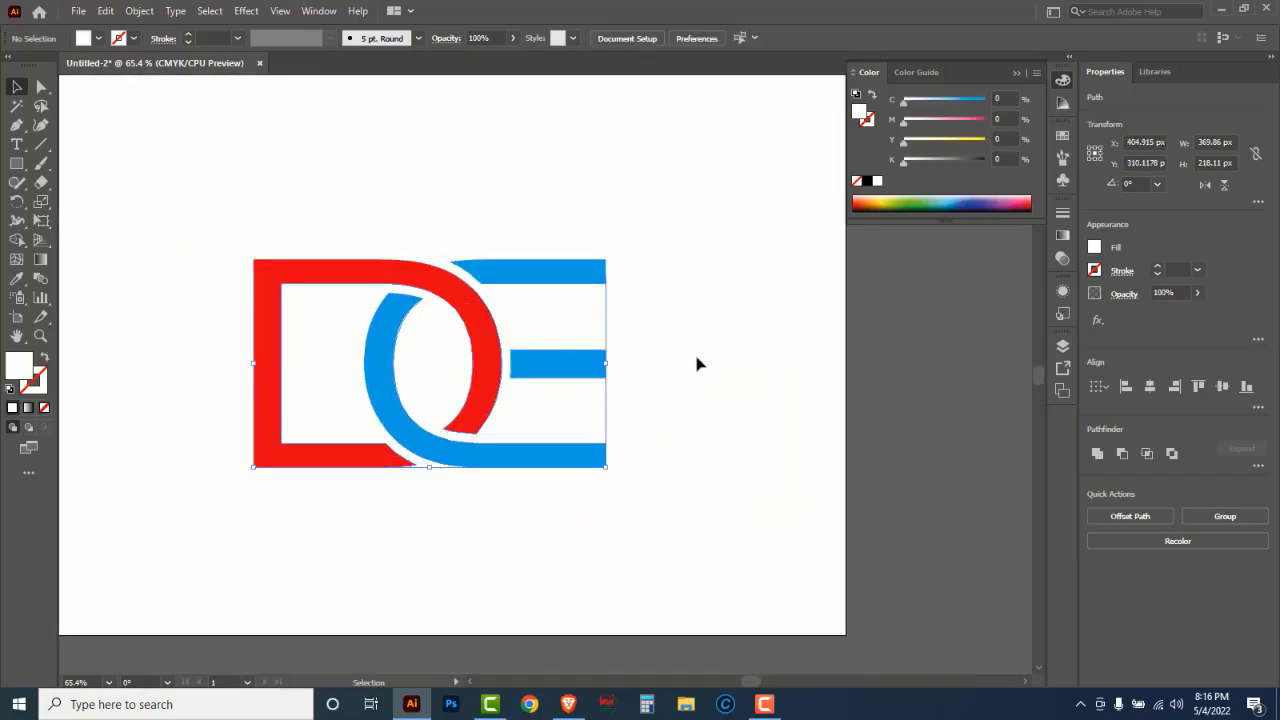
left_click(728, 502)
Stretch the E's three arms rightward together by their end anchor points until the E is about 387 px wide
left_click(40, 88)
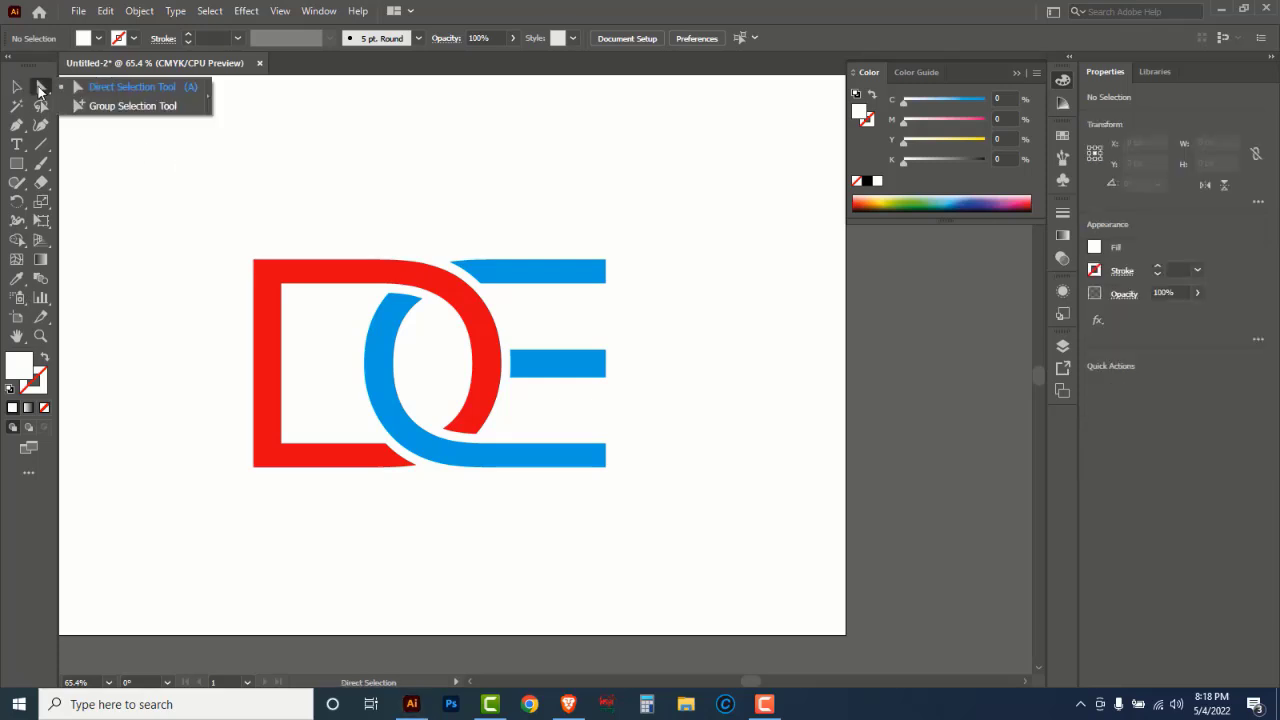
left_click(146, 88)
left_click_drag(655, 234, 603, 511)
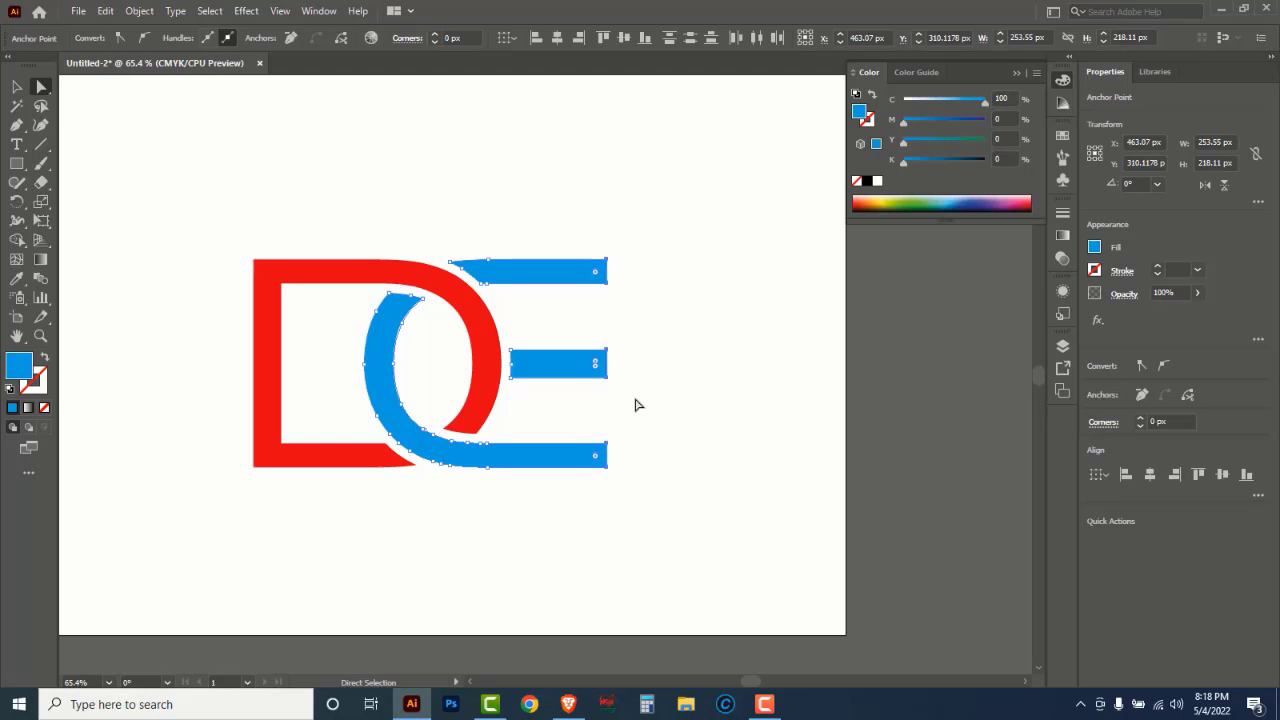
key("Right")
key("Right")
key("Right")
key("Right")
key("Right")
key("Right")
key("Right")
key("Right")
key("Right")
key("Right")
key("Right")
key("Right")
key("Right")
key("Right")
key("Right")
key("Right")
key("Right")
key("Right")
key("Right")
key("Right")
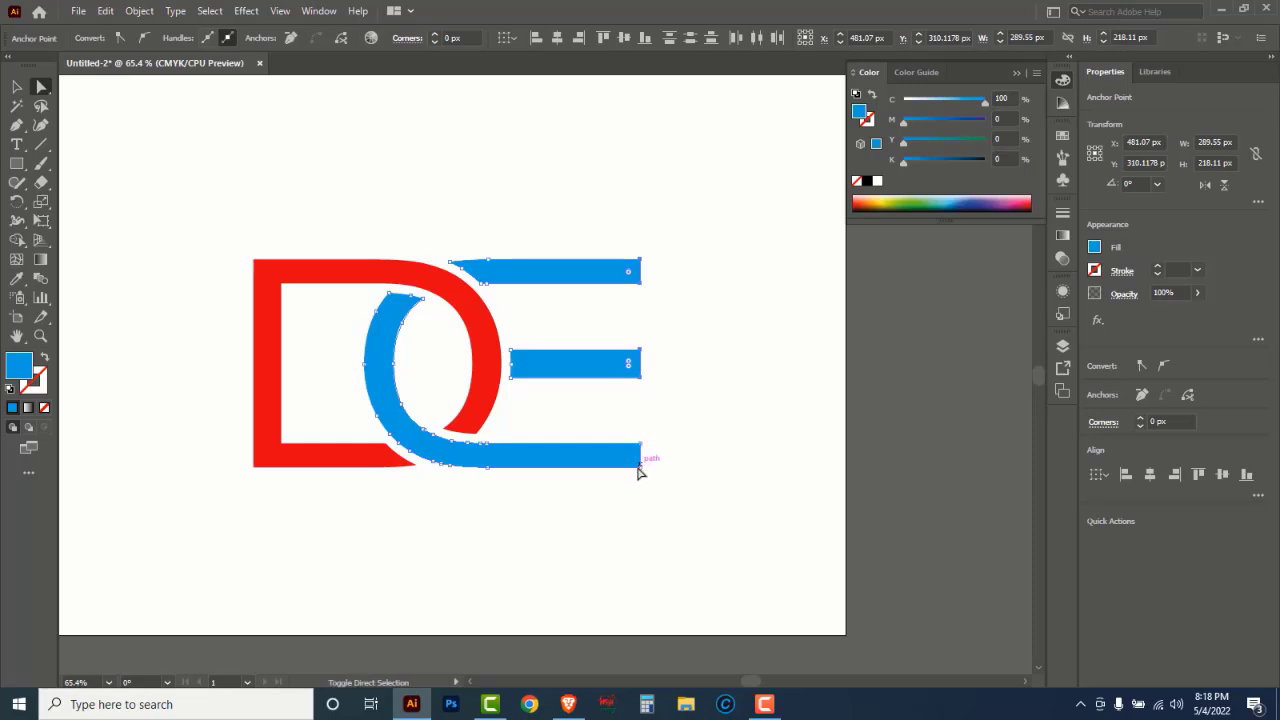
left_click_drag(662, 234, 640, 478)
left_click_drag(641, 473, 734, 477)
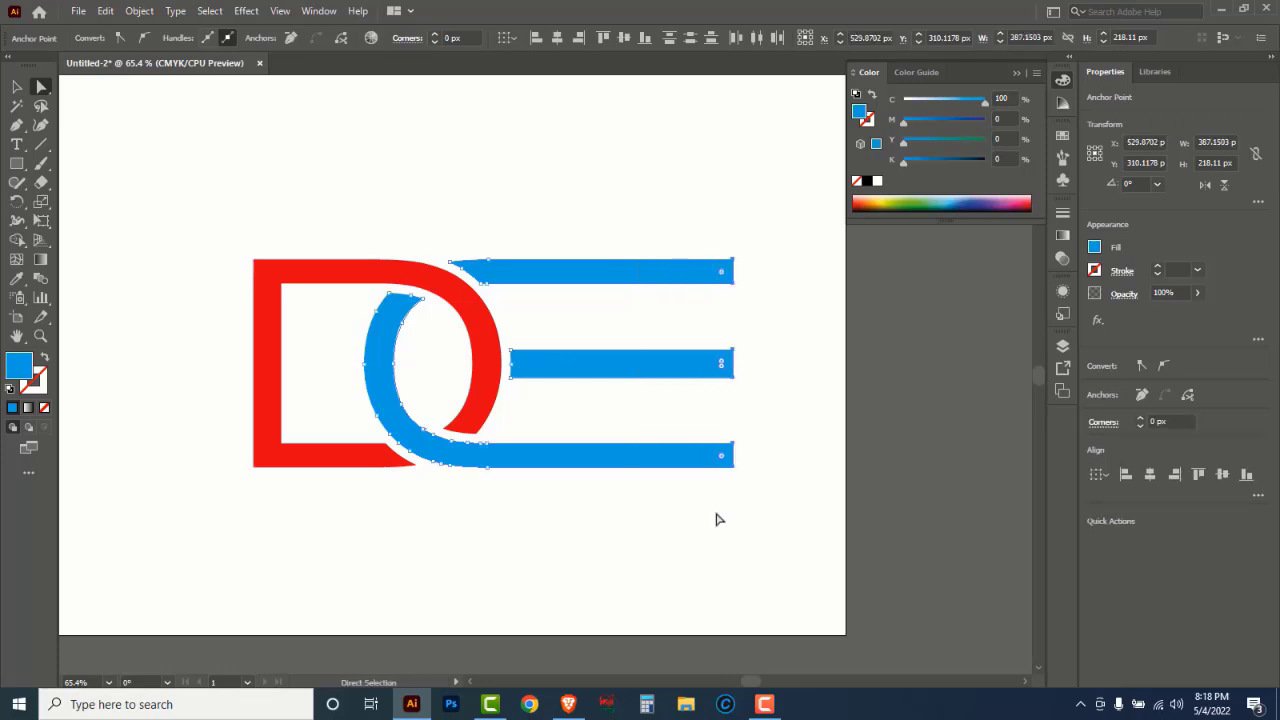
left_click(716, 518)
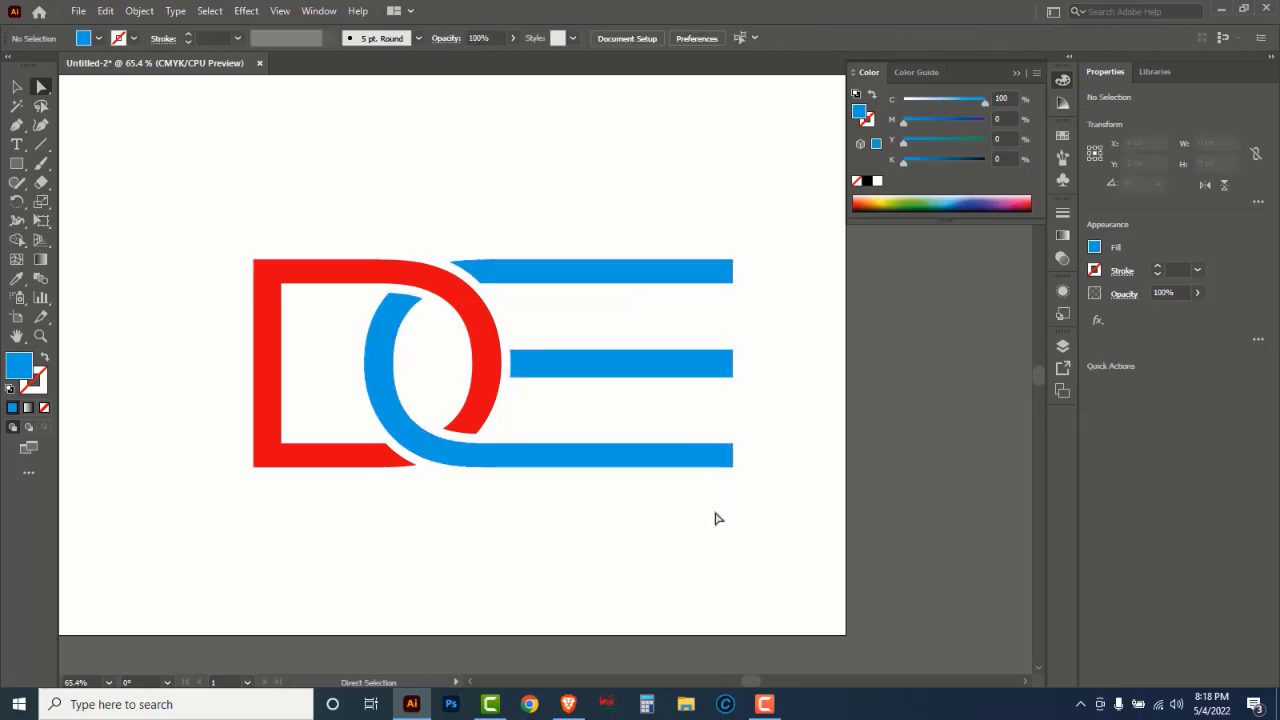
Draw a straight diagonal line with the Pen tool across all three E arms, slanting from upper right to lower left
left_click(16, 127)
left_click(86, 127)
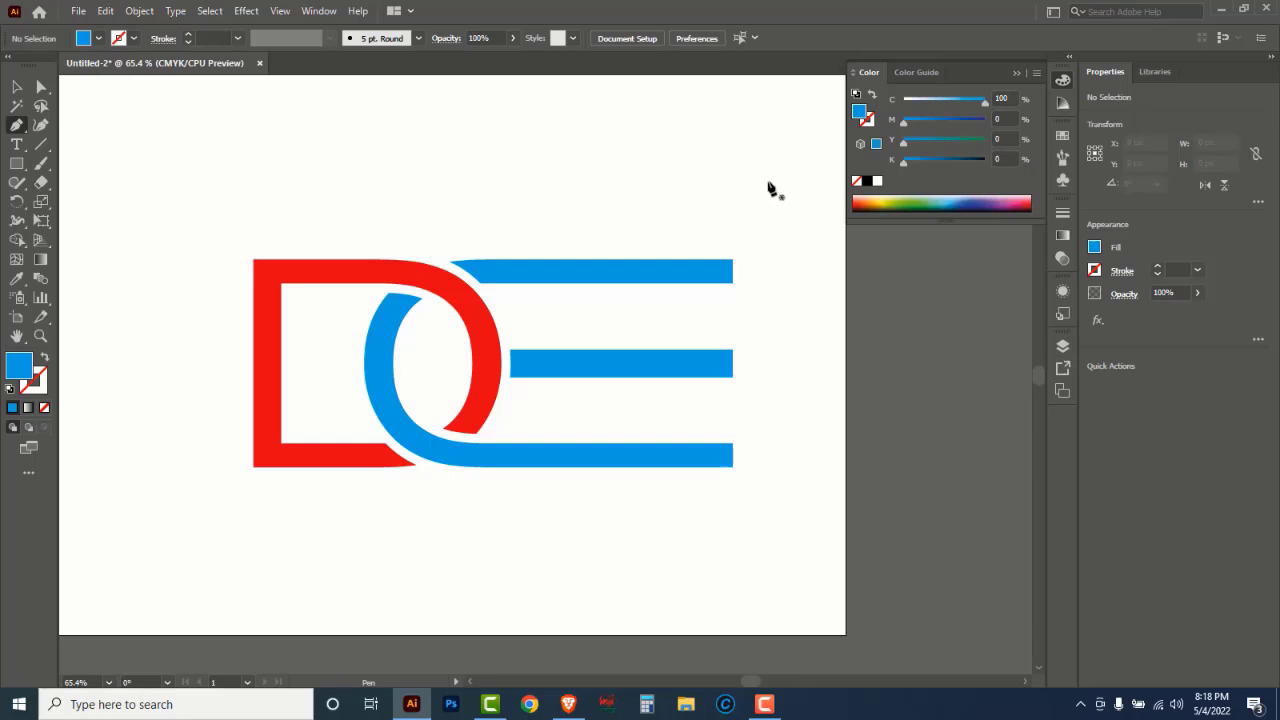
left_click(716, 241)
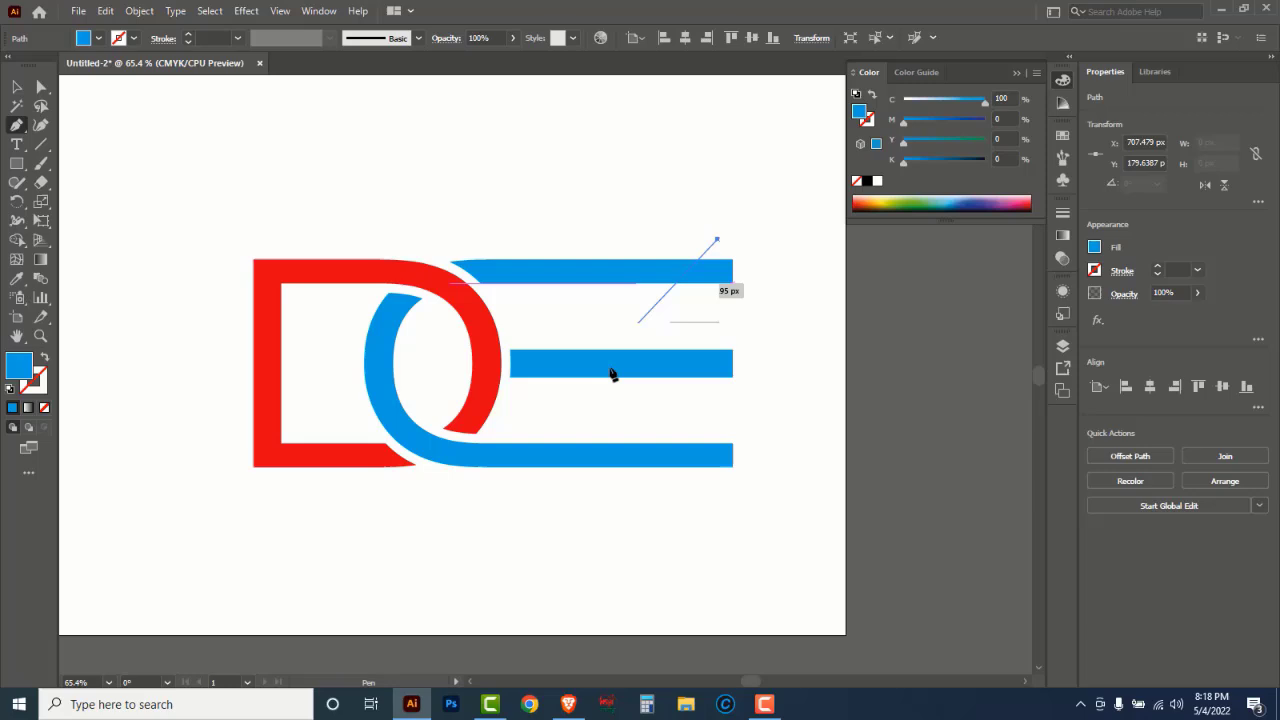
left_click(606, 488)
key("v")
Divide the E's blue pieces along the diagonal line with the Pathfinder Divide operation
left_click_drag(628, 204, 772, 508)
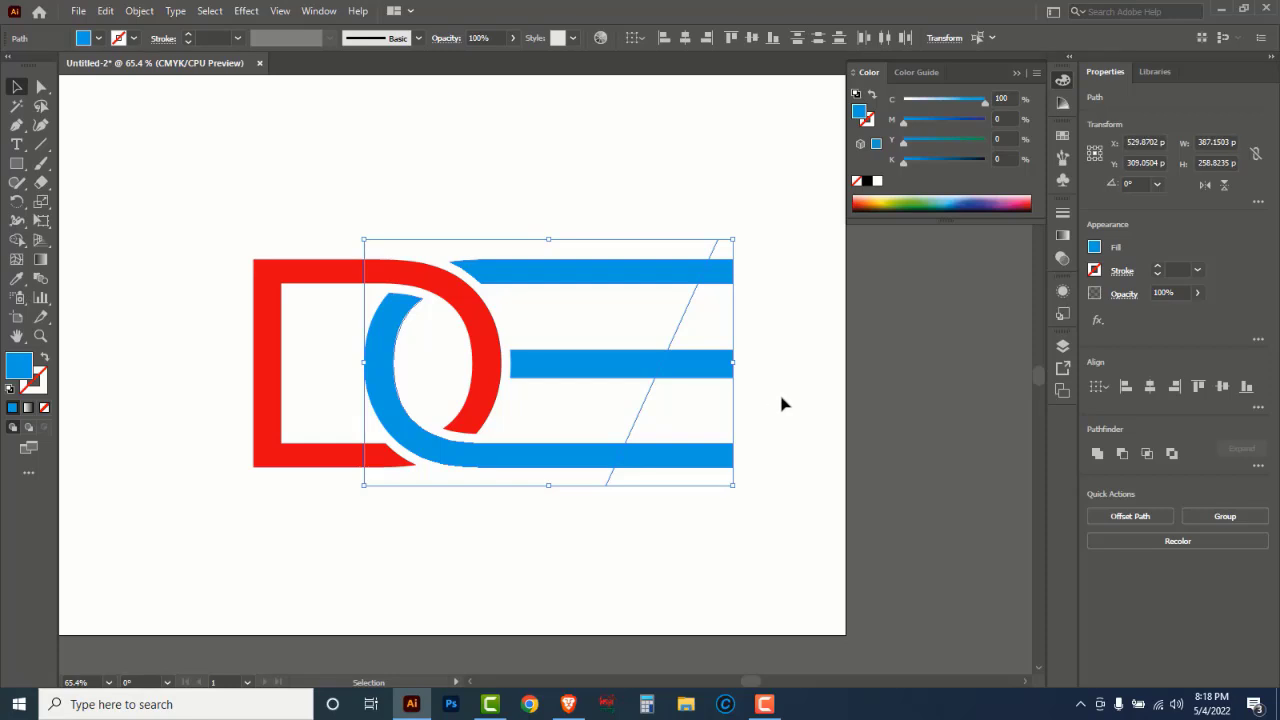
left_click(318, 11)
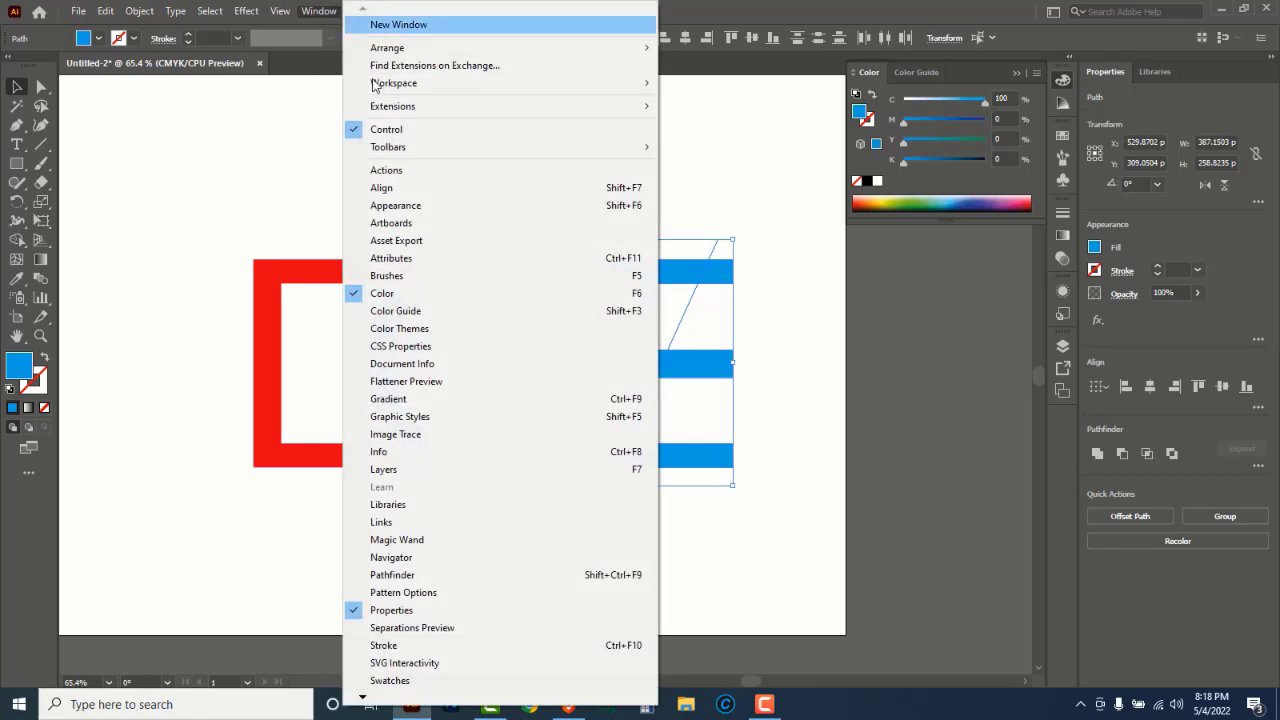
left_click(390, 189)
left_click(699, 107)
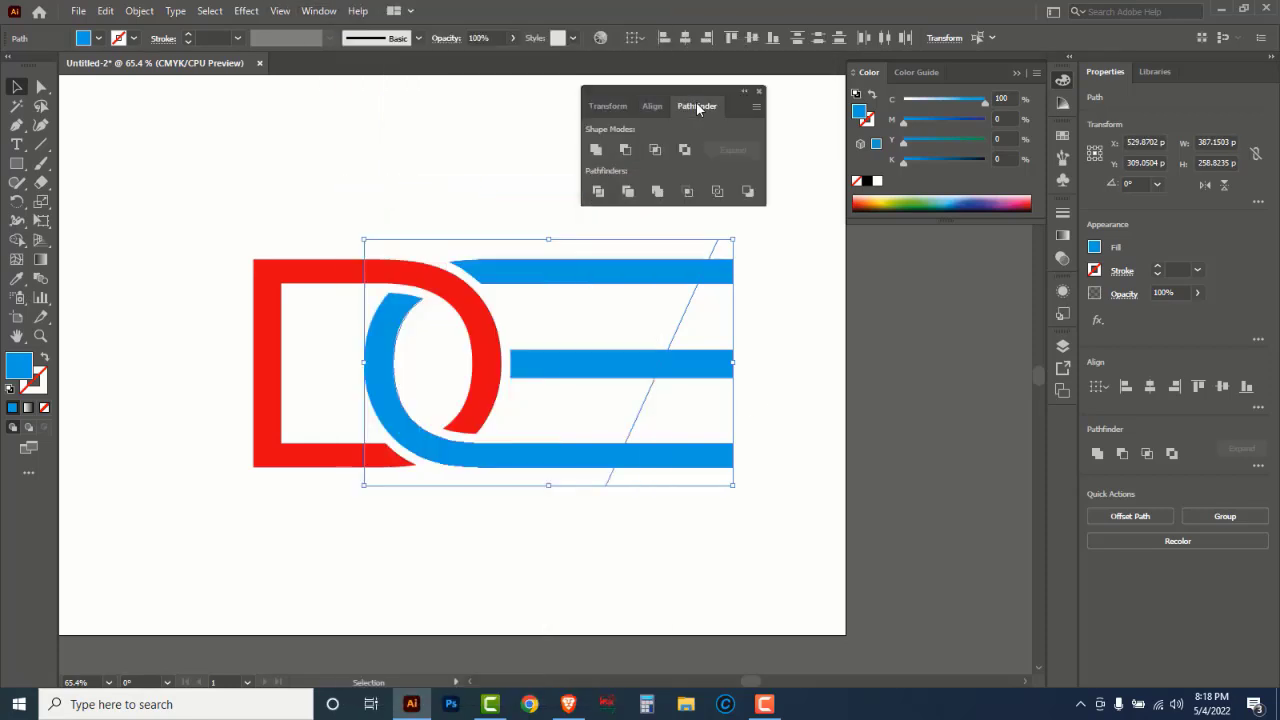
left_click(598, 192)
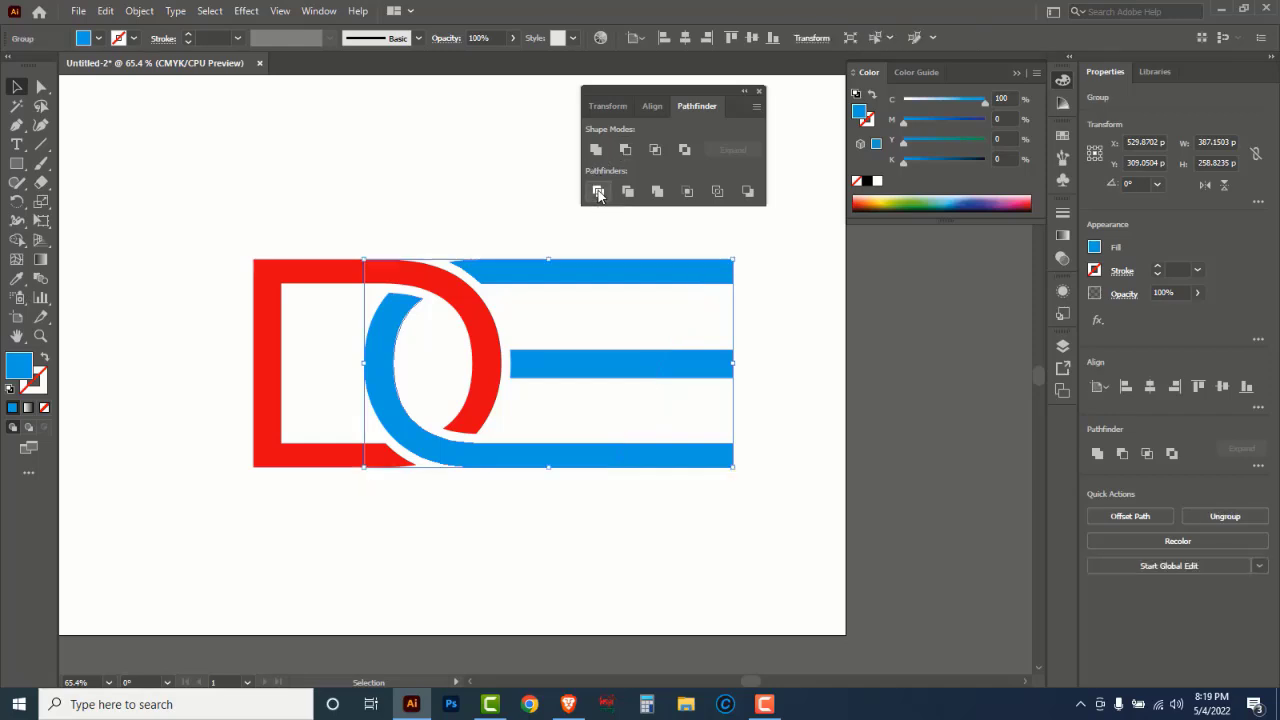
left_click(770, 311)
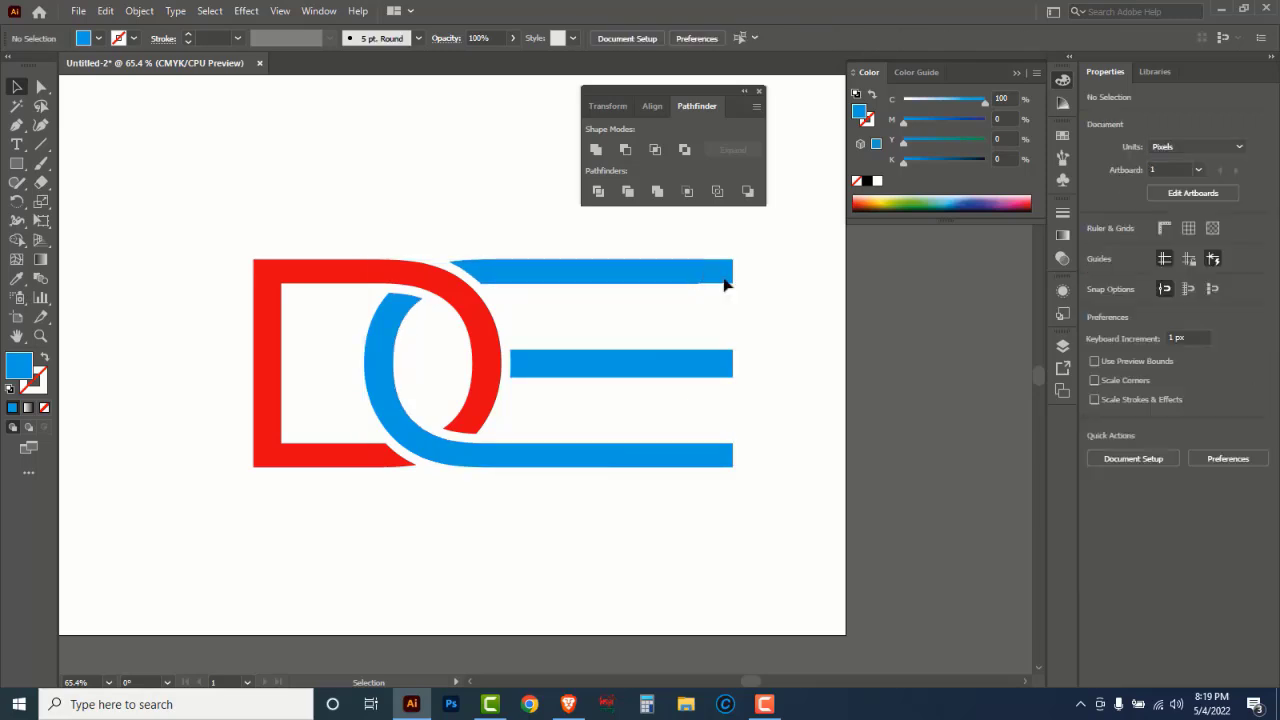
left_click_drag(729, 277, 674, 360)
key("a")
key("v")
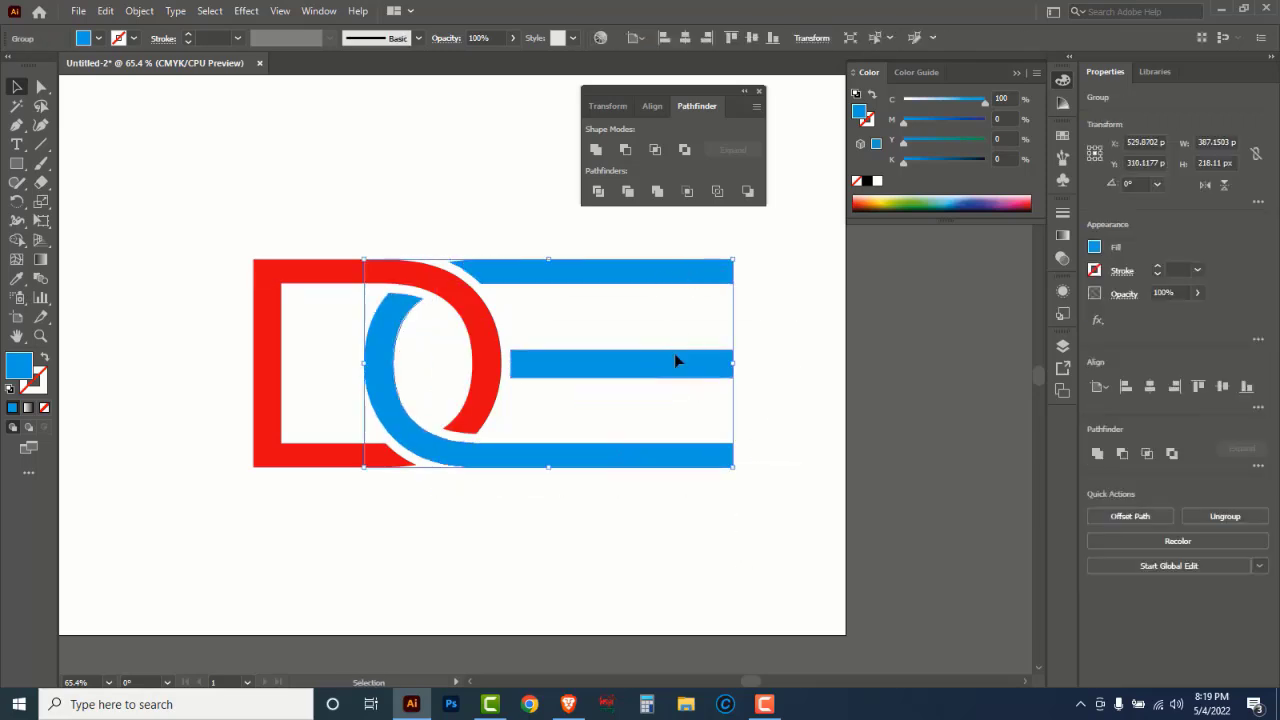
Ungroup the divided E so that its pieces can be selected separately
right_click(757, 279)
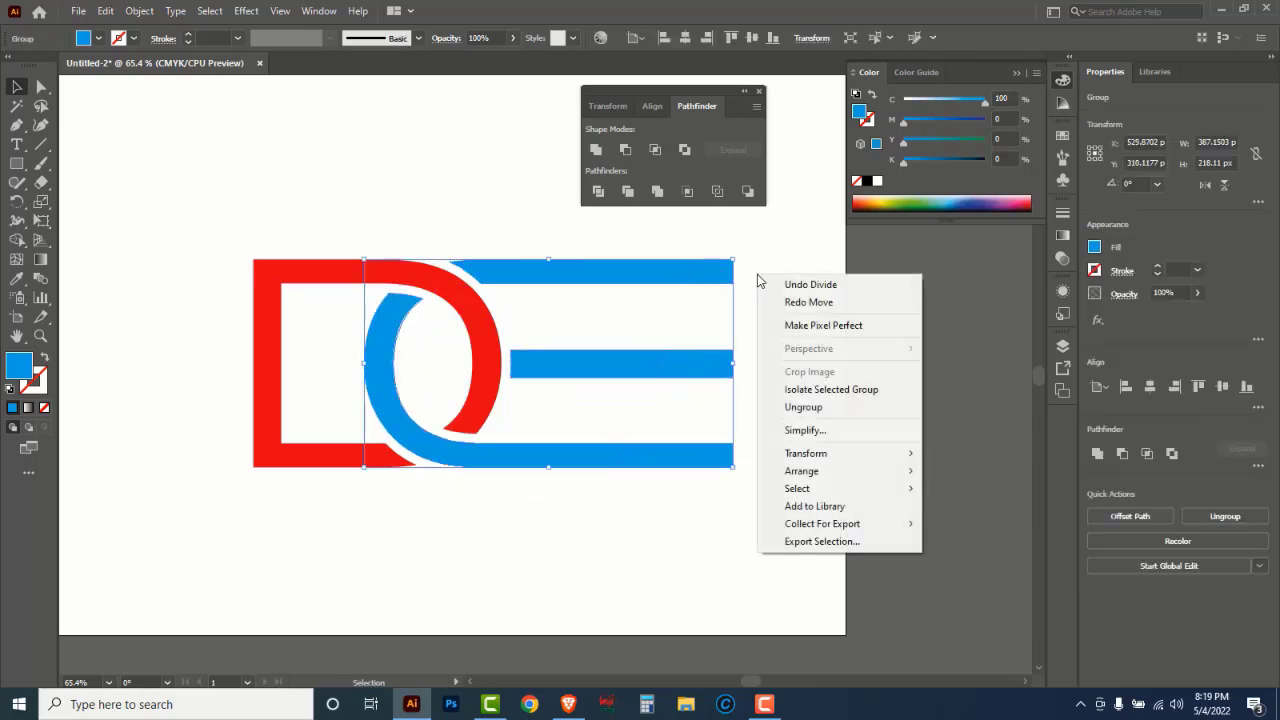
left_click(801, 407)
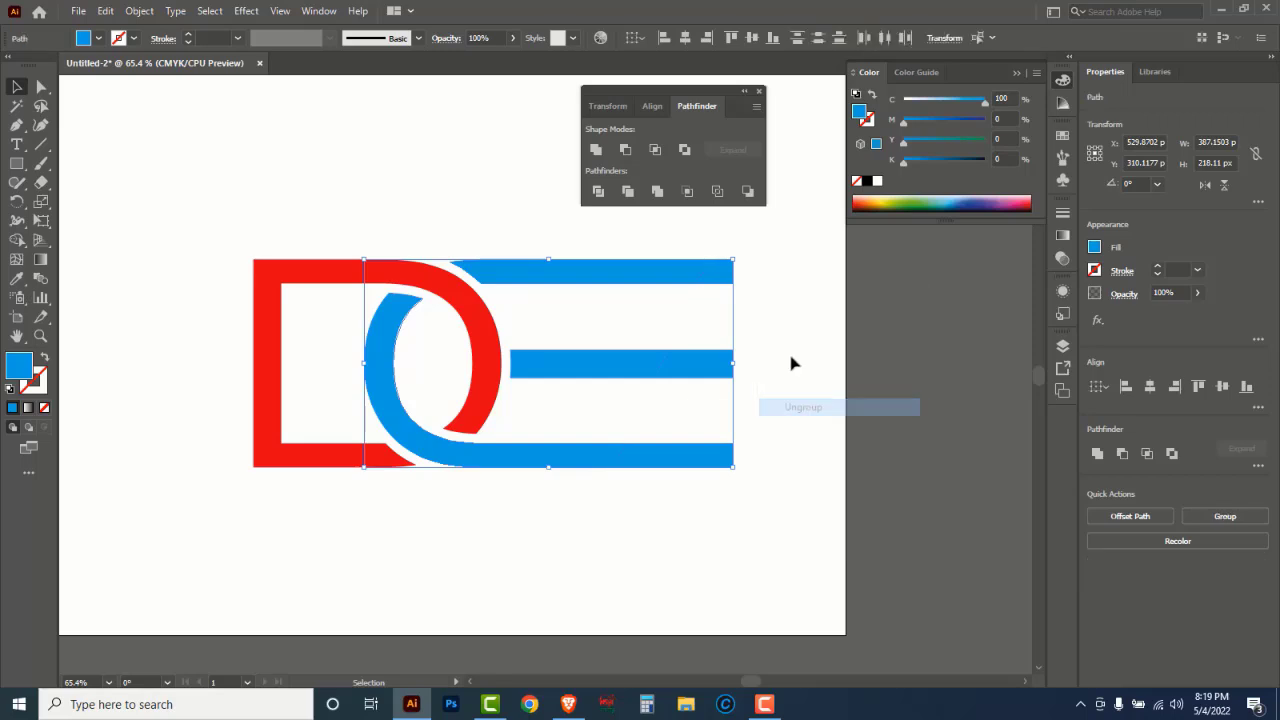
left_click(789, 363)
Delete the cut-off end pieces of the E's upper, middle and lower arms, right of the diagonal cut
left_click(726, 274)
key("Delete")
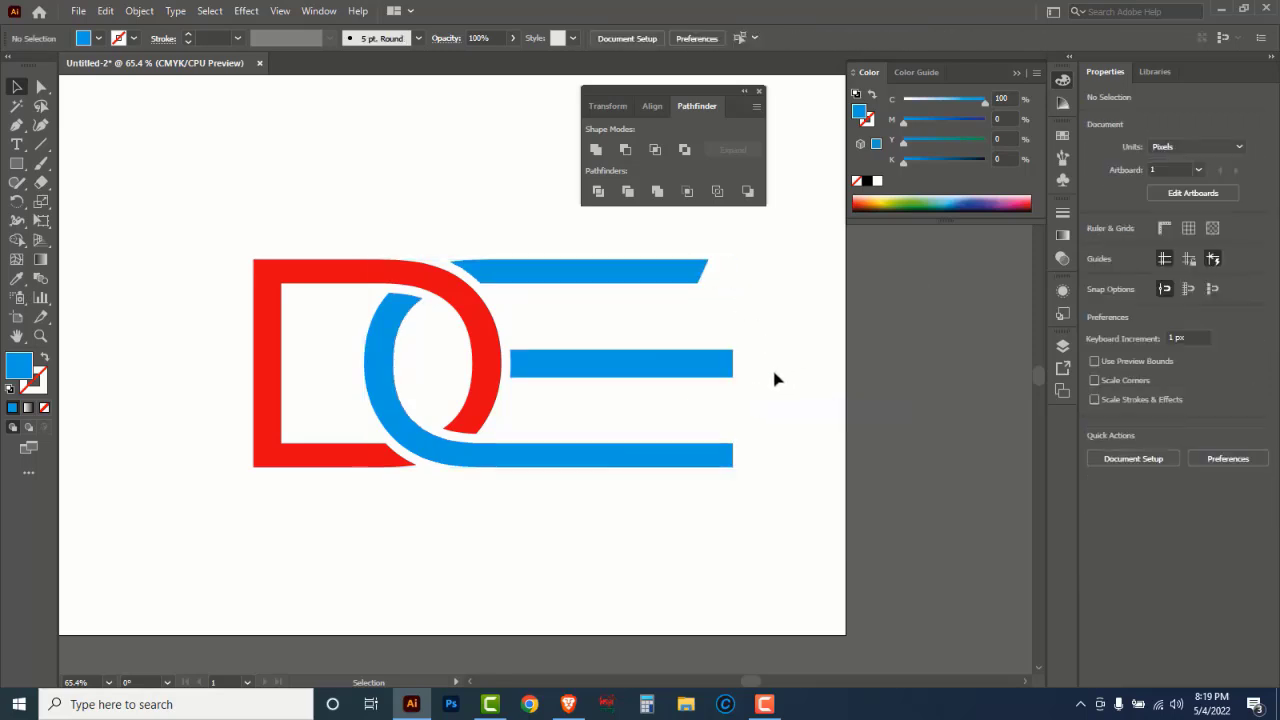
left_click(730, 376)
key("Delete")
left_click(710, 464)
key("Delete")
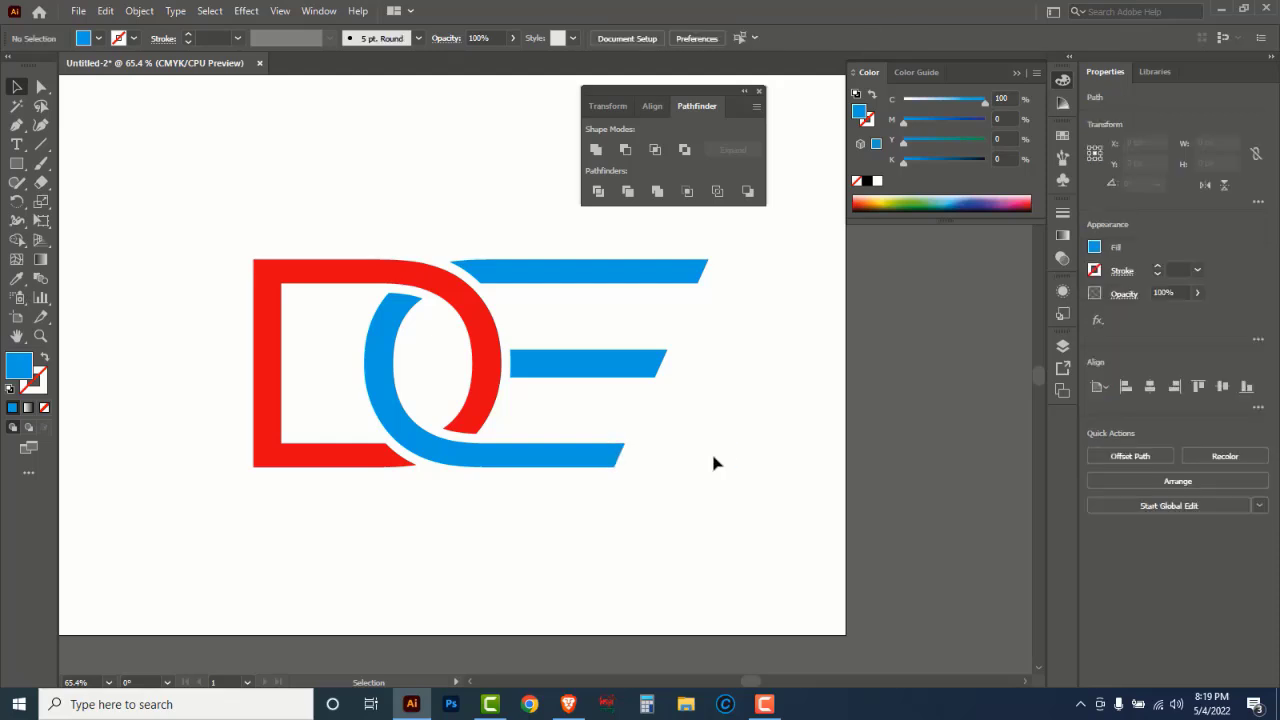
Round the bottom end corner of the E's lower arm to a radius of about 12 px
key("z")
left_click(600, 328)
left_click(517, 472)
key("v")
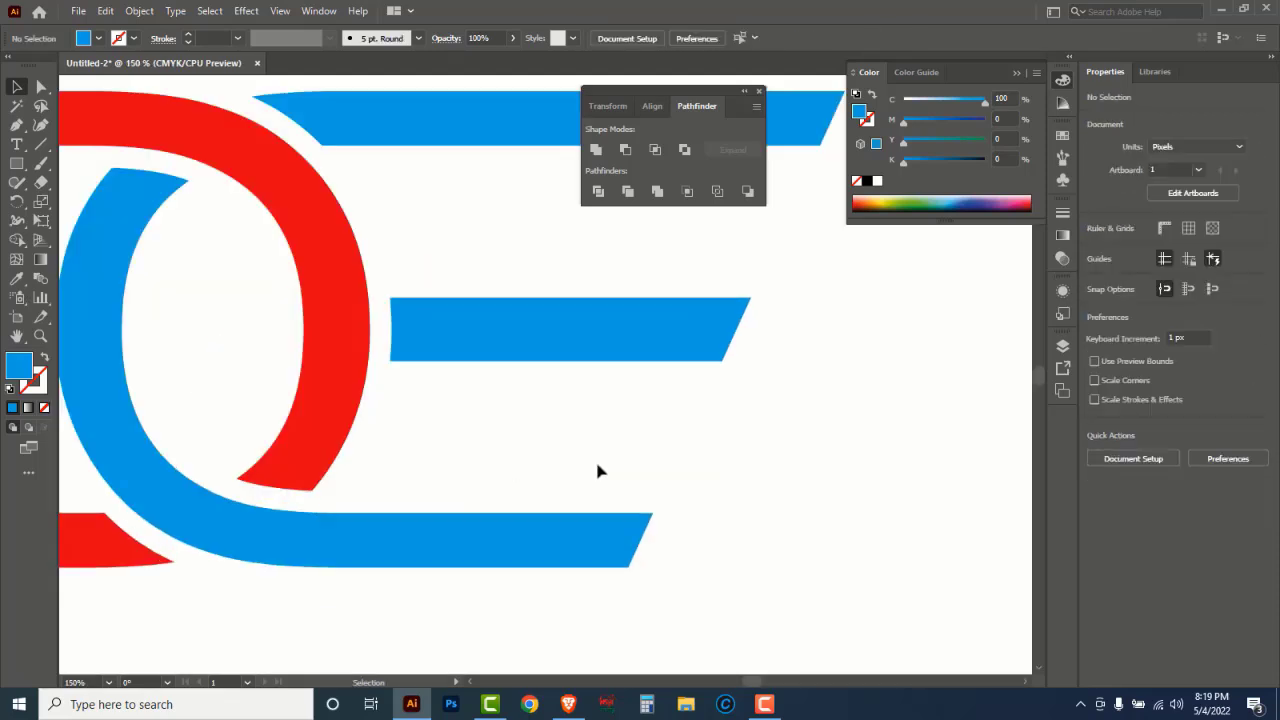
left_click_drag(600, 466, 632, 562)
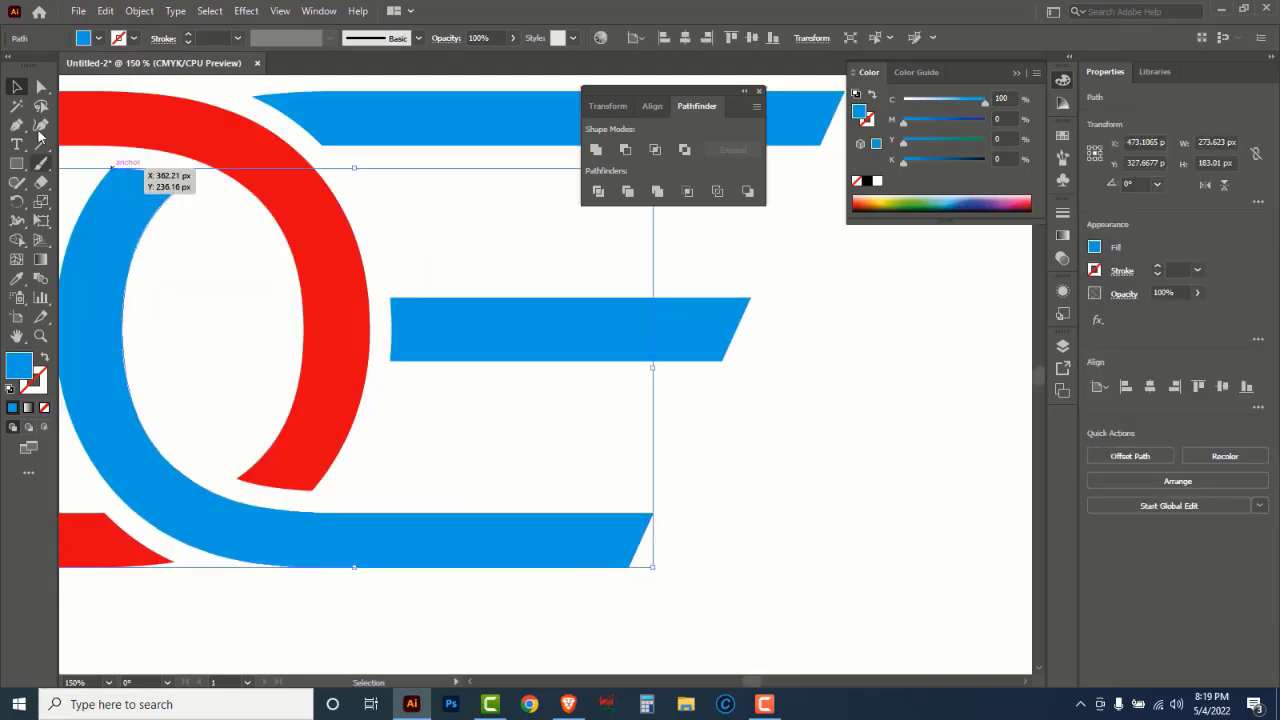
left_click(41, 87)
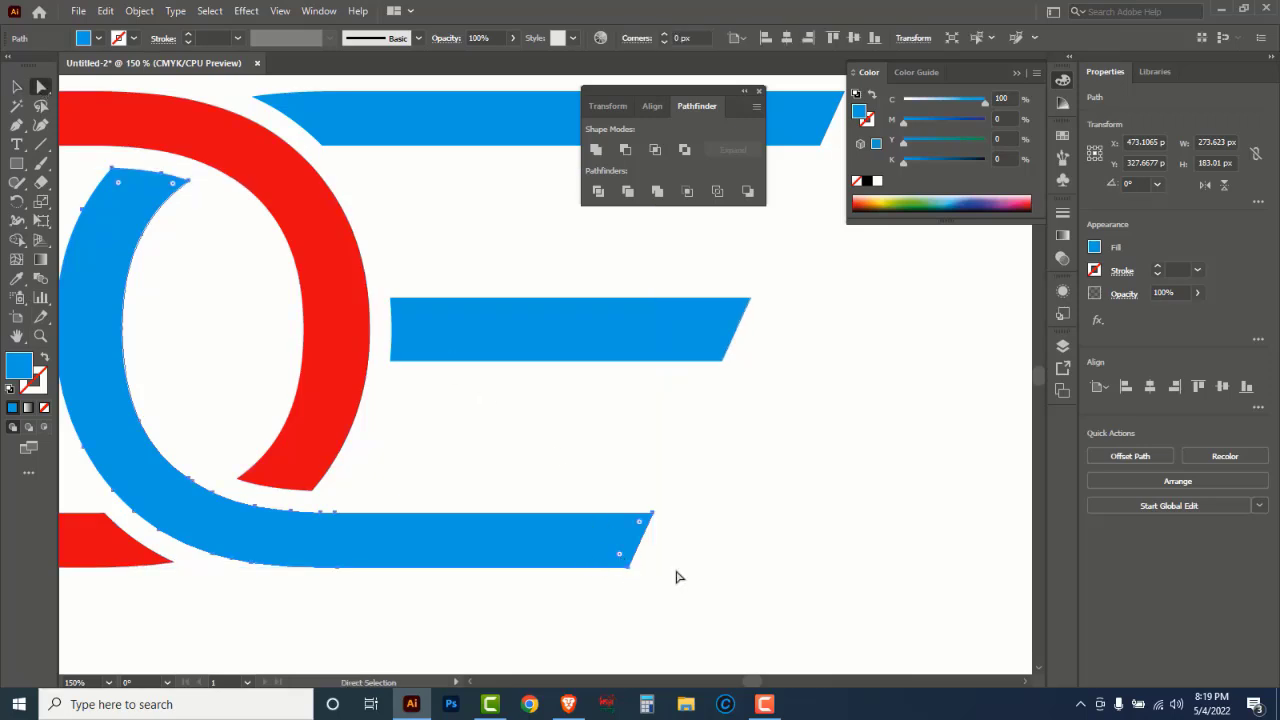
left_click_drag(660, 545, 586, 598)
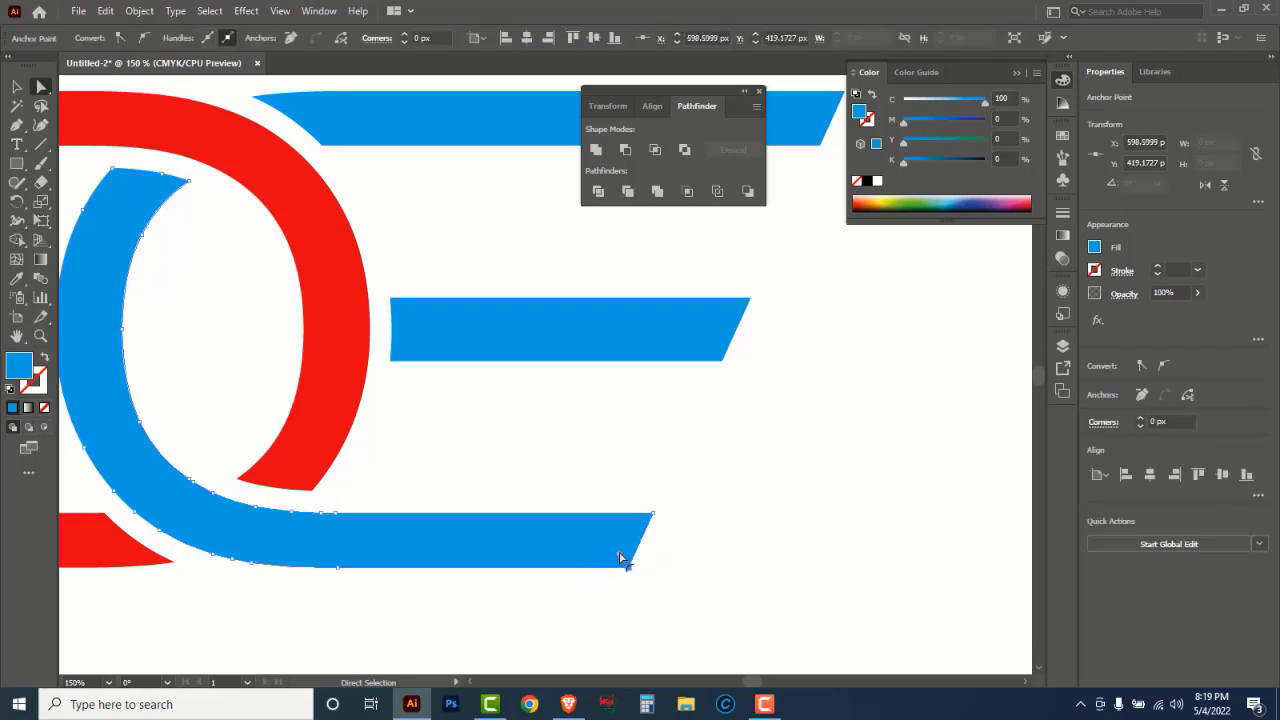
left_click_drag(620, 558, 606, 543)
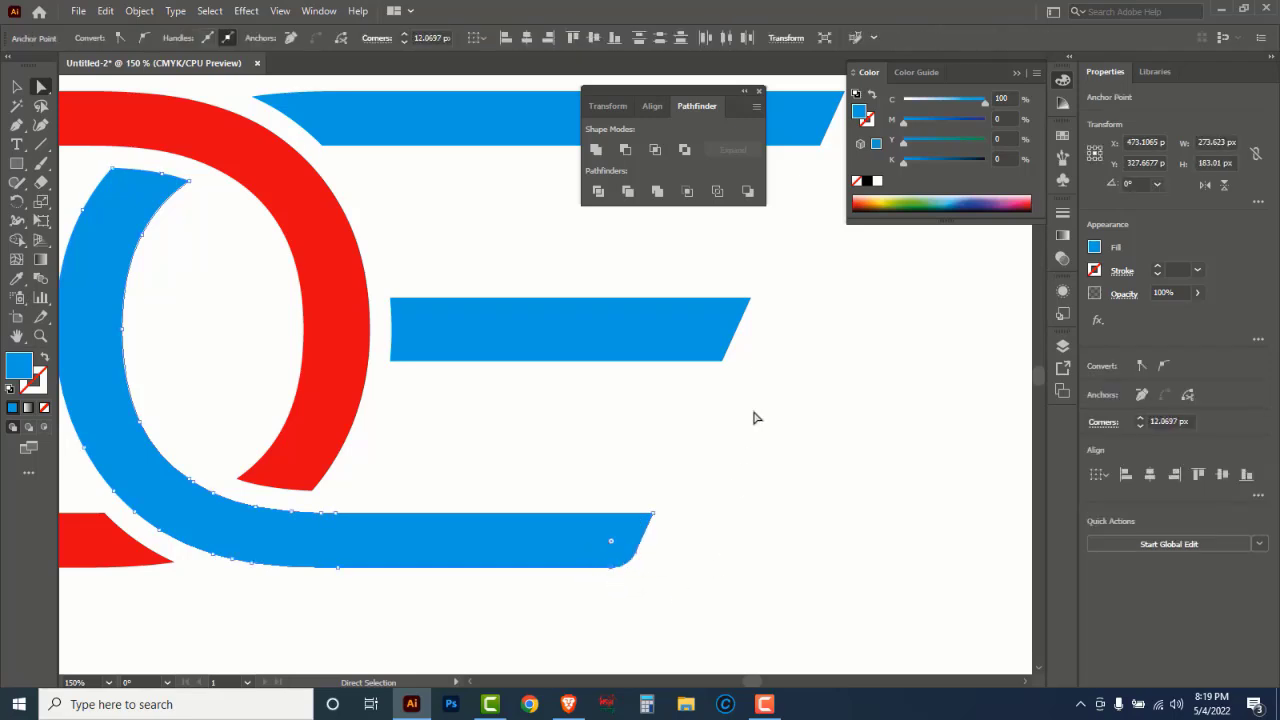
Round the bottom end corners of the E's middle and upper arms to a radius of about 15 px each
left_click_drag(751, 351, 700, 332)
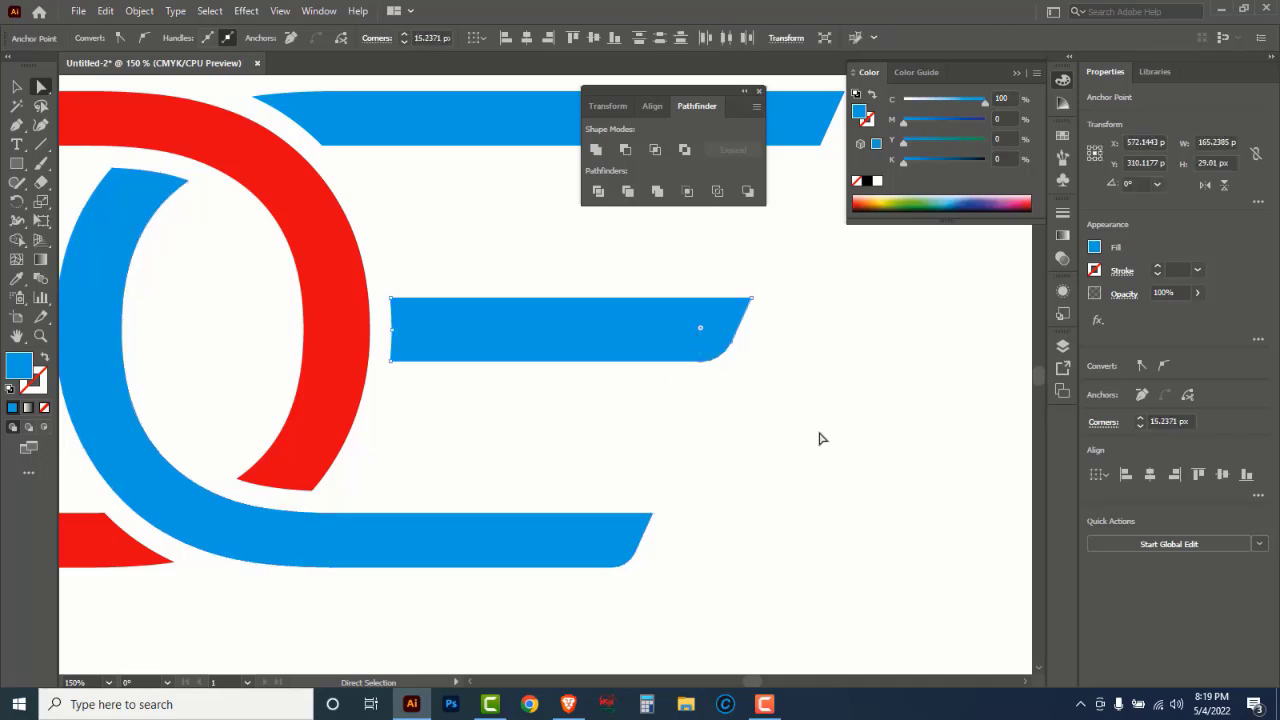
scroll(836, 447, "up", 2)
scroll(836, 447, "up", 2)
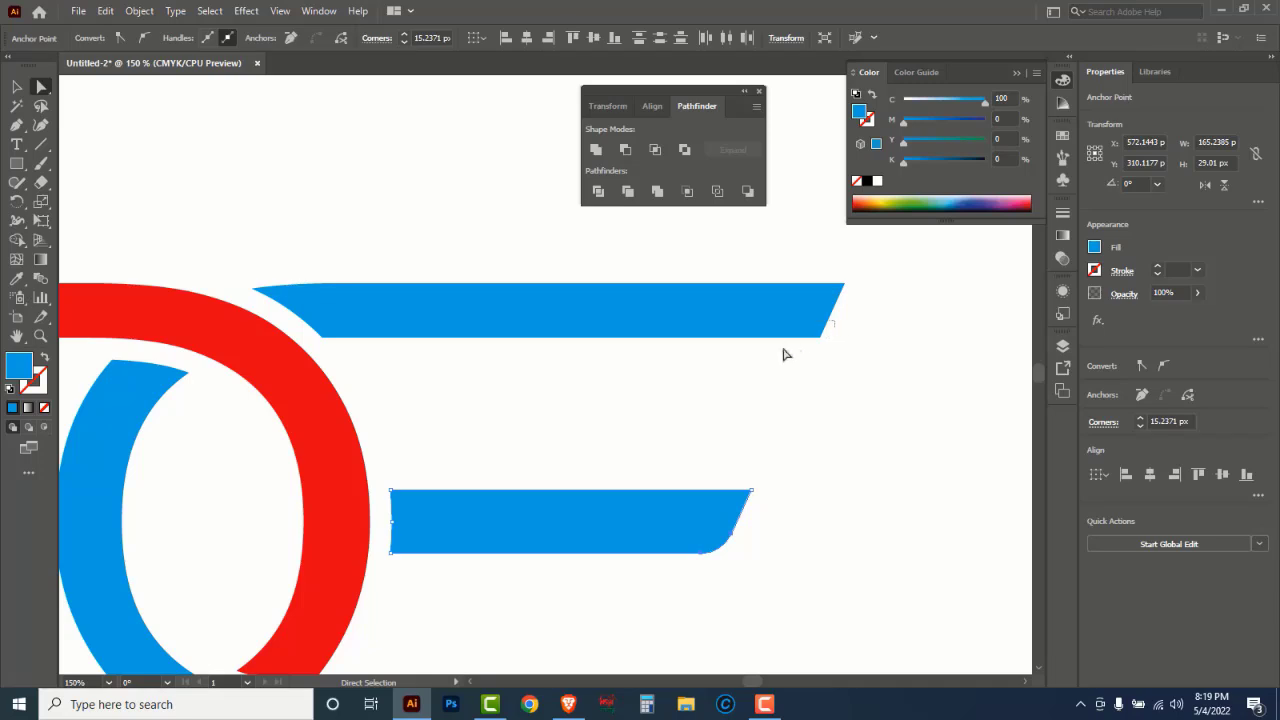
left_click_drag(785, 354, 800, 309)
scroll(830, 390, "down", 2)
scroll(751, 517, "down", 1)
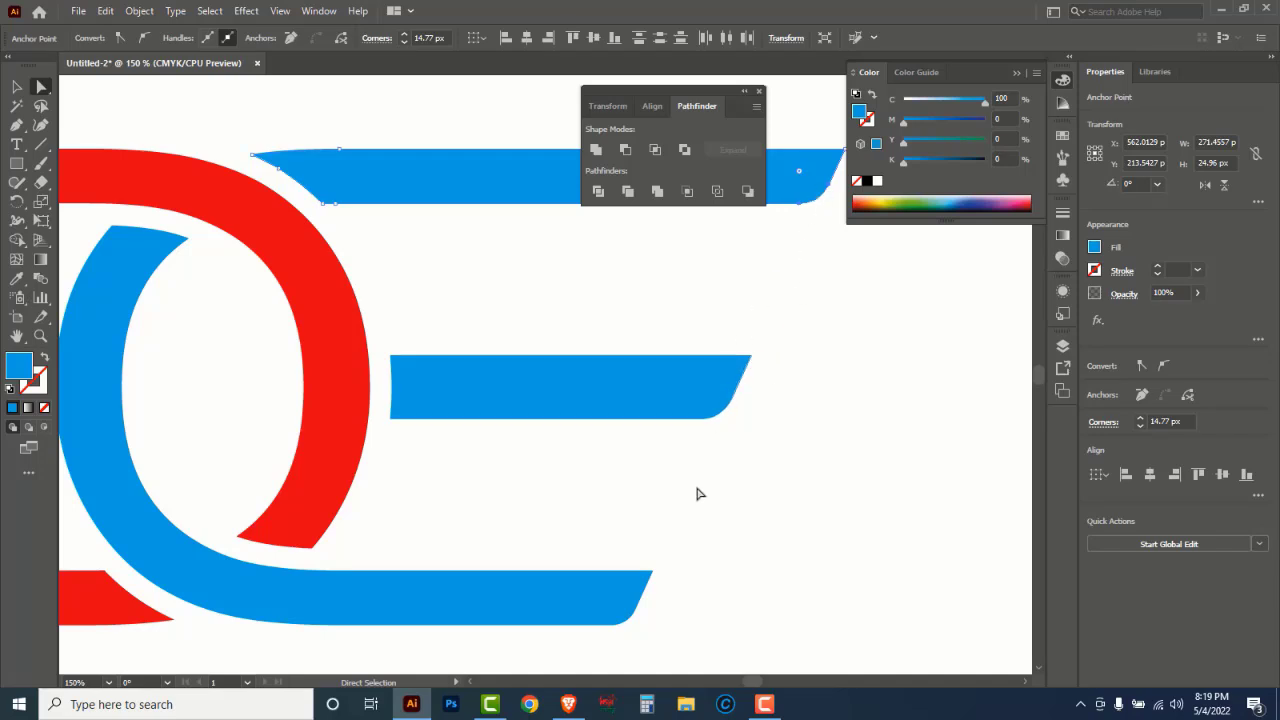
key("v")
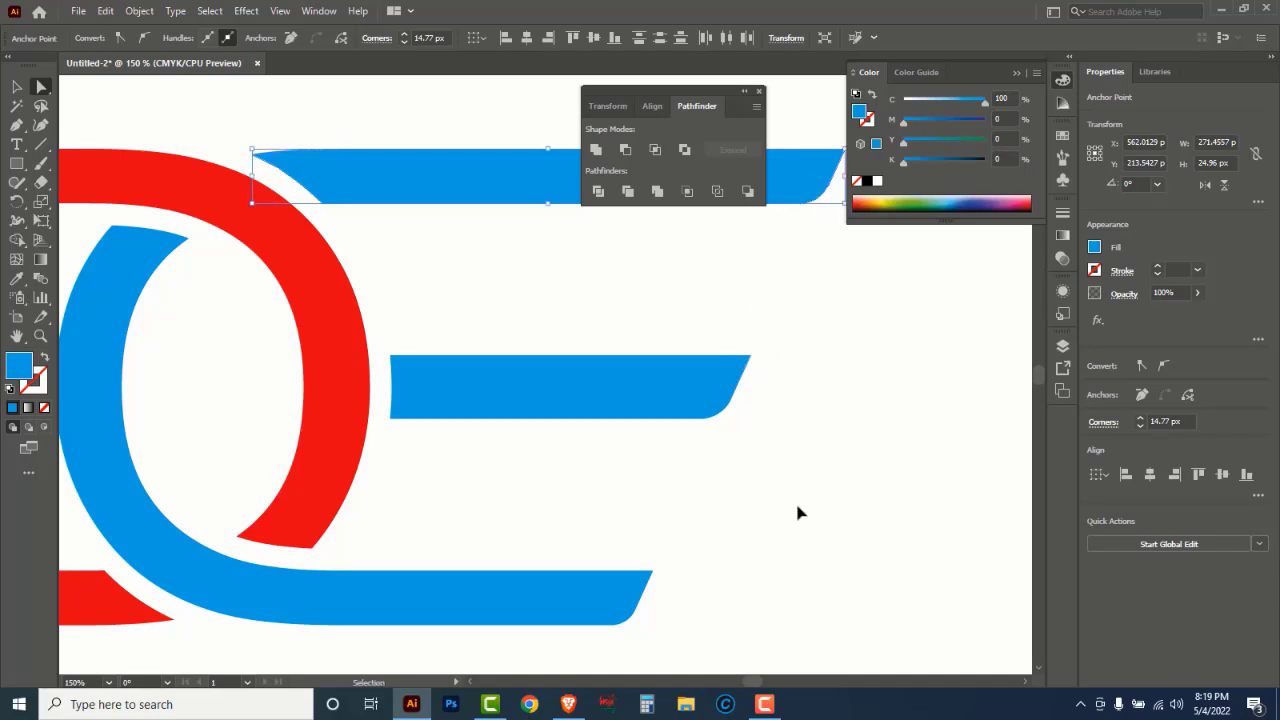
Undo the corner rounding on all three E arms
key("ctrl+z")
key("ctrl+z")
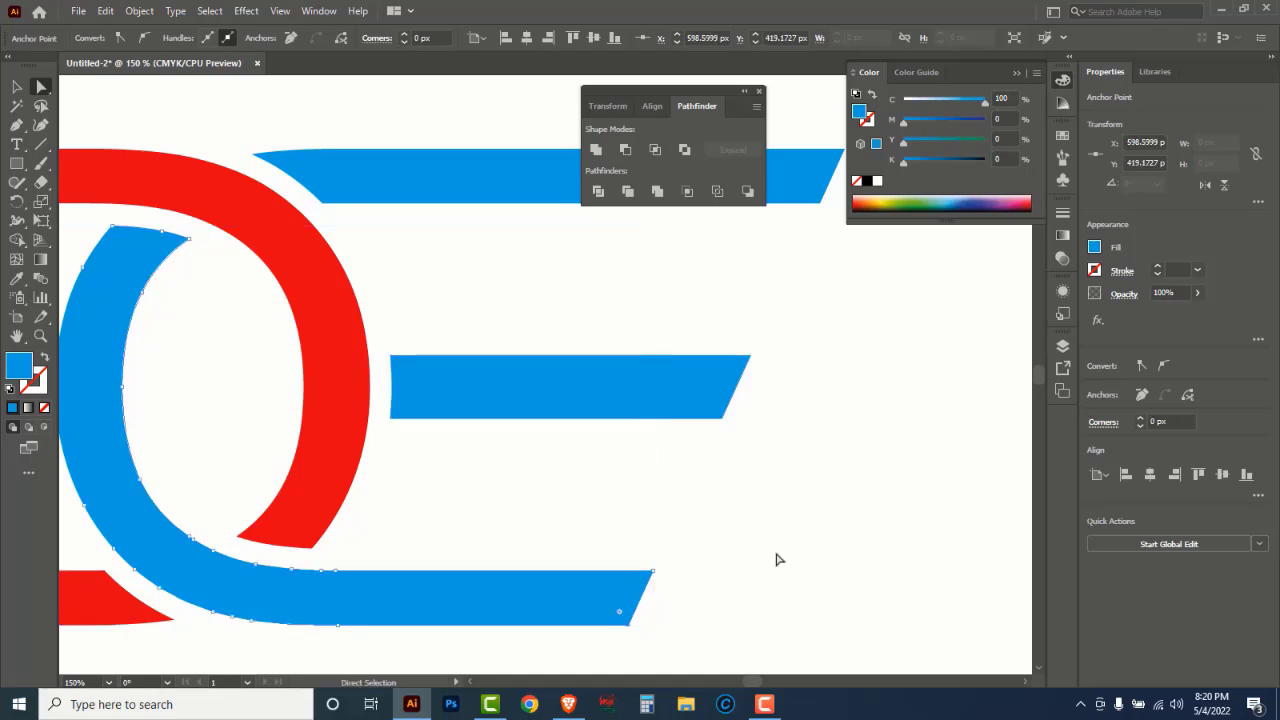
Round the bottom end corners of the E's upper, middle and lower arms together to a radius of about 17 px
left_click_drag(779, 560, 473, 494)
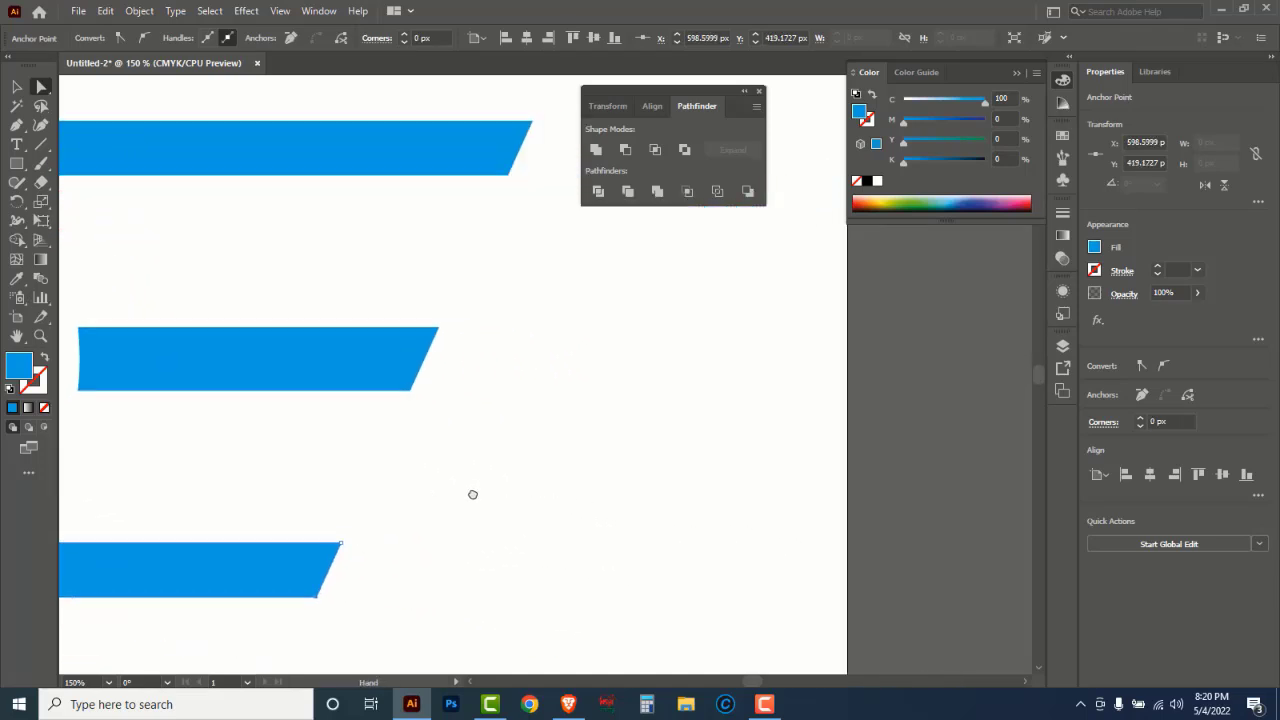
left_click_drag(335, 577, 267, 635)
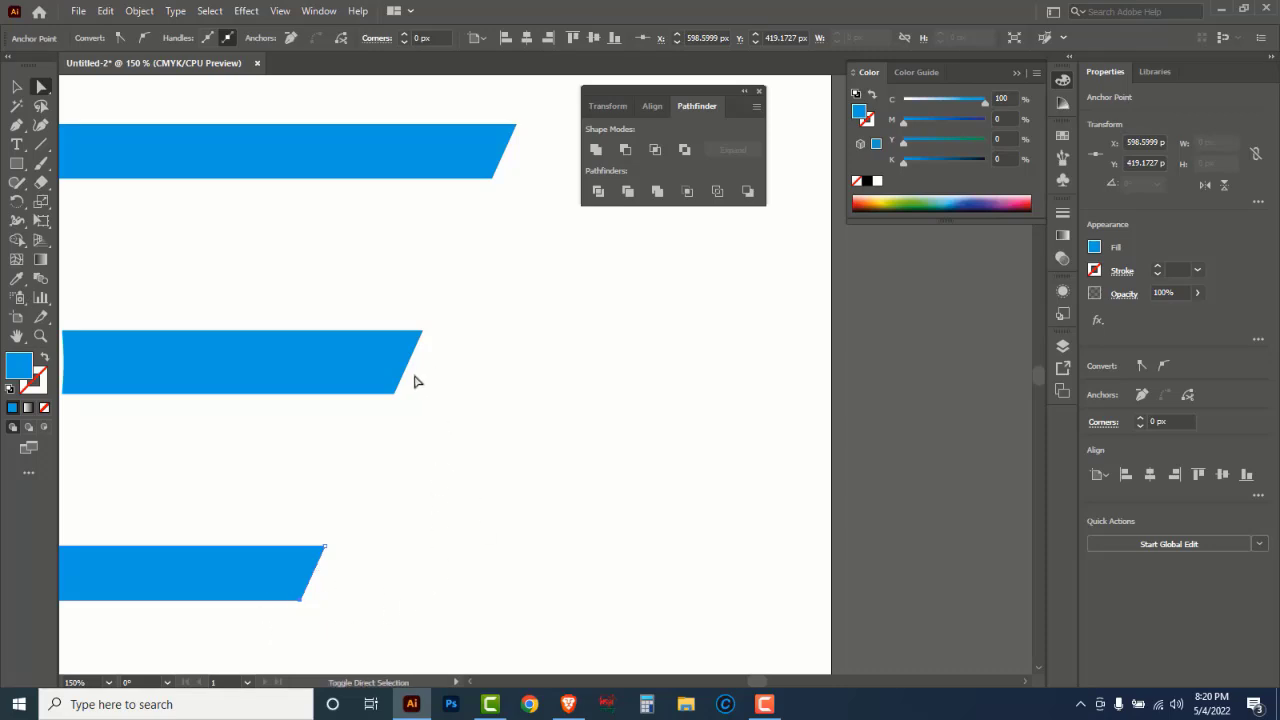
left_click_drag(417, 381, 362, 418)
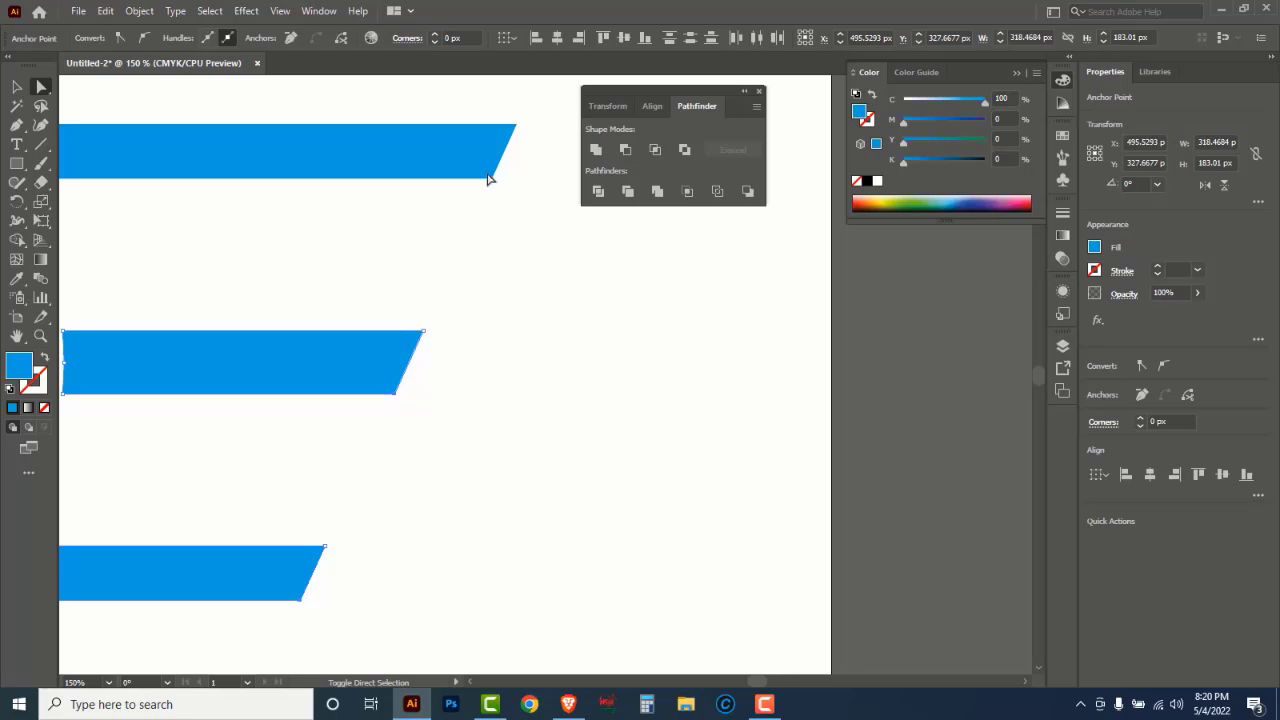
left_click_drag(514, 158, 450, 212)
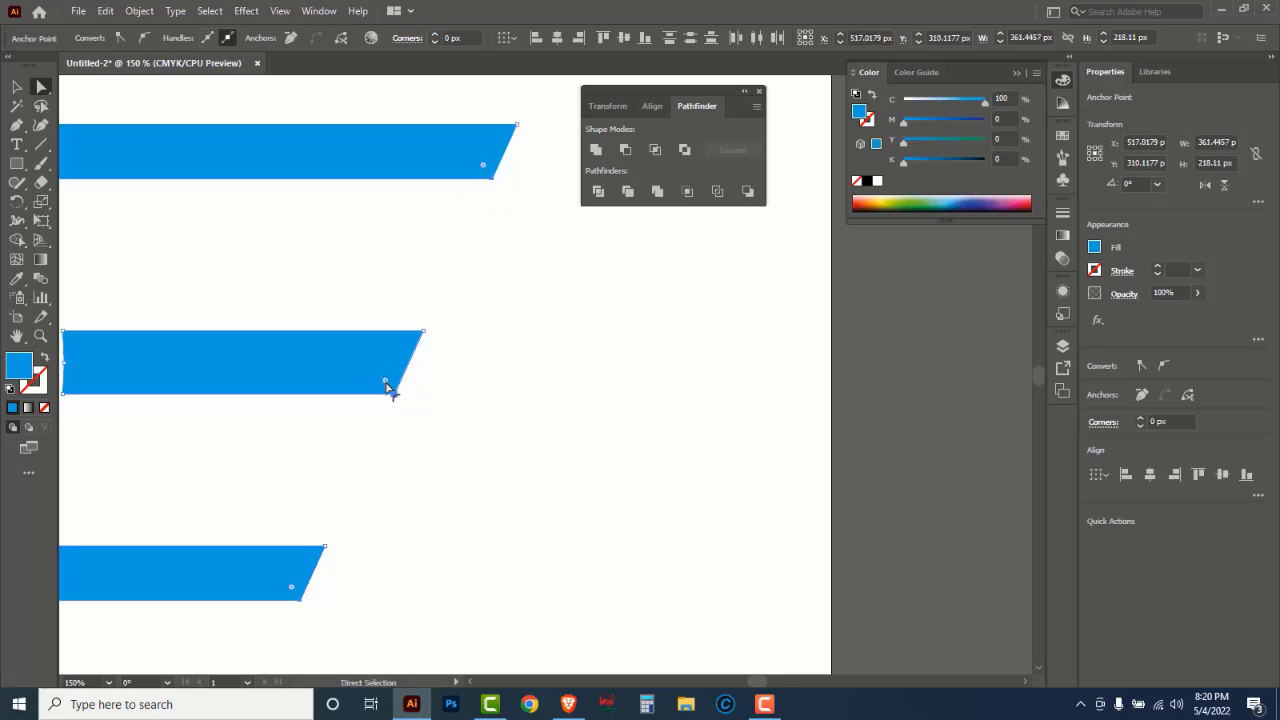
left_click_drag(387, 385, 367, 361)
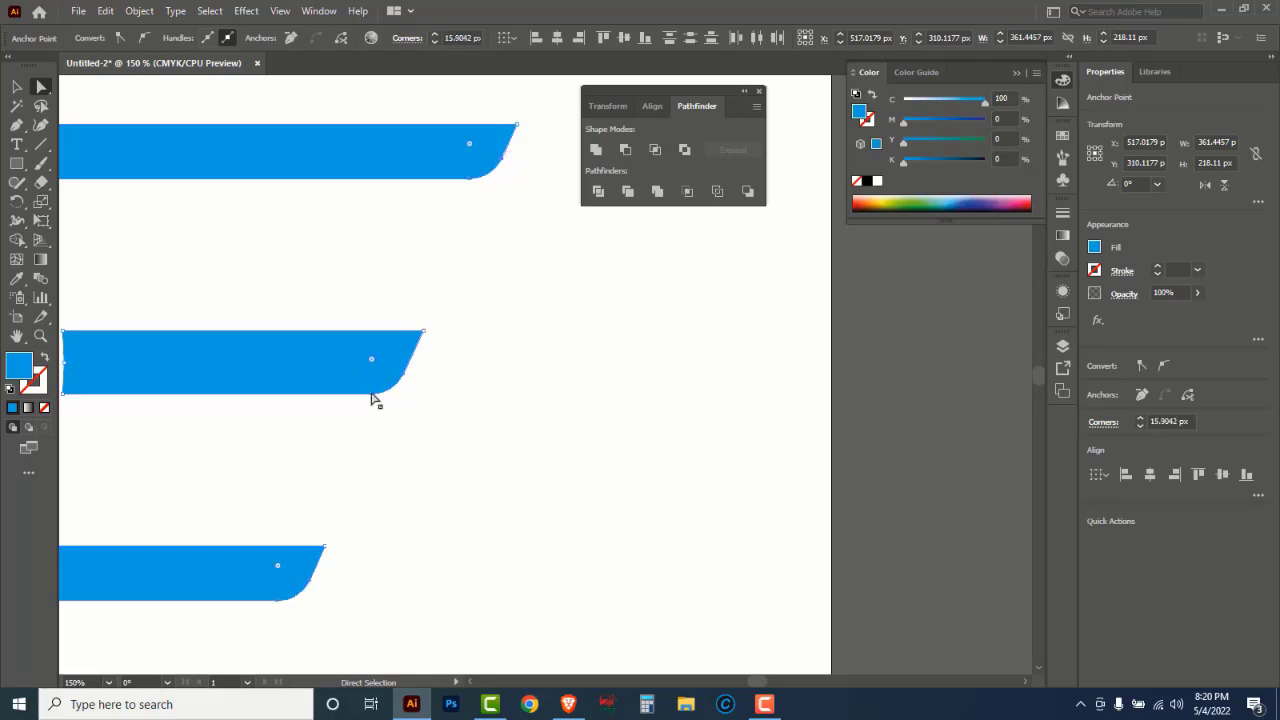
mouse_move(372, 358)
left_mouse_down()
mouse_move(383, 370)
mouse_move(348, 348)
mouse_move(371, 357)
left_mouse_up()
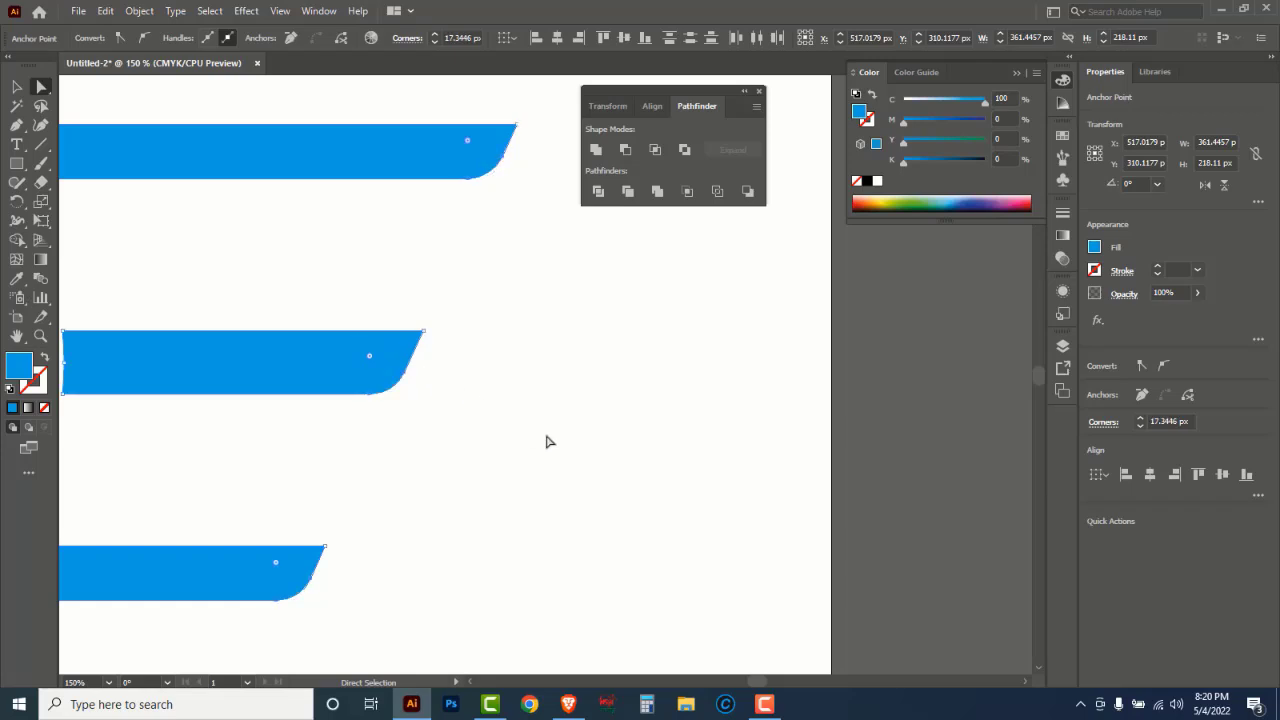
left_click(543, 375, "ctrl+alt")
left_click_drag(497, 431, 808, 500)
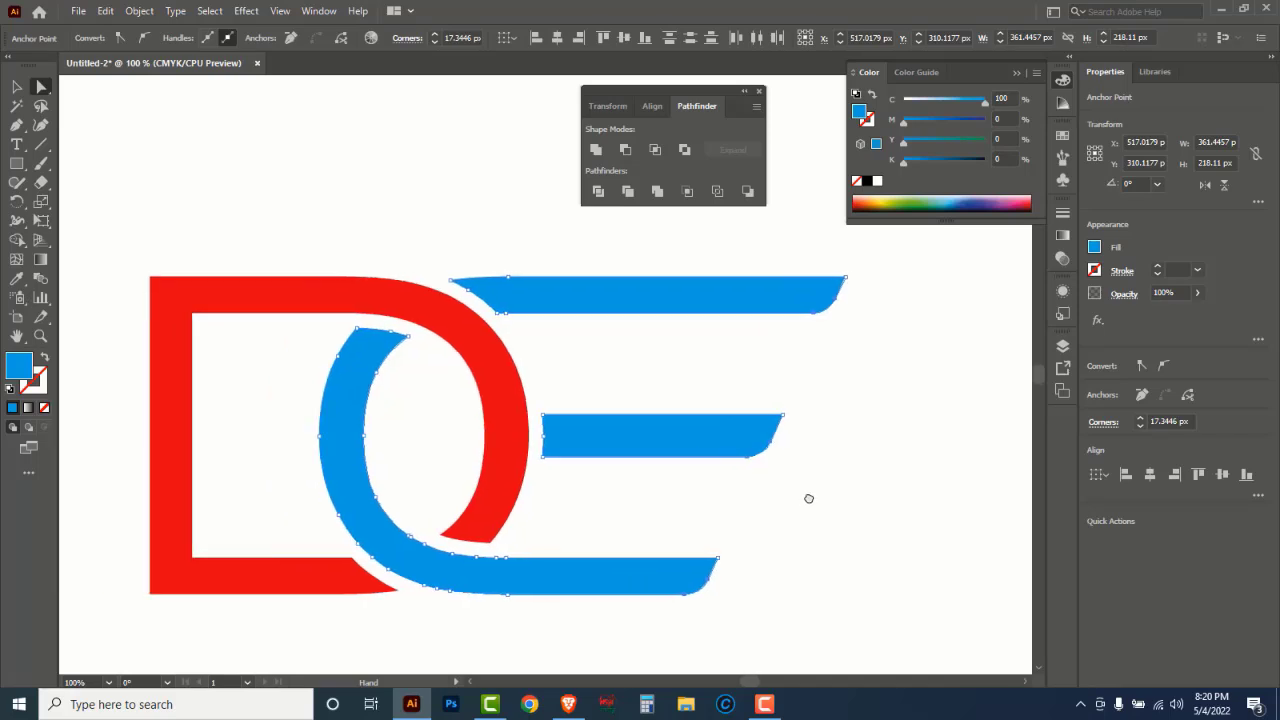
Scale the whole DE logo down to about 274 by 125 px and place a duplicate directly below the original
left_click(16, 87)
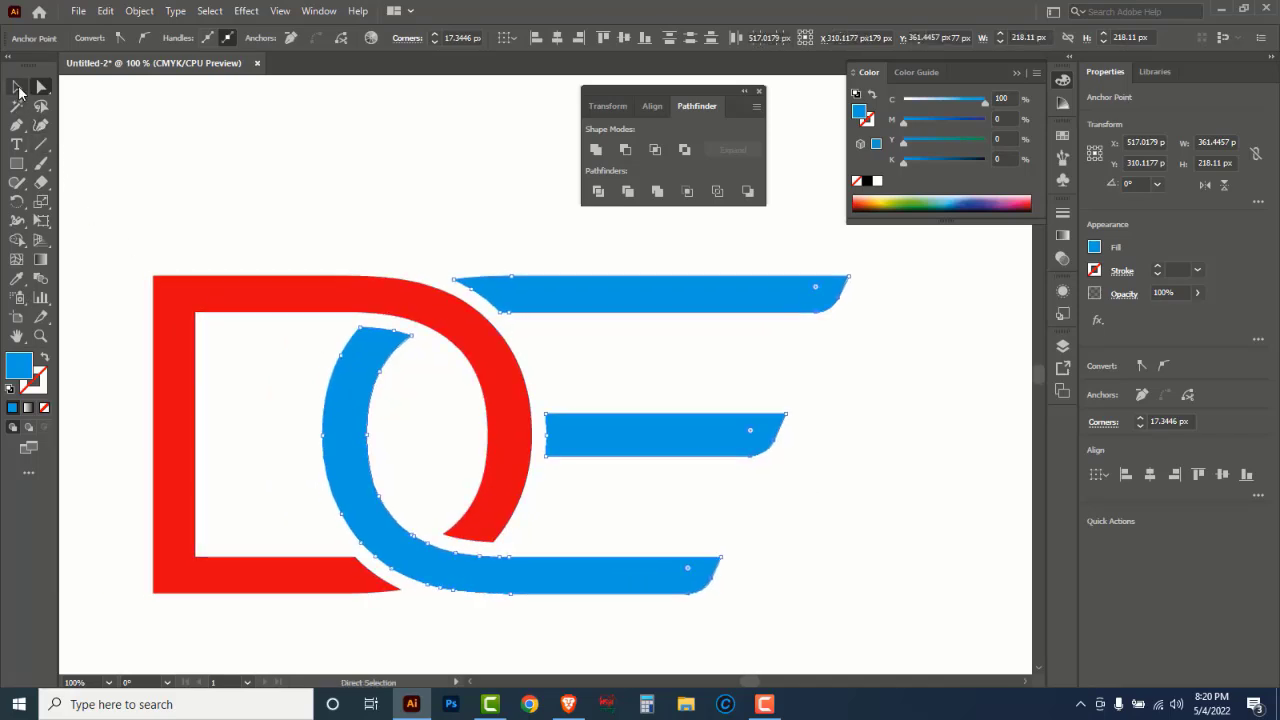
left_click(280, 129)
key("ctrl+minus")
left_click_drag(289, 210, 815, 550)
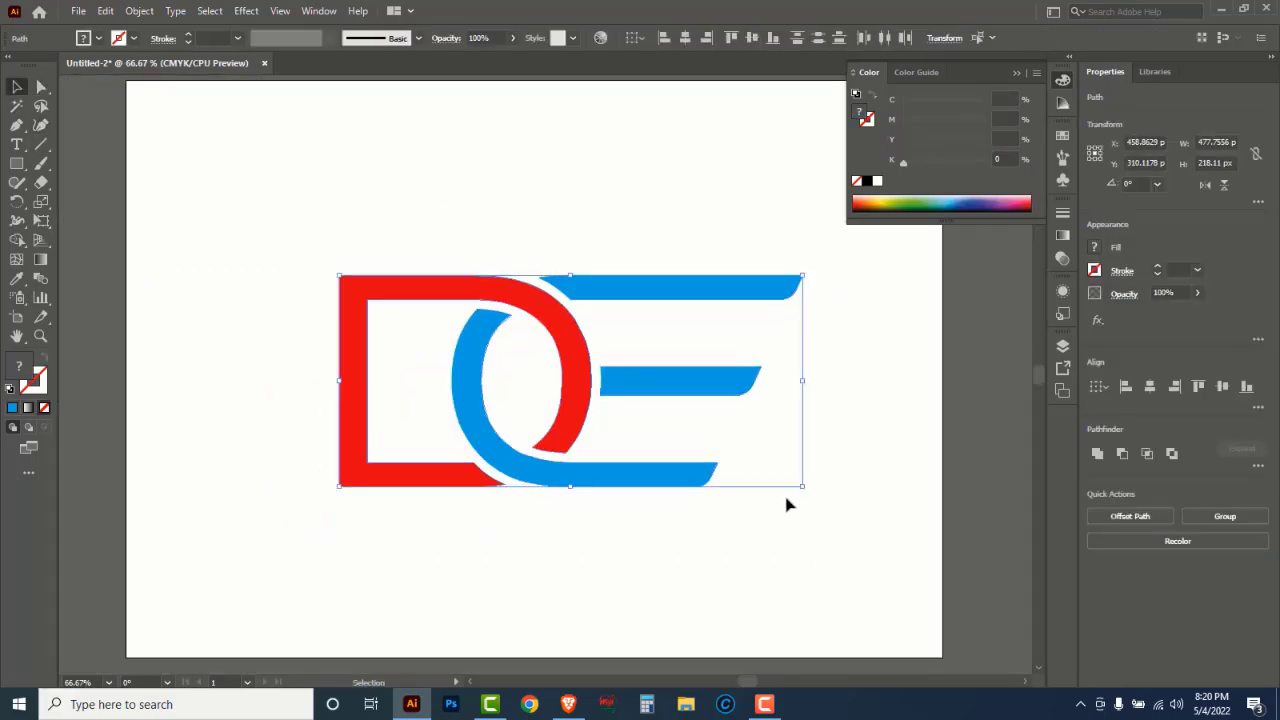
left_click_drag(802, 487, 708, 446)
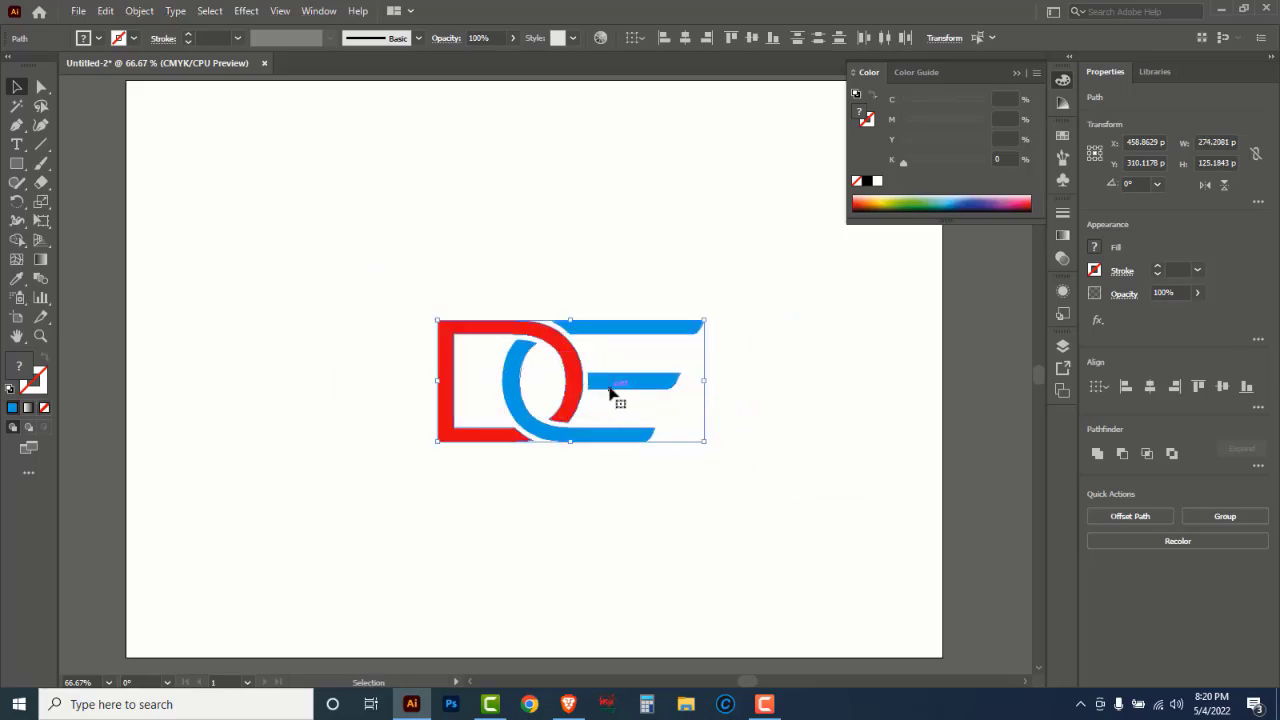
left_click_drag(614, 394, 576, 425)
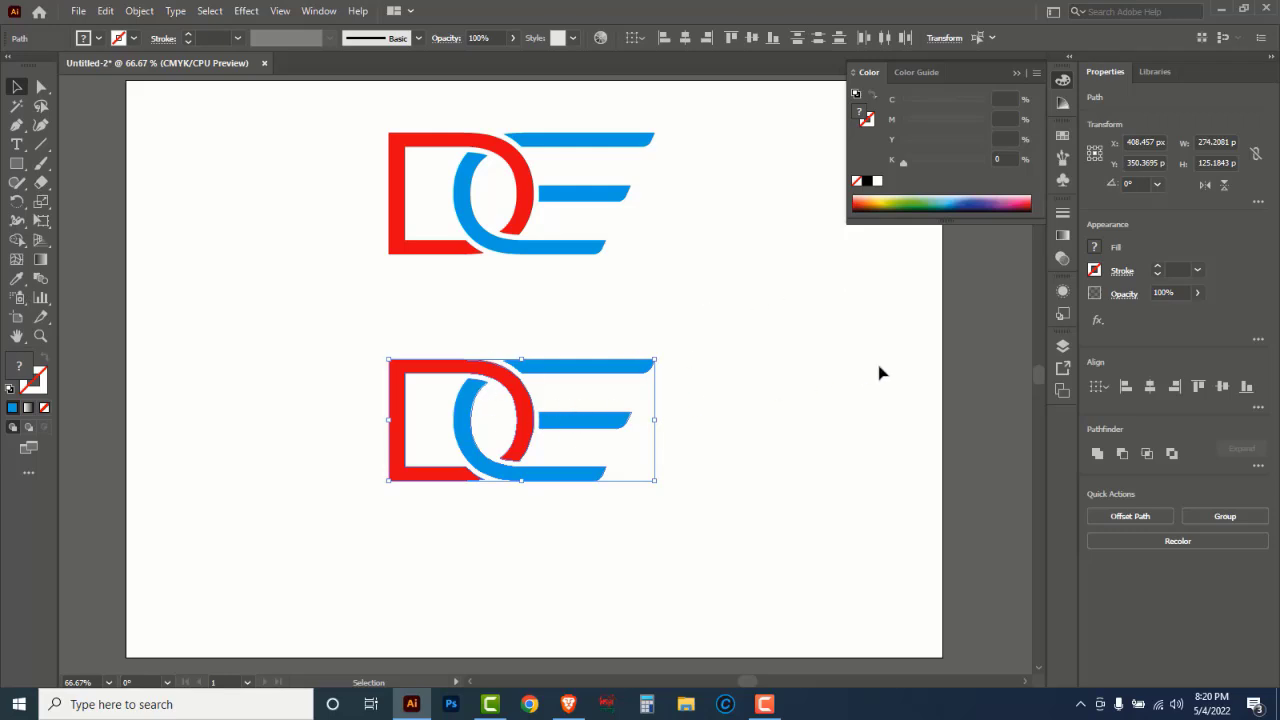
Fill the lower logo copy with a linear gradient and set its end stop to the dark blue swatch in CMYK mode
left_click(1063, 236)
left_click(928, 328)
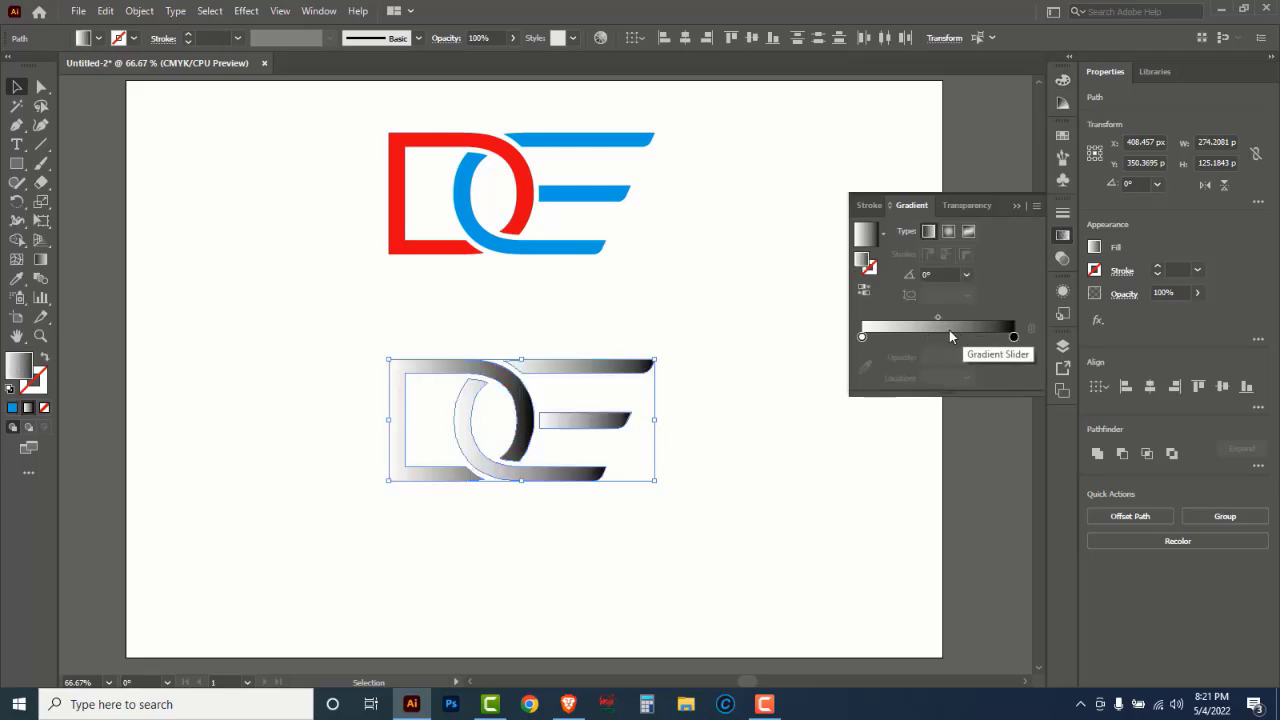
double_click(1014, 339)
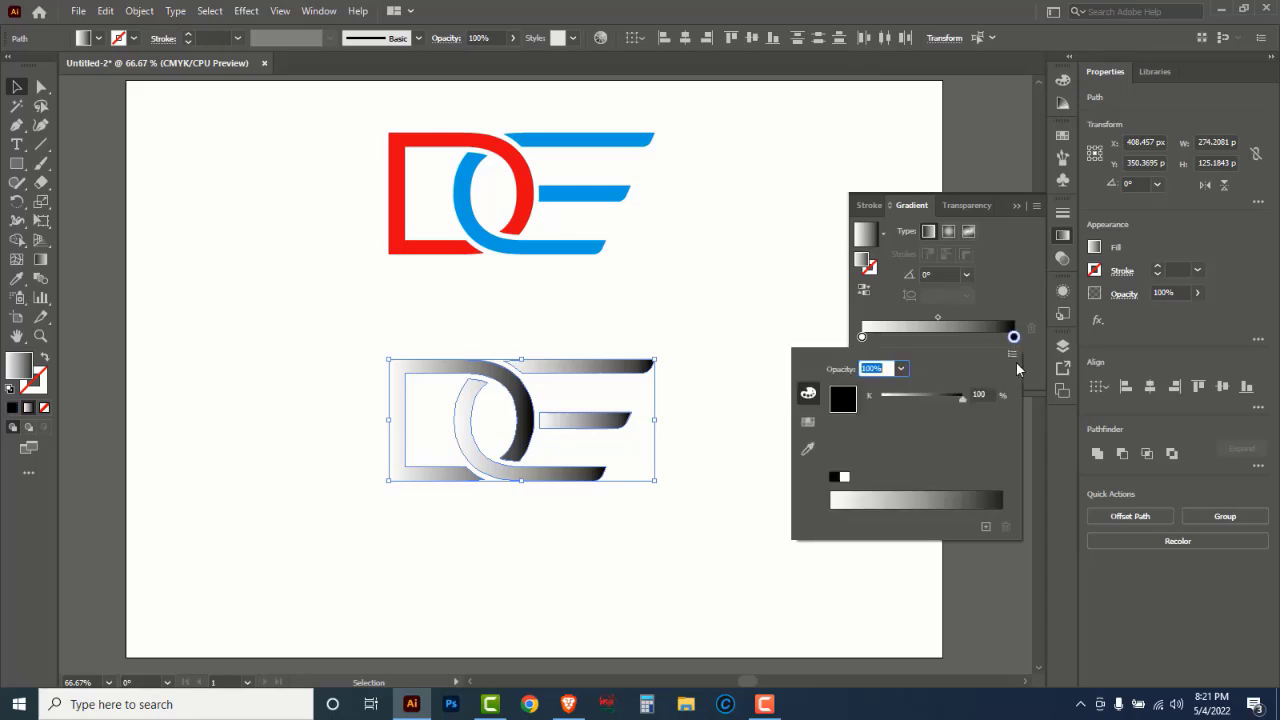
left_click(1012, 354)
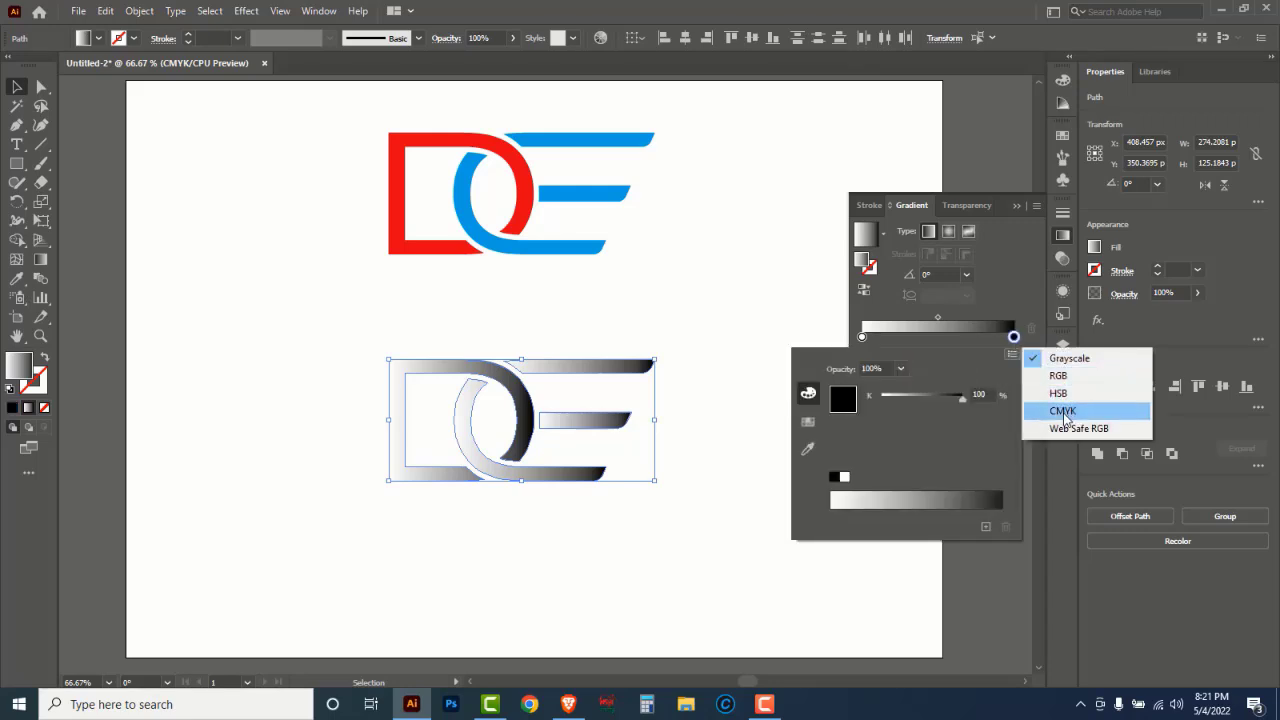
left_click(1064, 414)
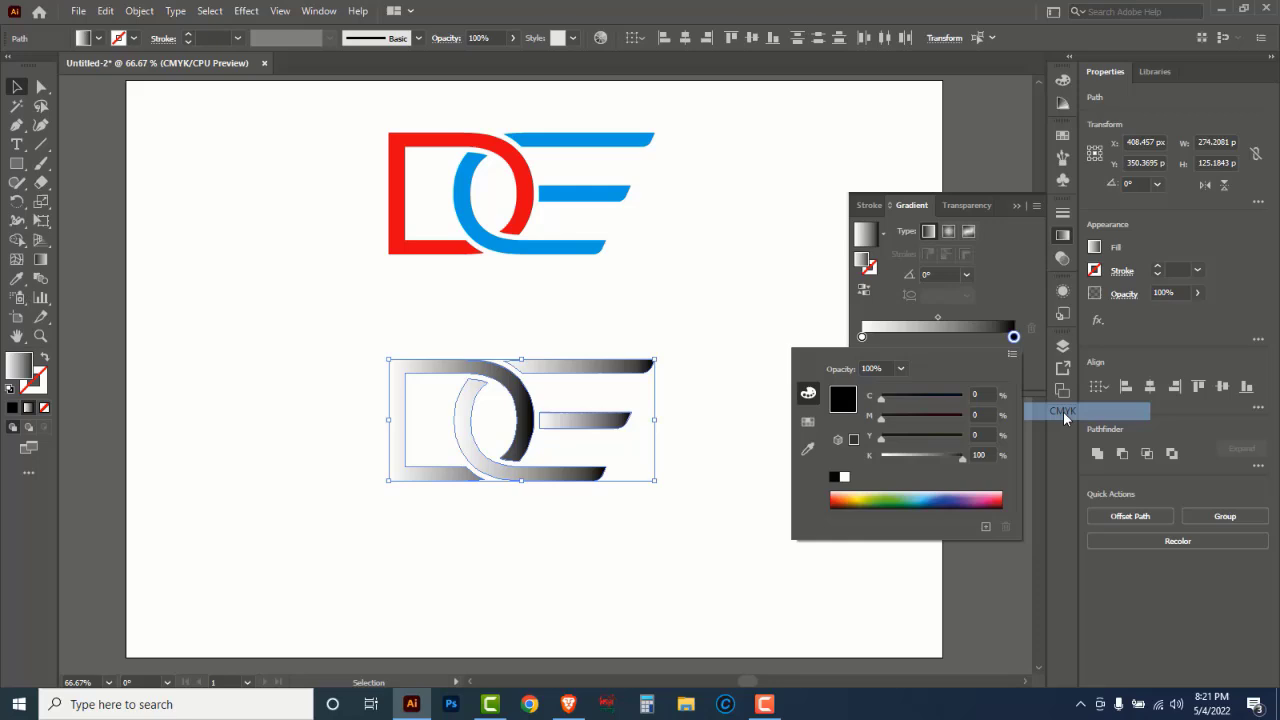
left_click(808, 425)
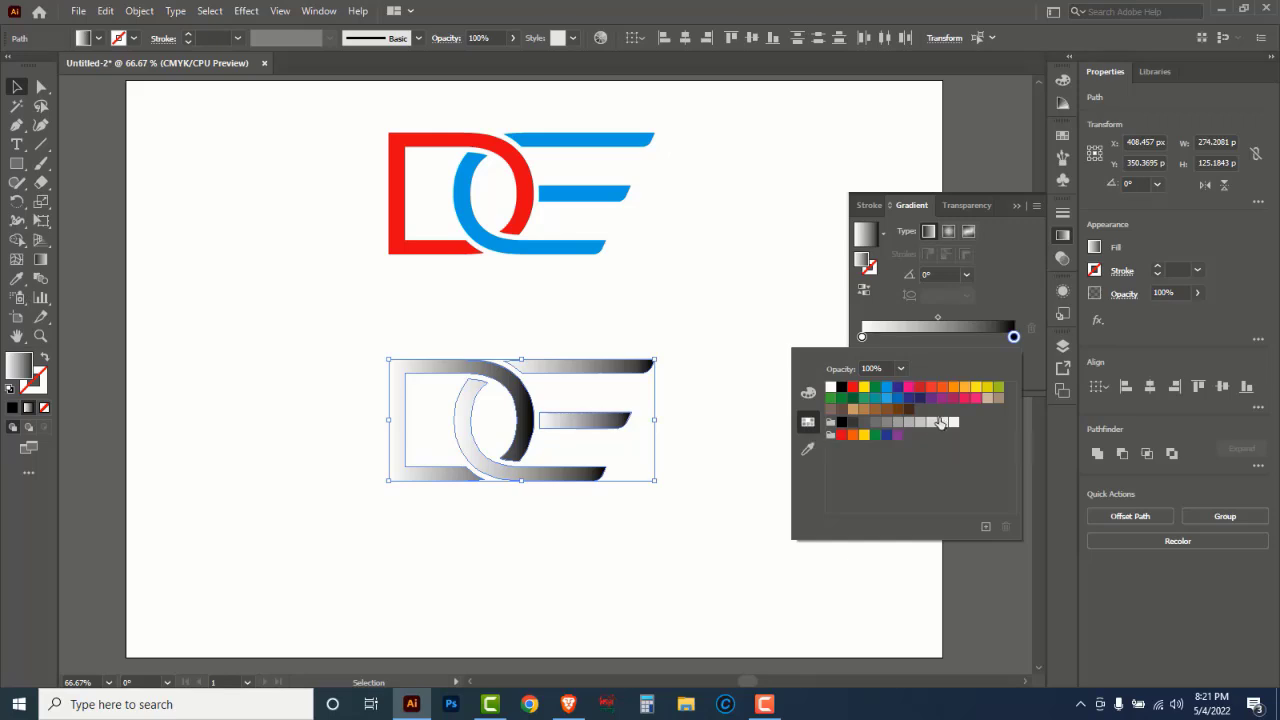
left_click(898, 389)
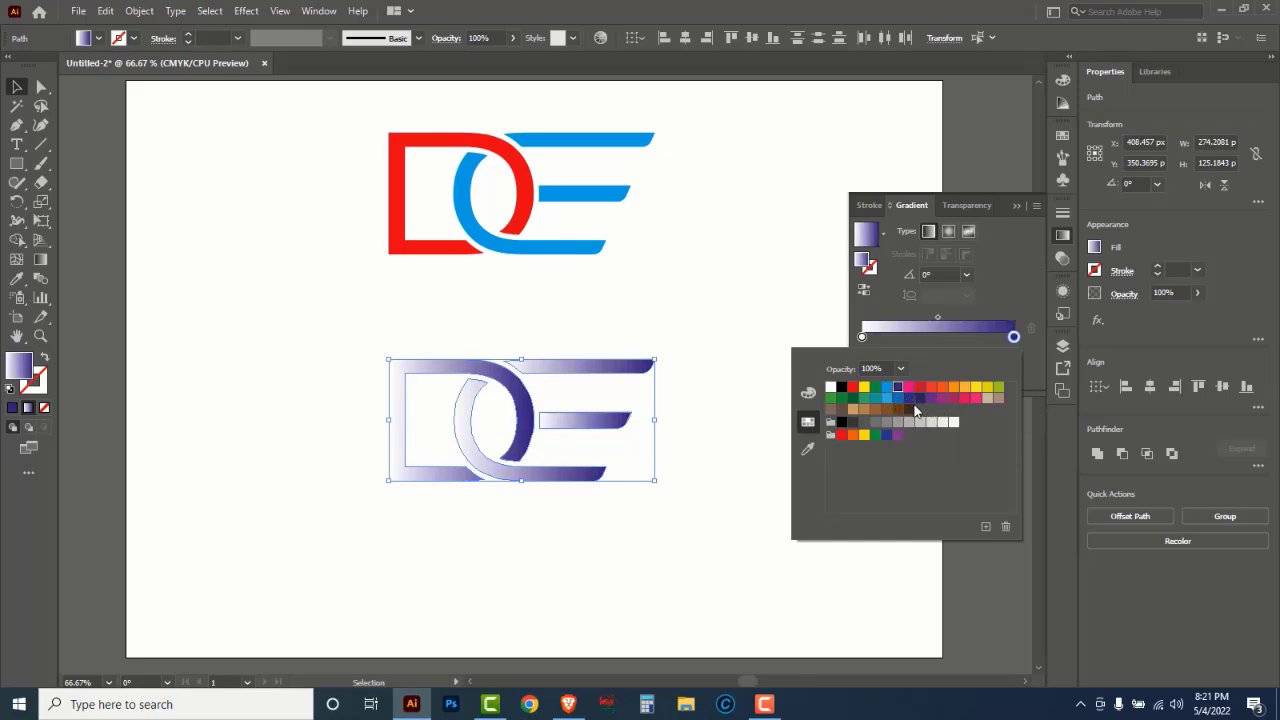
Set the gradient's start stop to the light blue swatch and deselect the logo copy
left_click(862, 339)
double_click(862, 339)
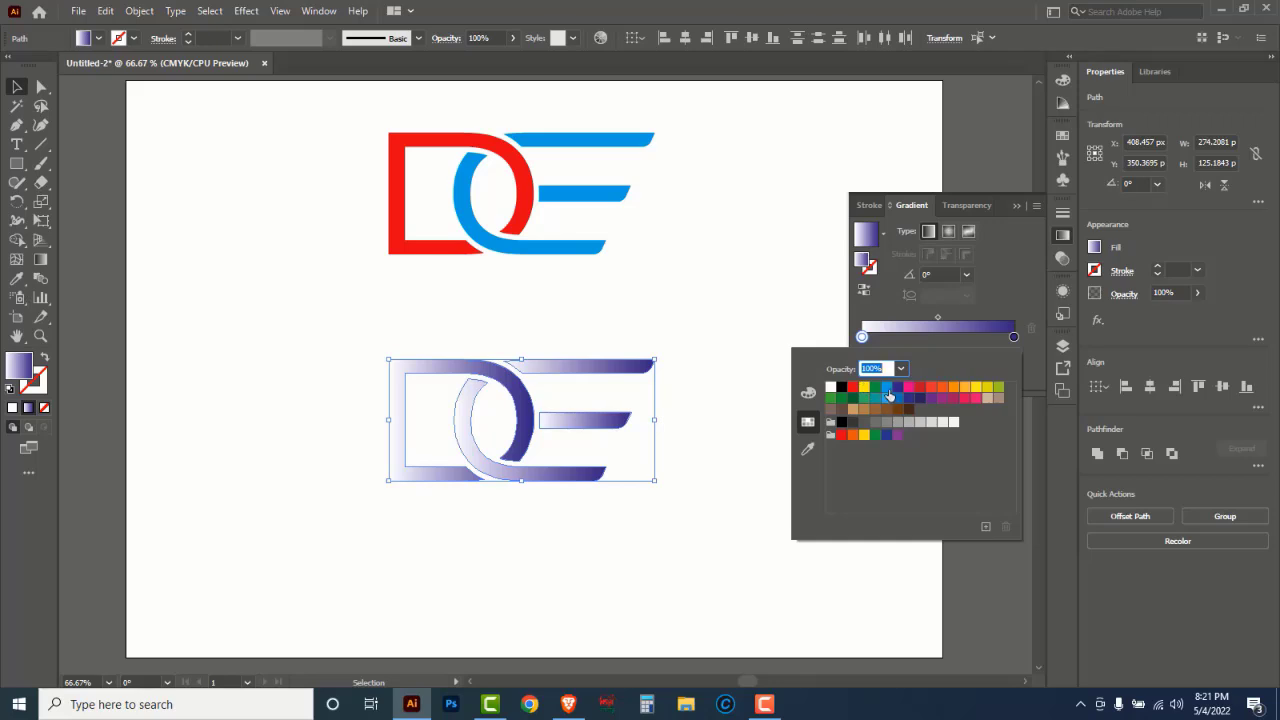
left_click(887, 395)
left_click(508, 398)
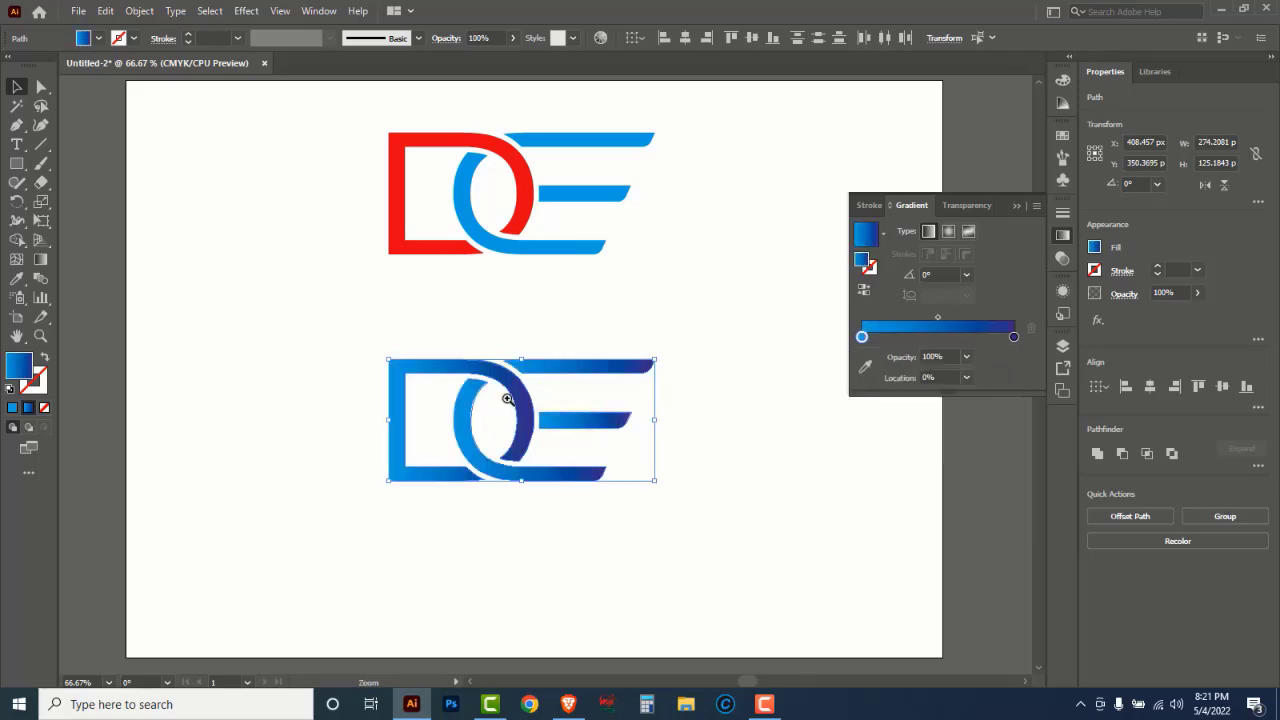
left_click(508, 398, "ctrl")
left_click_drag(626, 374, 587, 462)
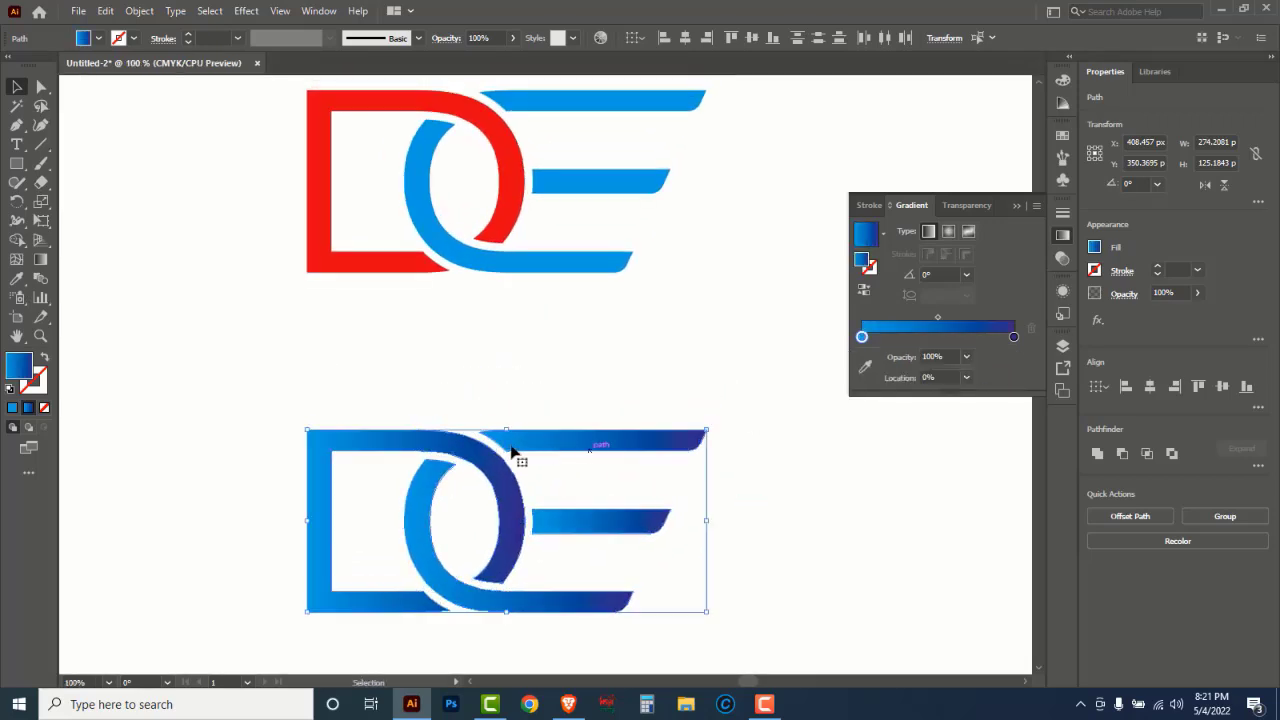
left_click(380, 394)
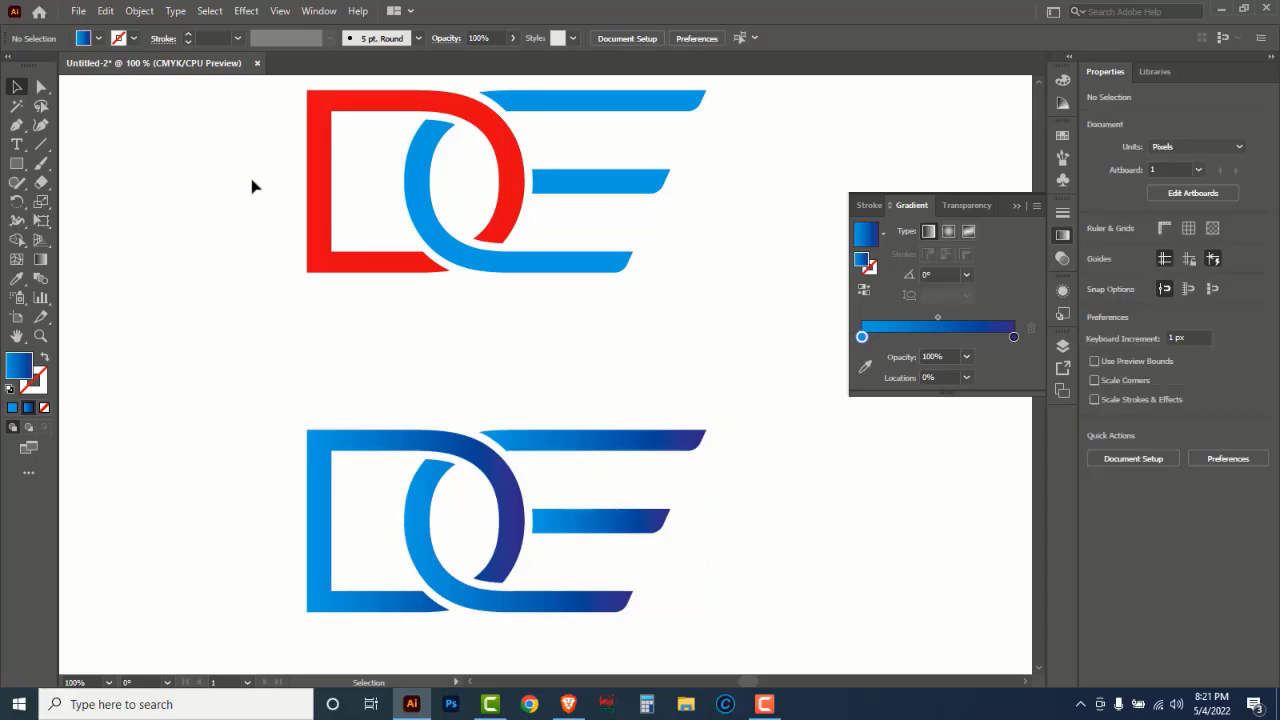
Delete the original red and blue logo above the gradient copy
left_click_drag(234, 163, 570, 292)
left_click_drag(201, 361, 763, 554)
left_click(521, 367)
key("ctrl+minus")
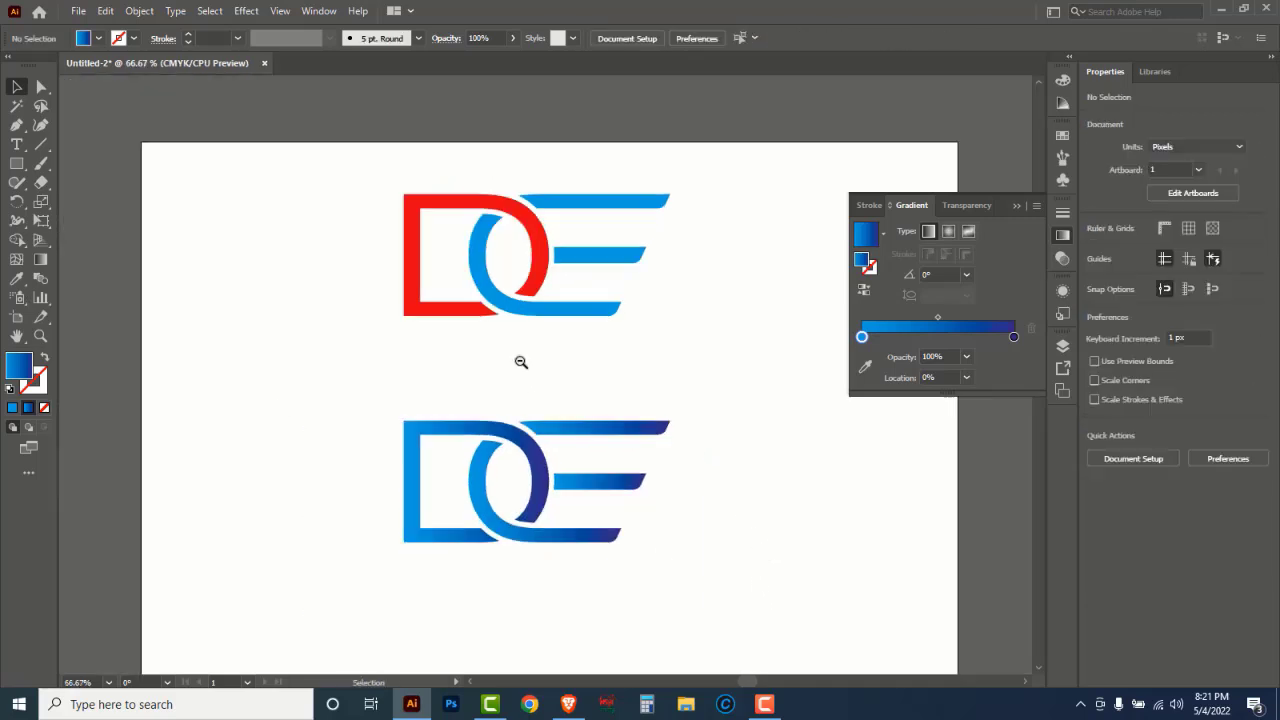
left_click_drag(633, 385, 570, 352)
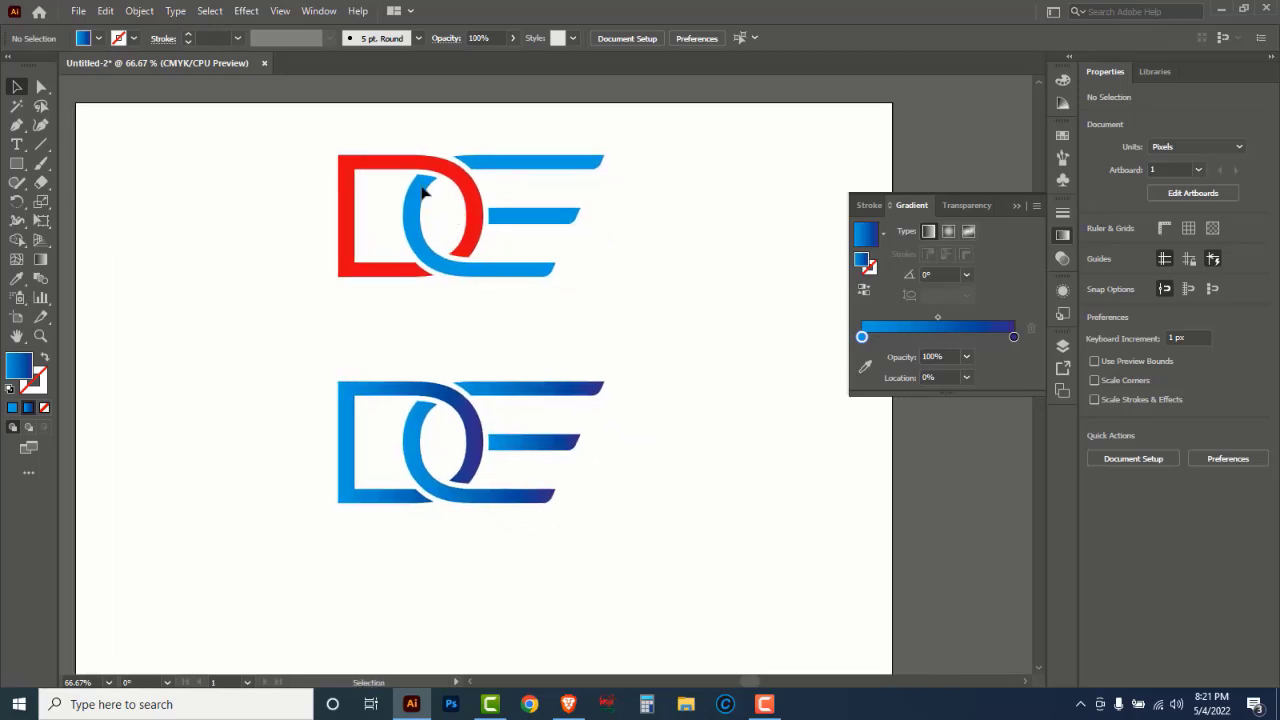
left_click_drag(311, 160, 618, 312)
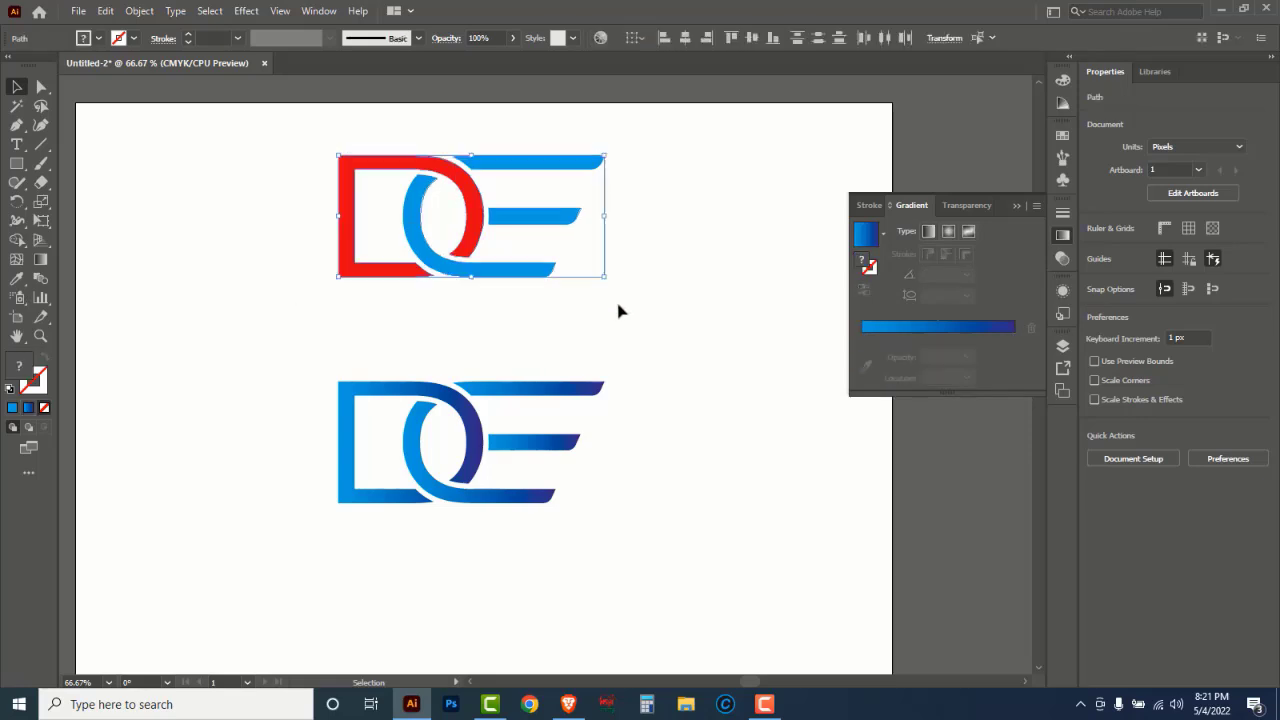
key("Delete")
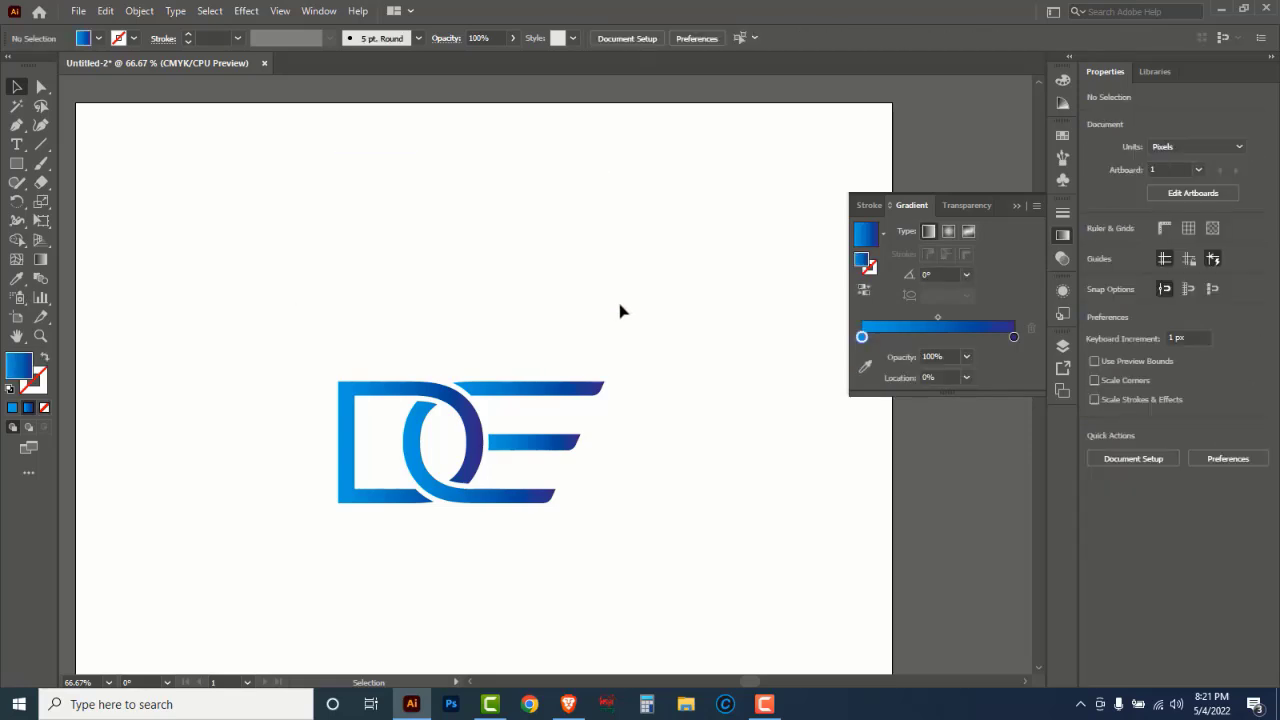
Shrink the artboard from its opposite corners to a small rectangle with narrow margins around the gradient logo
left_click(17, 318)
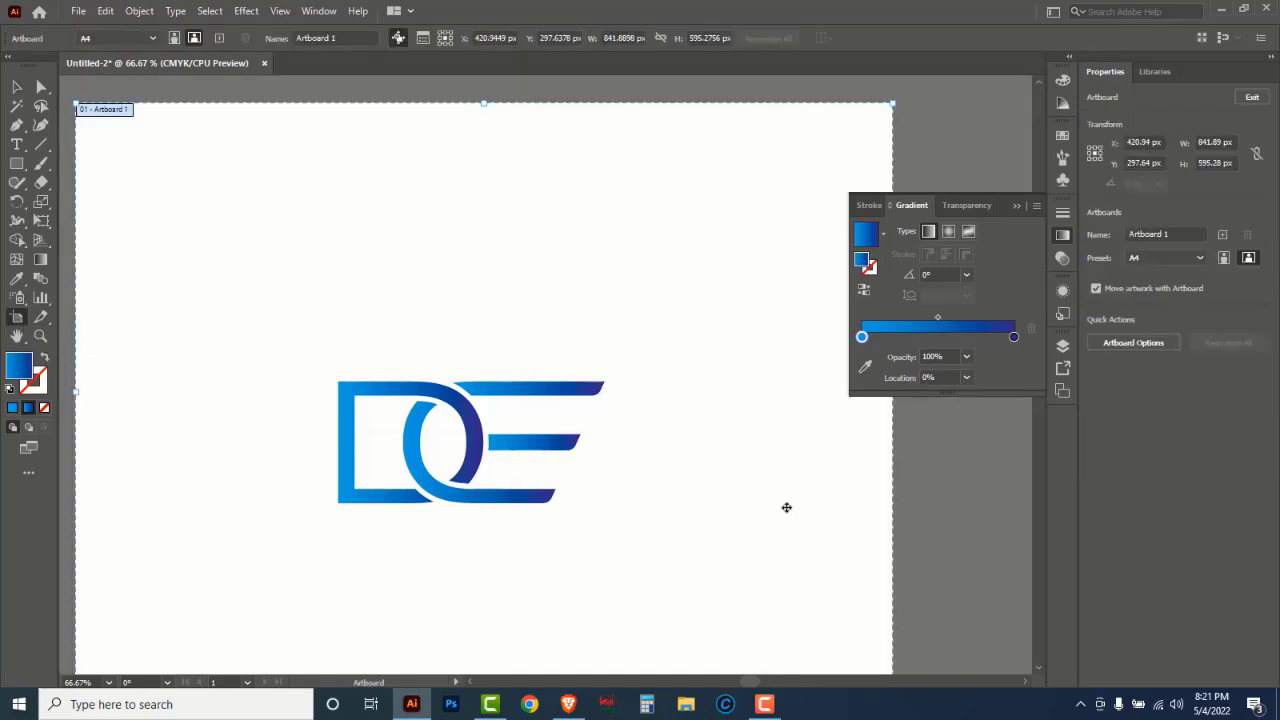
scroll(866, 566, "down", 3)
left_click_drag(894, 605, 647, 481)
scroll(540, 435, "up", 4)
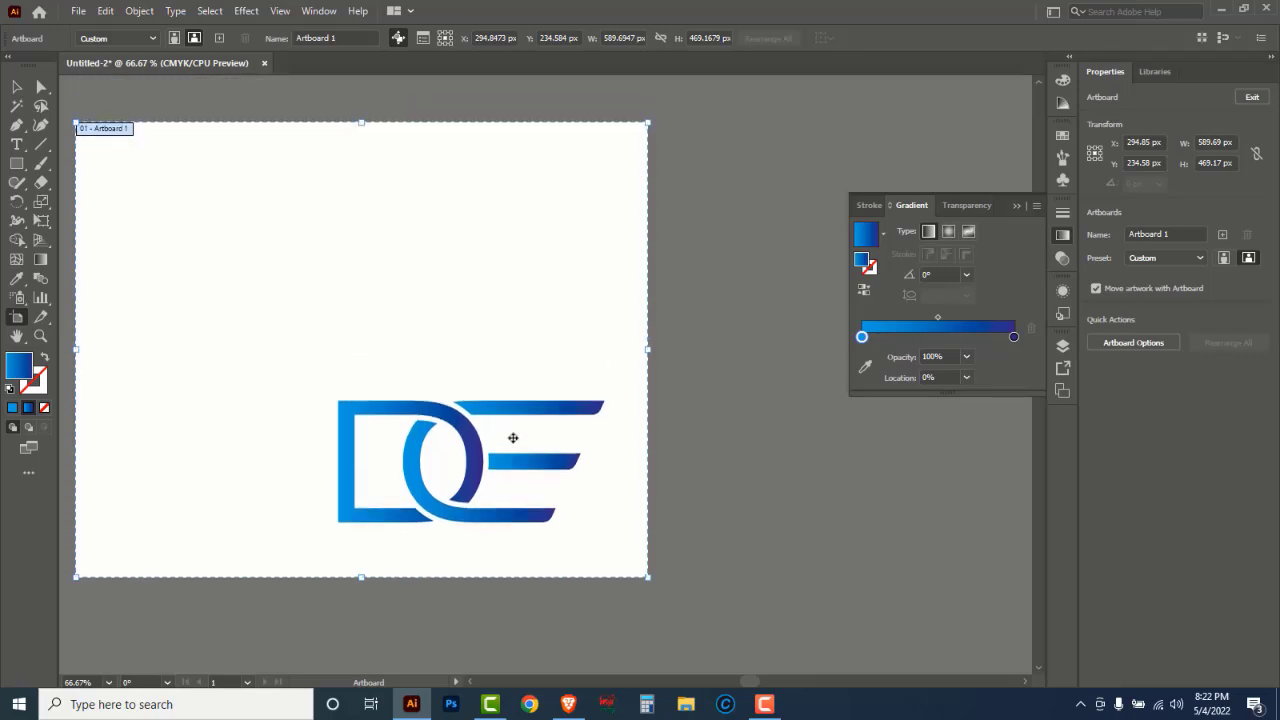
left_click_drag(76, 123, 286, 344)
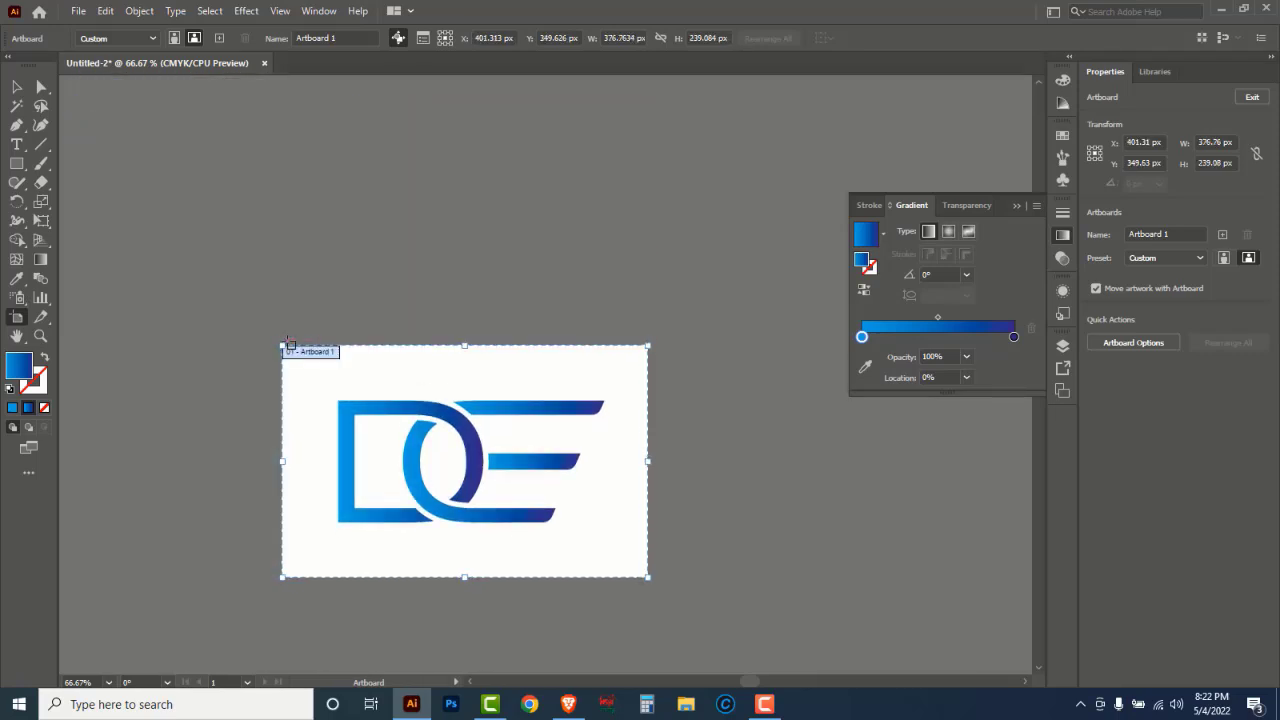
left_click_drag(647, 579, 643, 567)
left_click(16, 87)
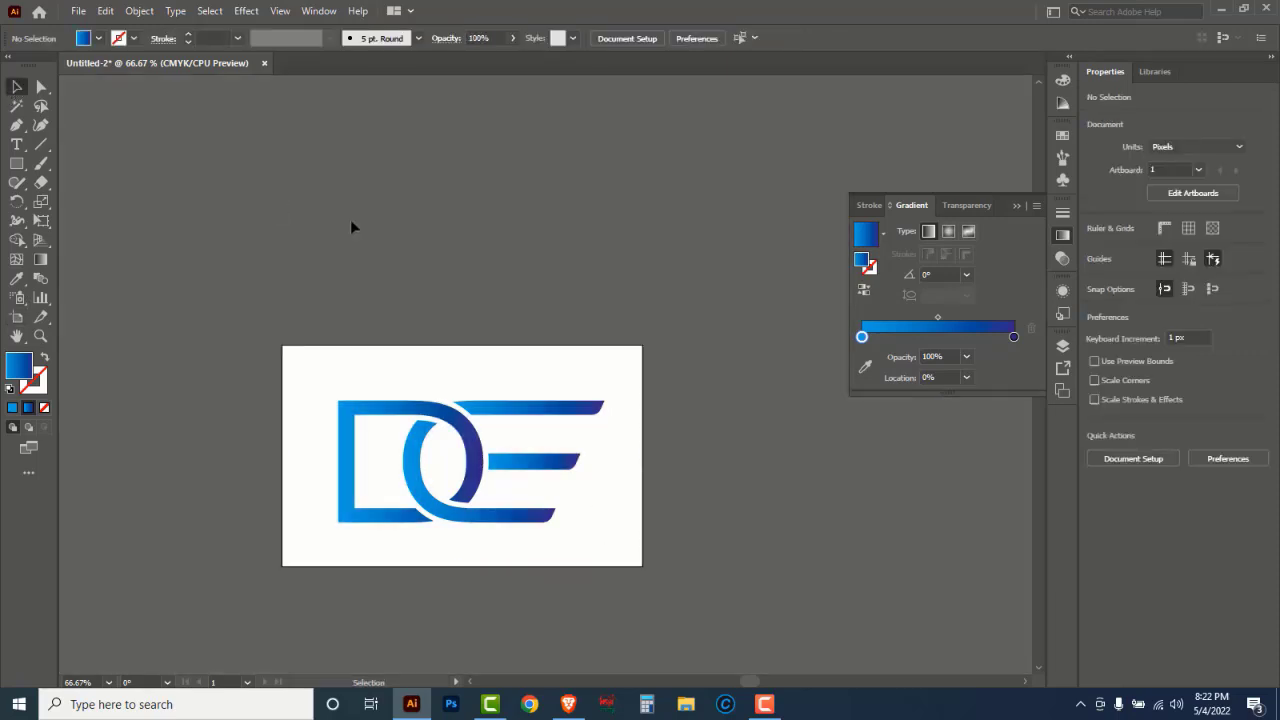
left_click(478, 470)
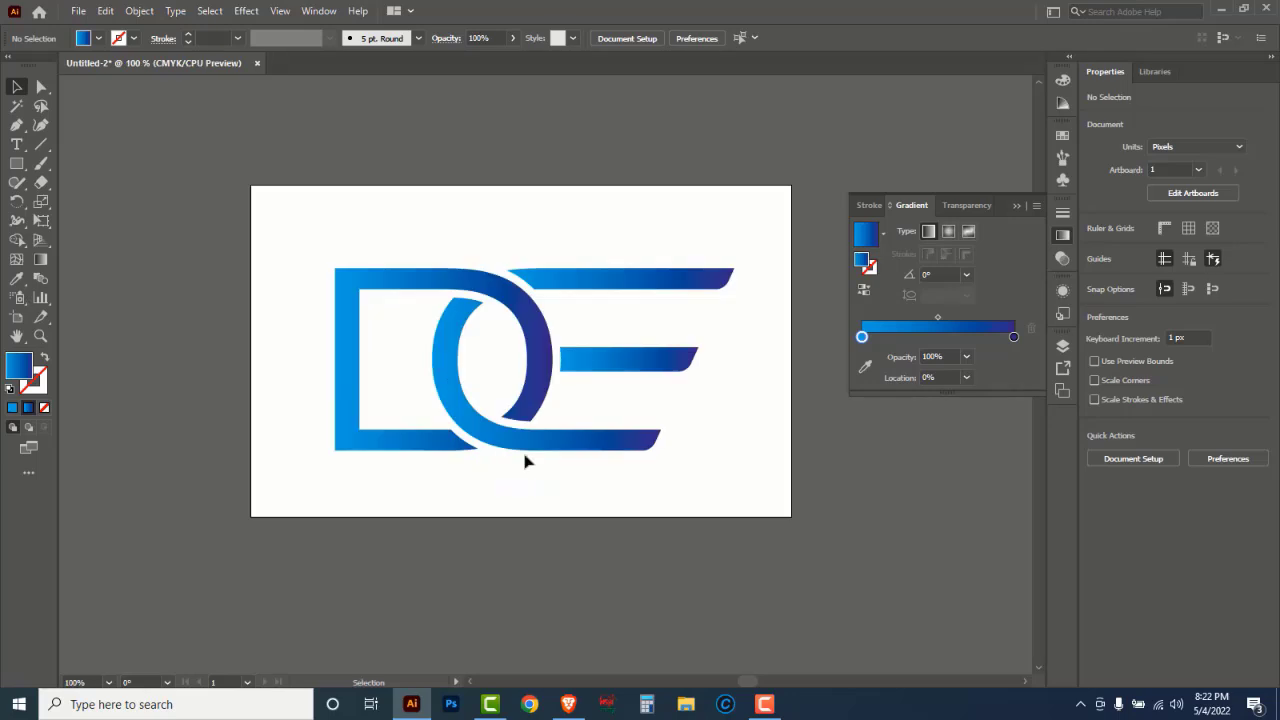
left_click(1016, 207)
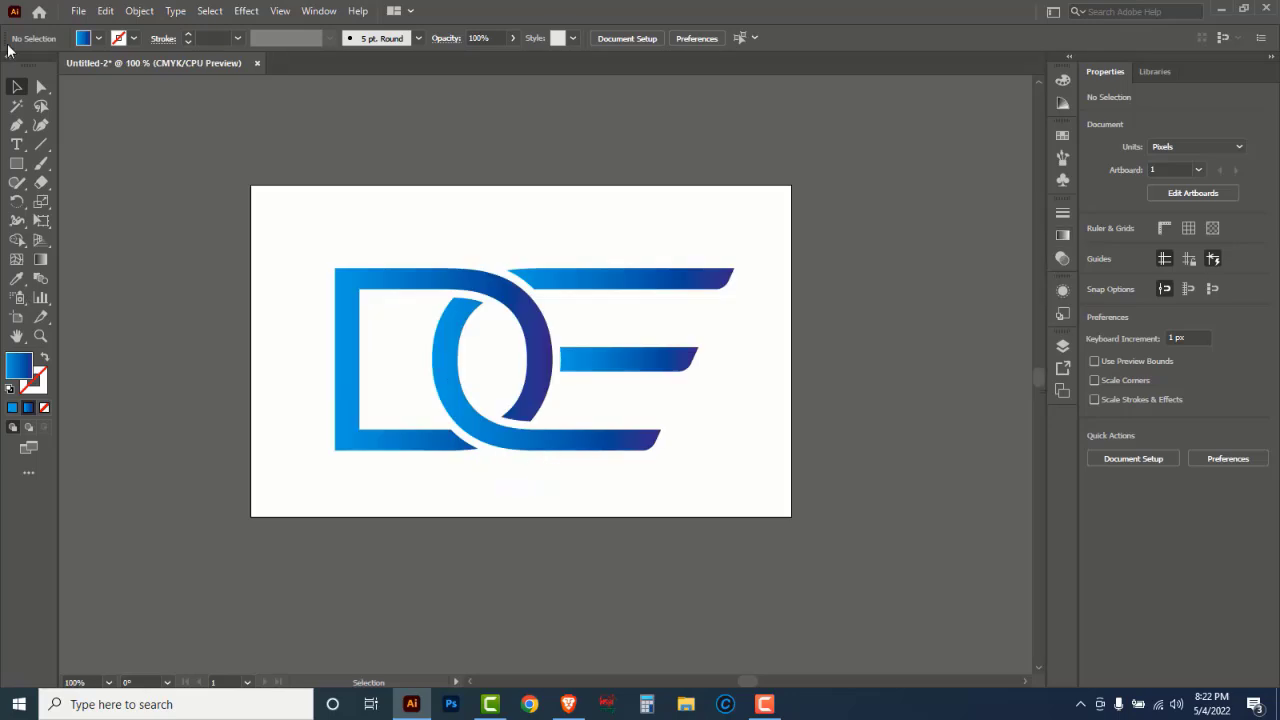
Save the document as DE LOGO DESIGN in Adobe Illustrator format in the "de logo" folder, with the Illustrator 2020 options
left_click(80, 12)
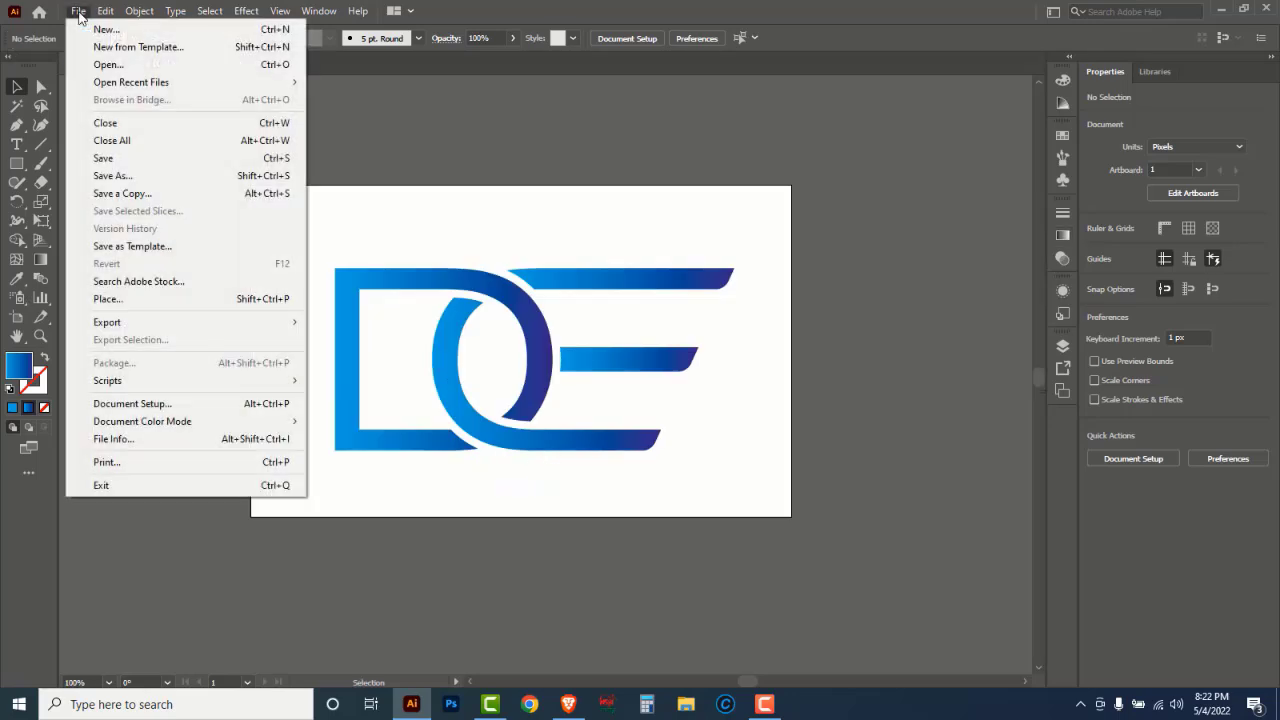
left_click(122, 178)
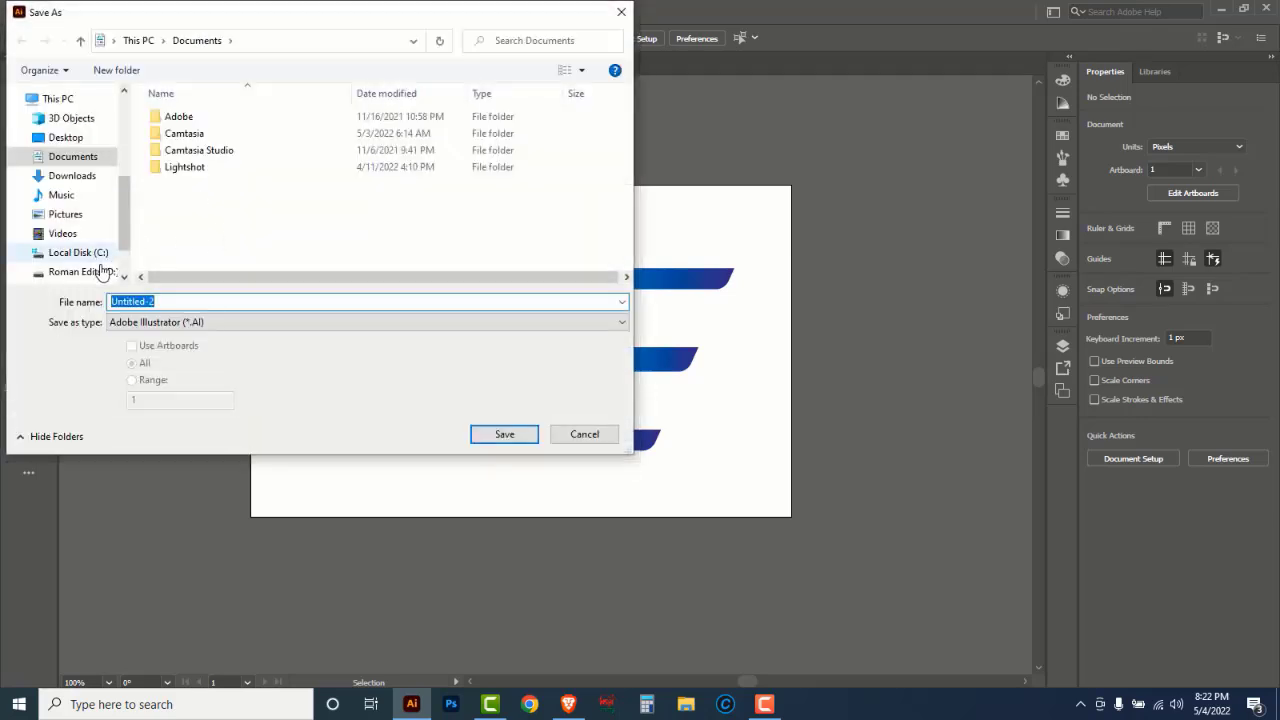
left_click(103, 272)
double_click(245, 150)
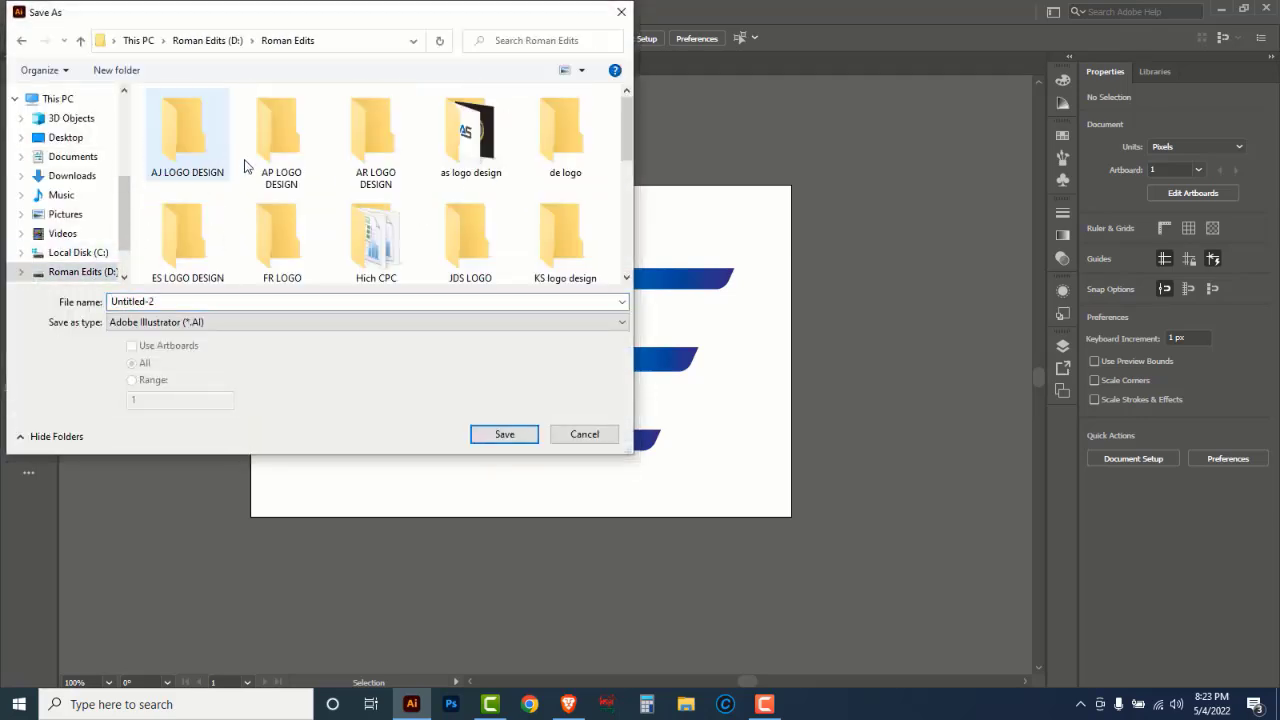
double_click(563, 150)
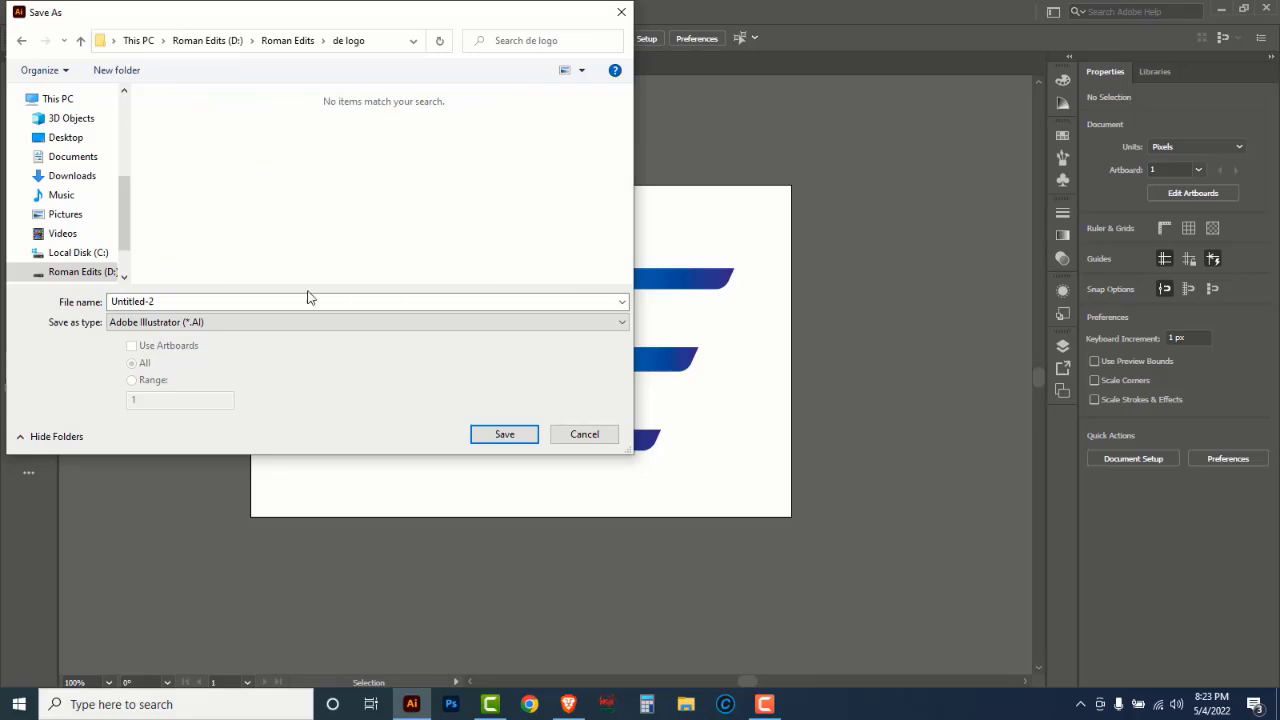
type("DE")
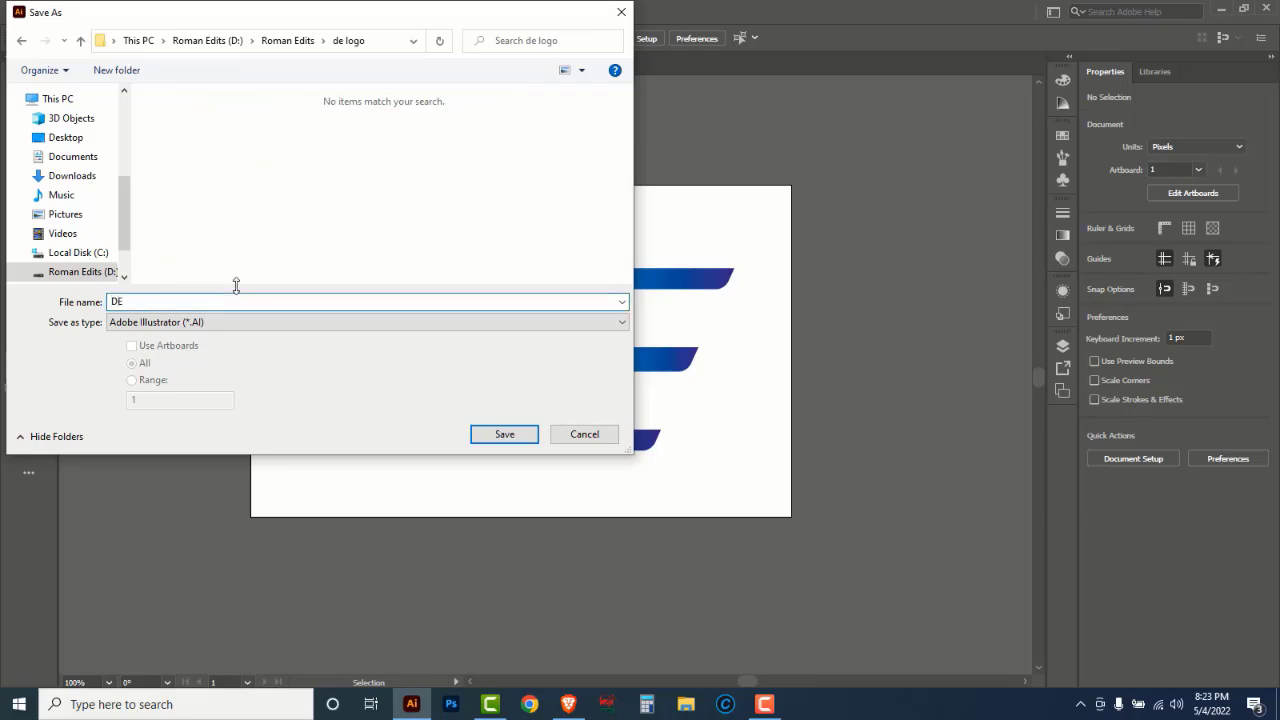
type(" LOGO DESIGN")
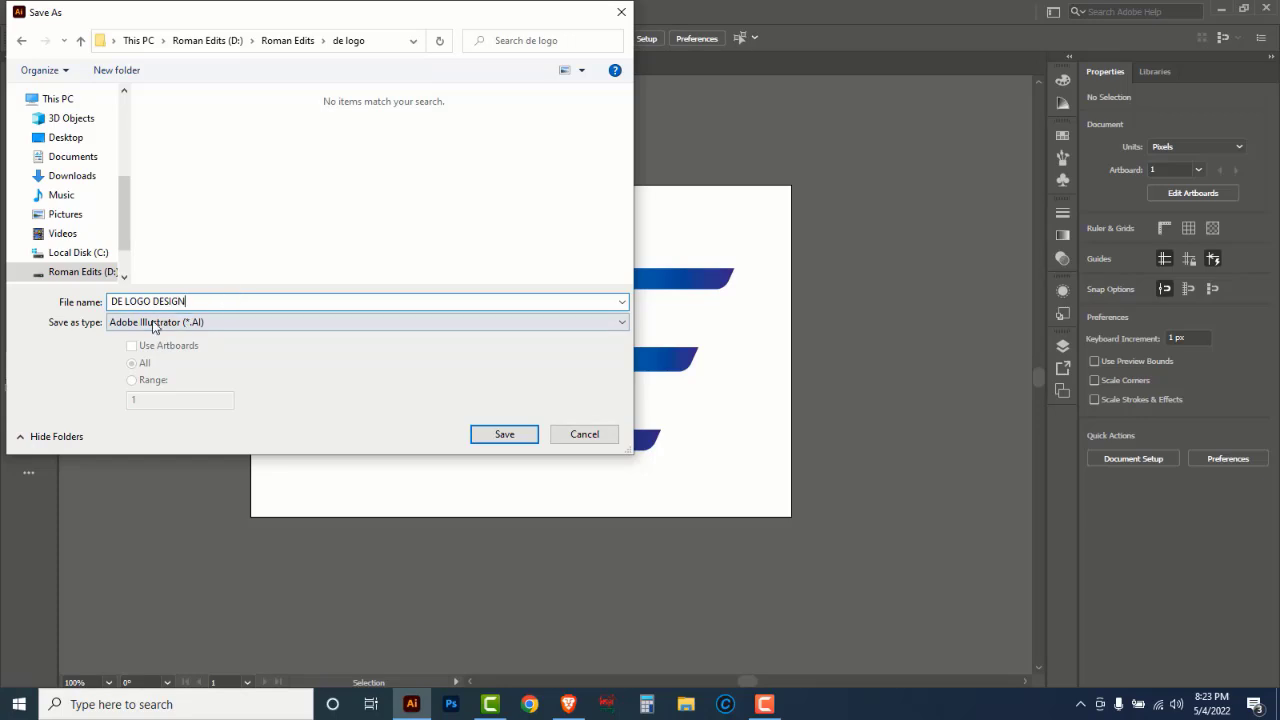
left_click(506, 436)
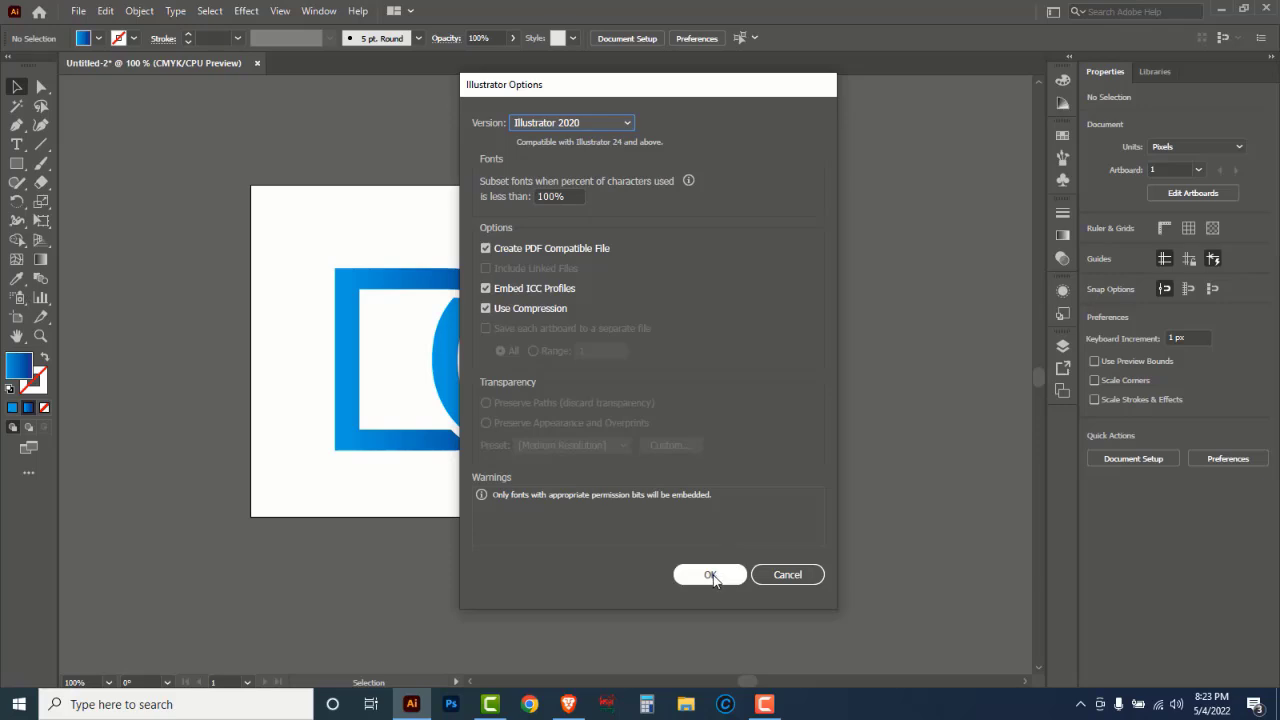
left_click(710, 574)
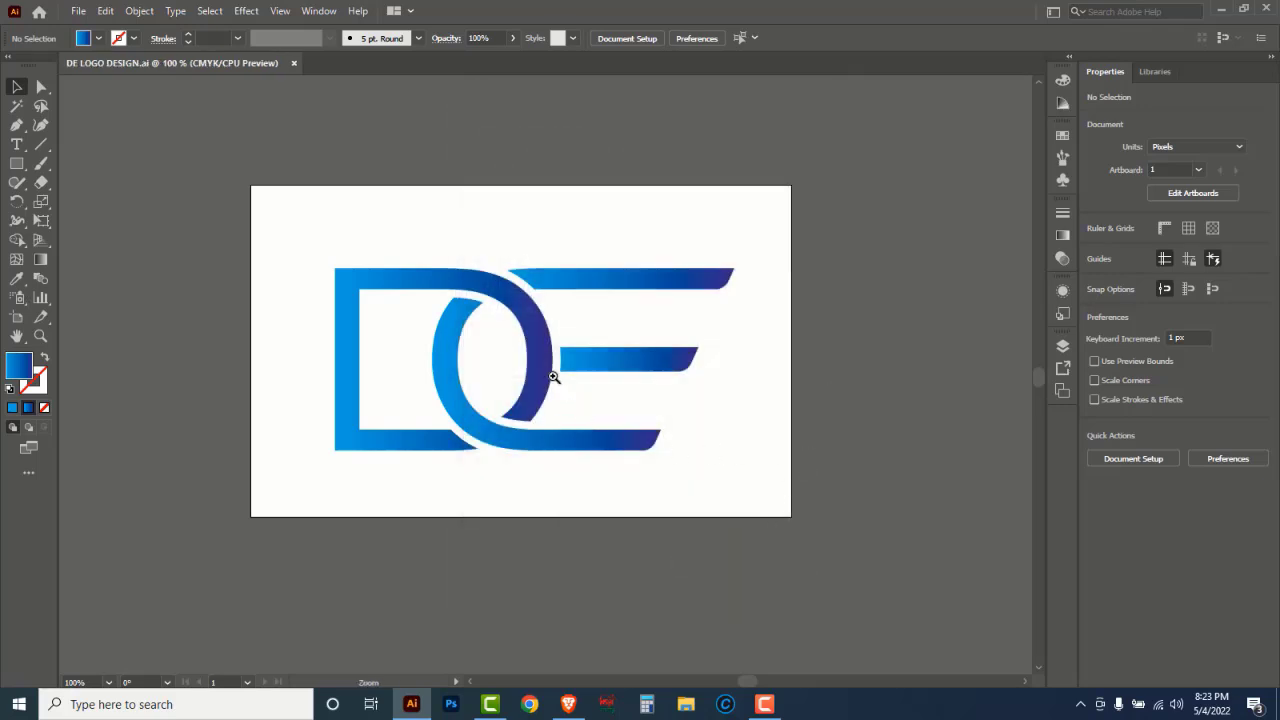
scroll(558, 378, "up", 1)
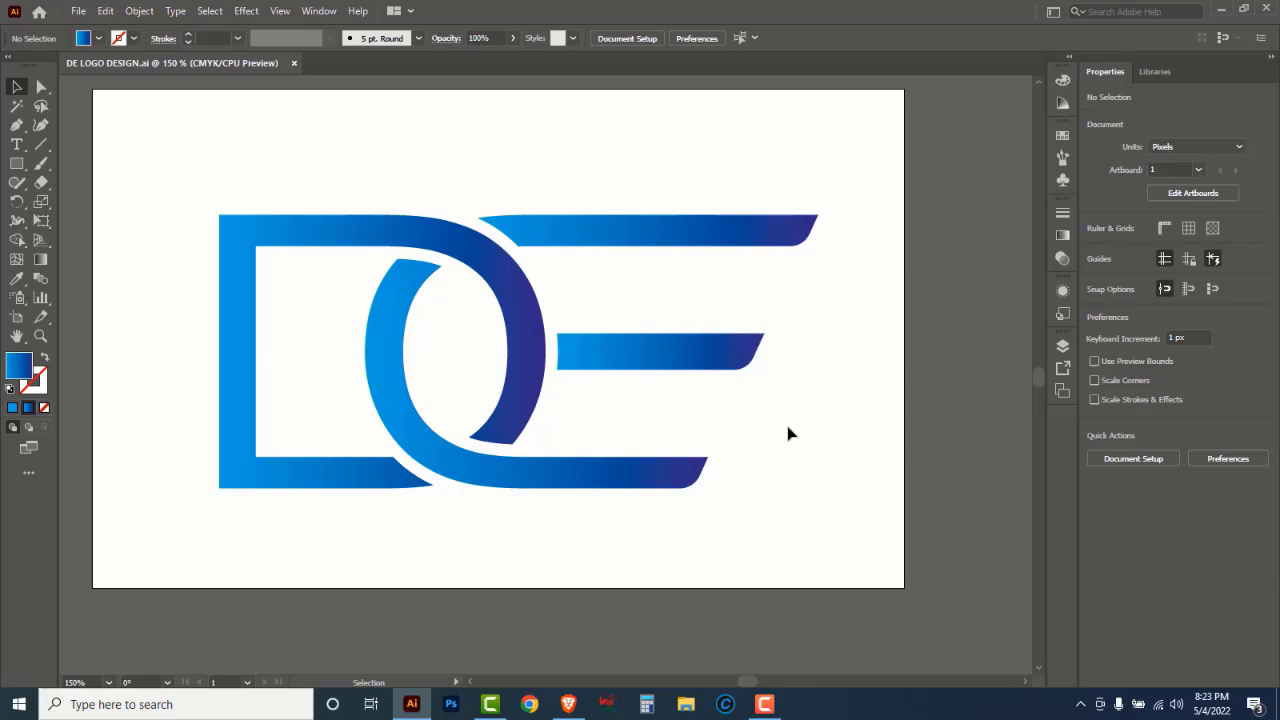